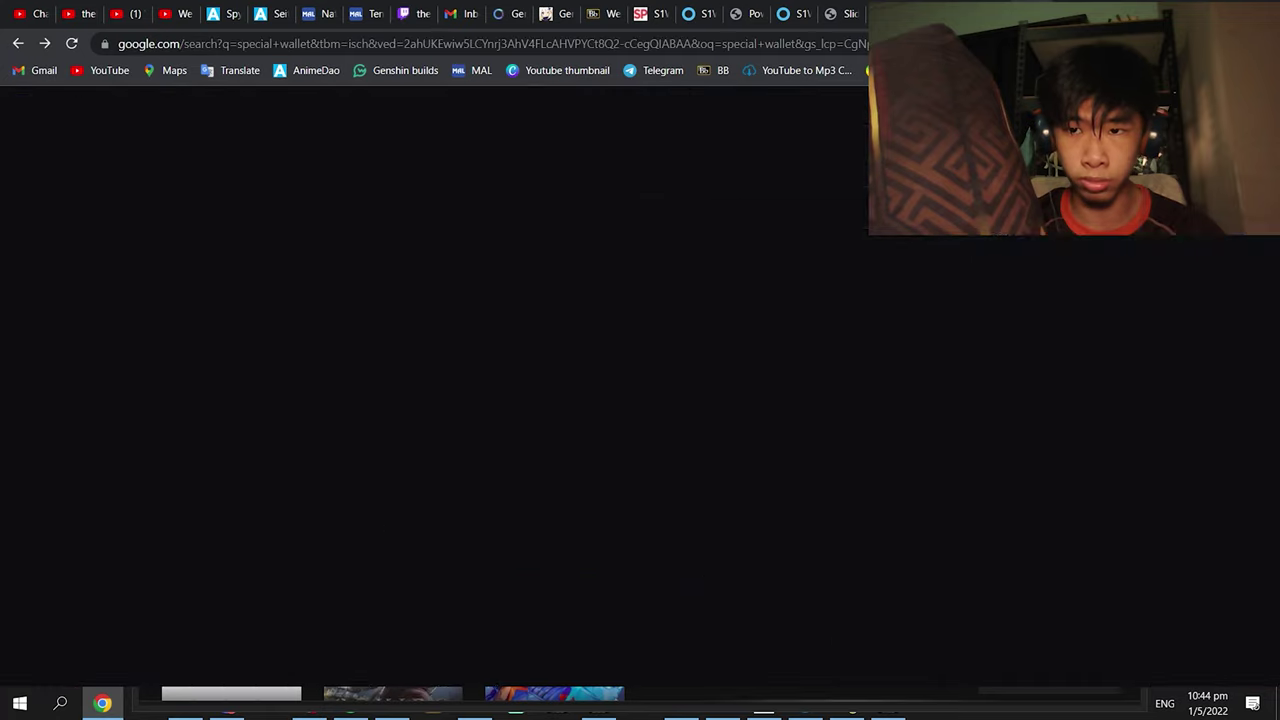
Step: Search Google for "primogemas" in a new browser tab and show the image results
key("ctrl+t")
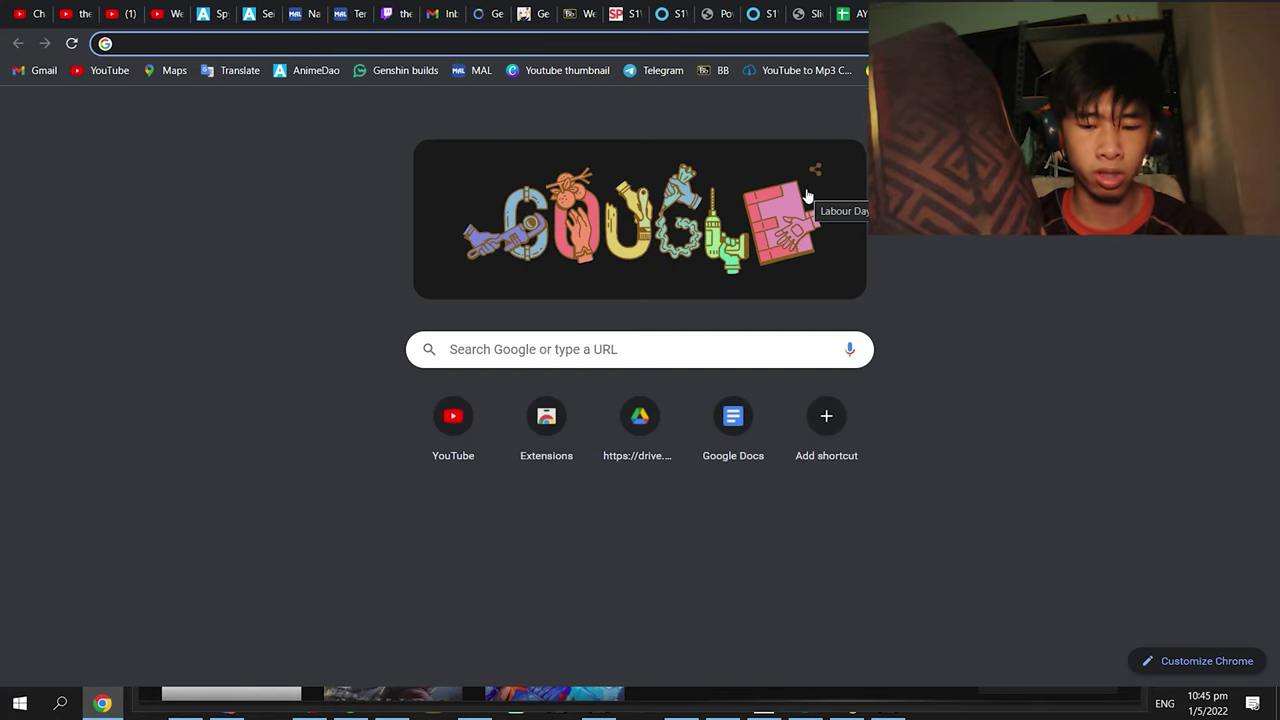
type("primos gem")
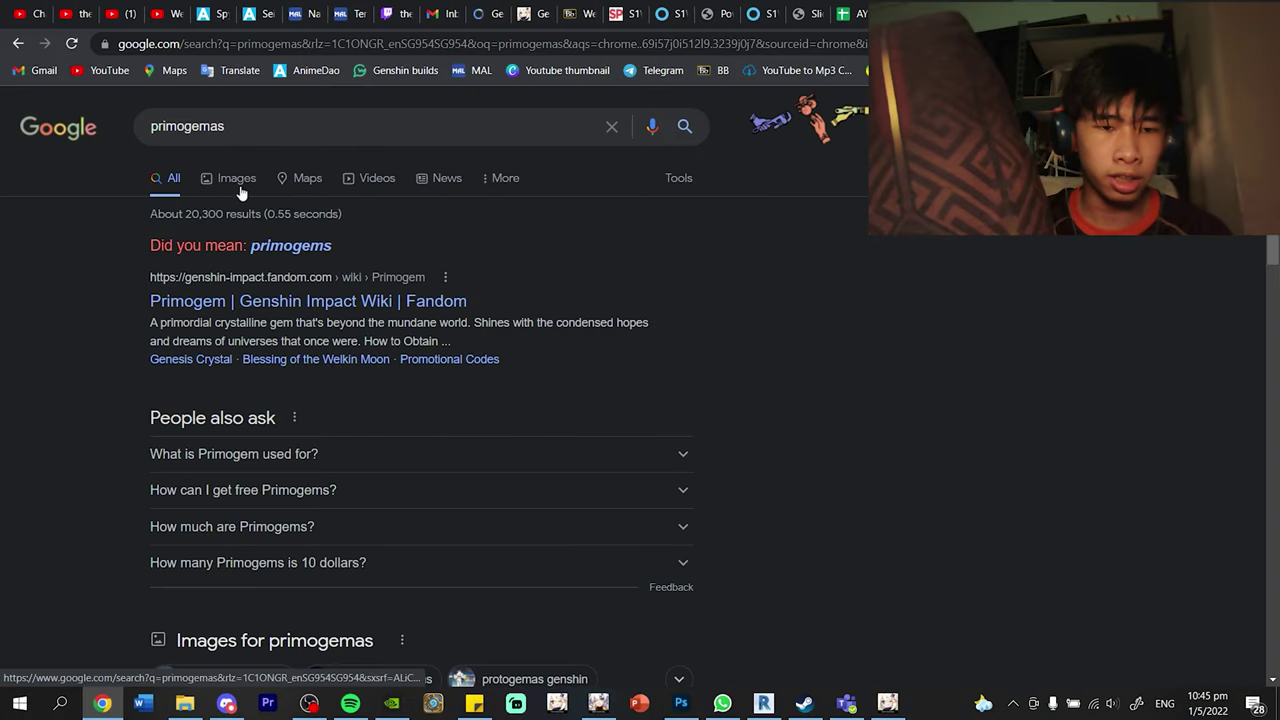
left_click(238, 180)
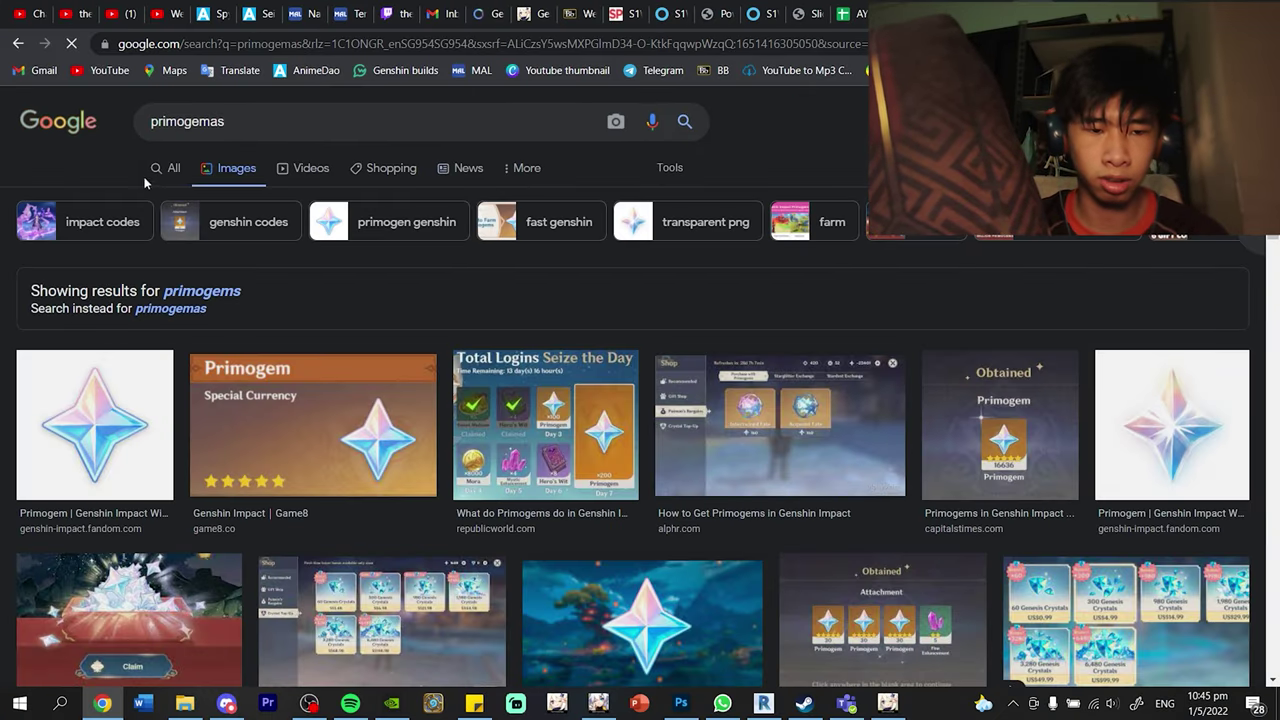
Step: Save the Genshin Impact Wiki primogem picture with the transparent background as Item_Primogem.webp
scroll(440, 420, "down", 2)
left_click(110, 250)
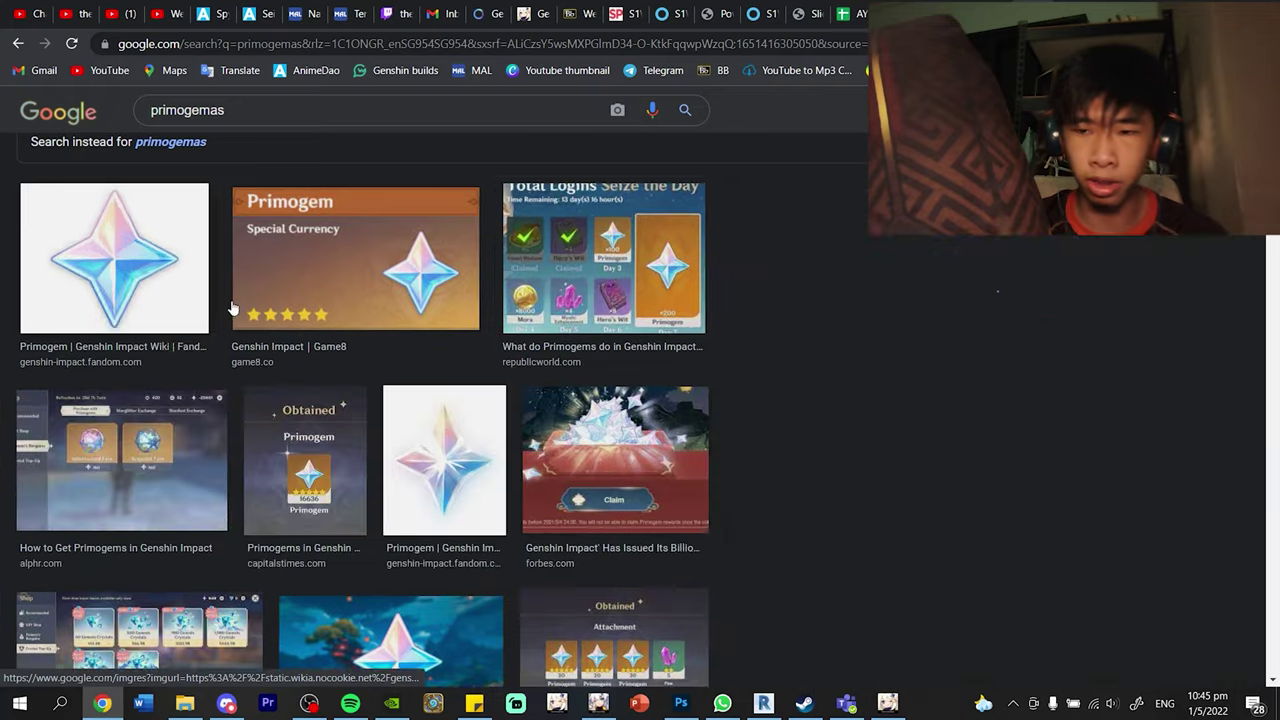
right_click(986, 236)
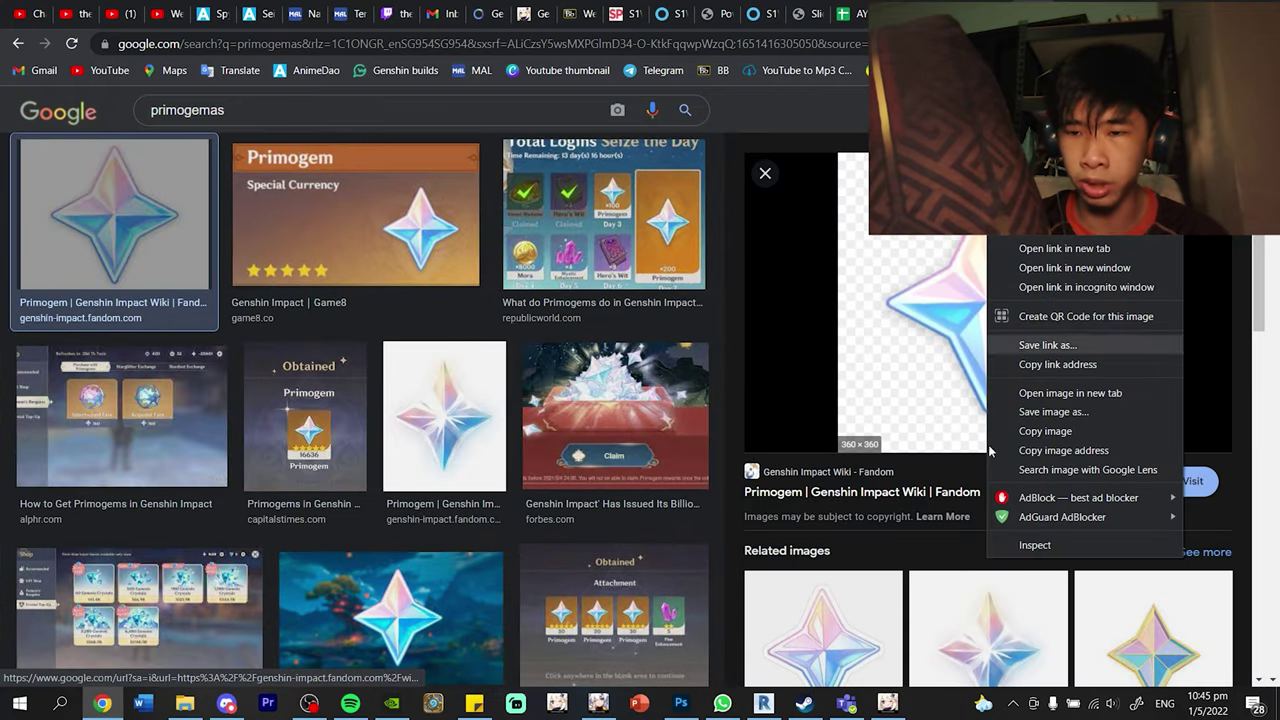
left_click(1030, 412)
left_click(500, 371)
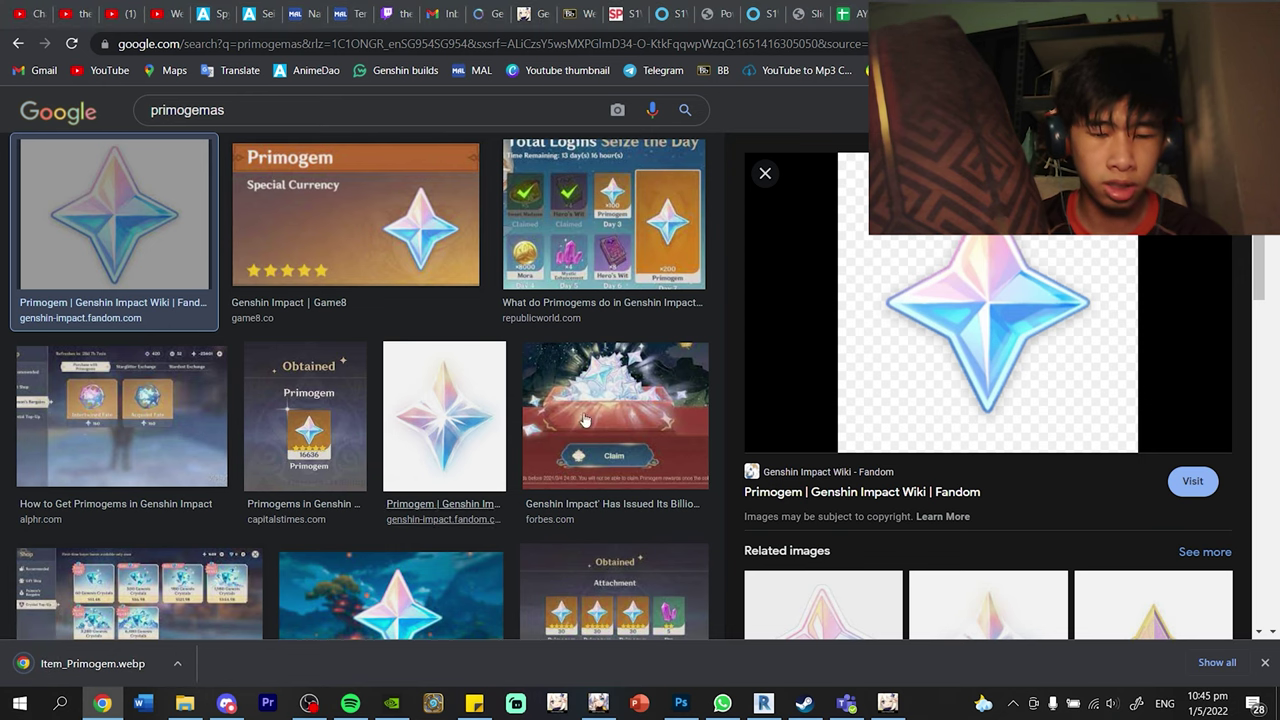
Step: Search Google for "webp to png" in a new tab and open CloudConvert's WEBP to PNG Converter
key("ctrl+t")
type("webp")
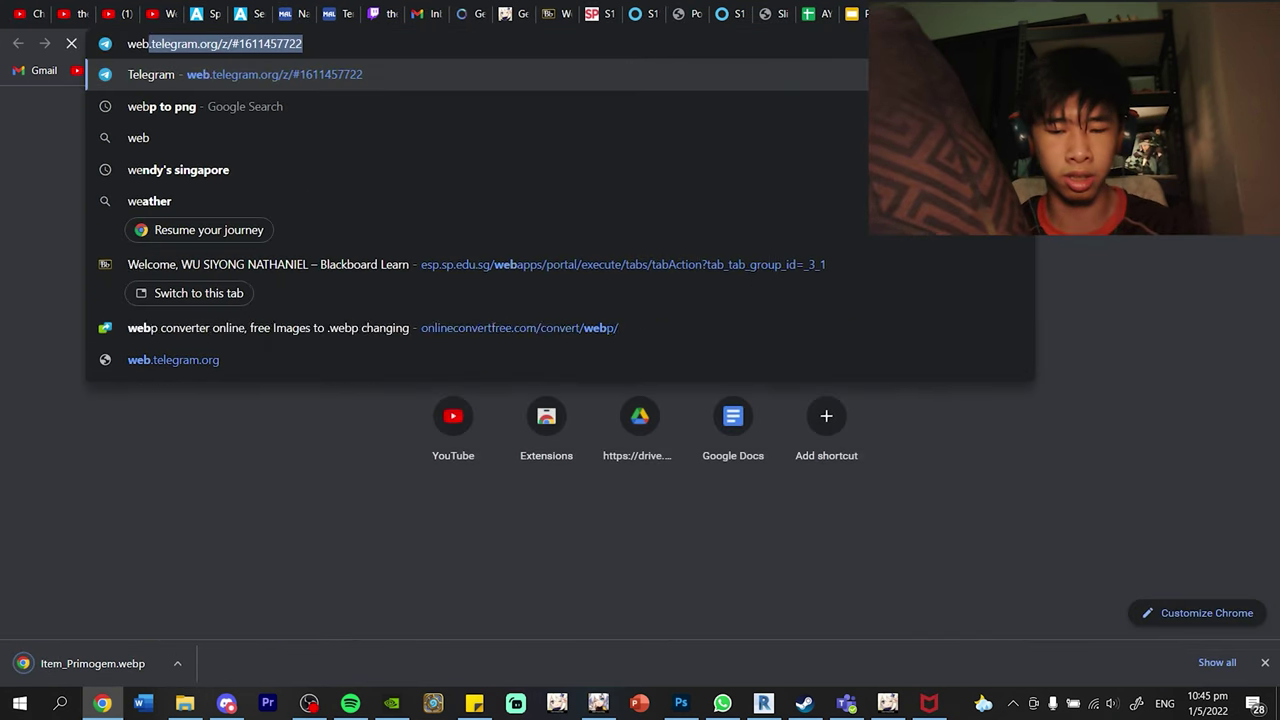
key("Return")
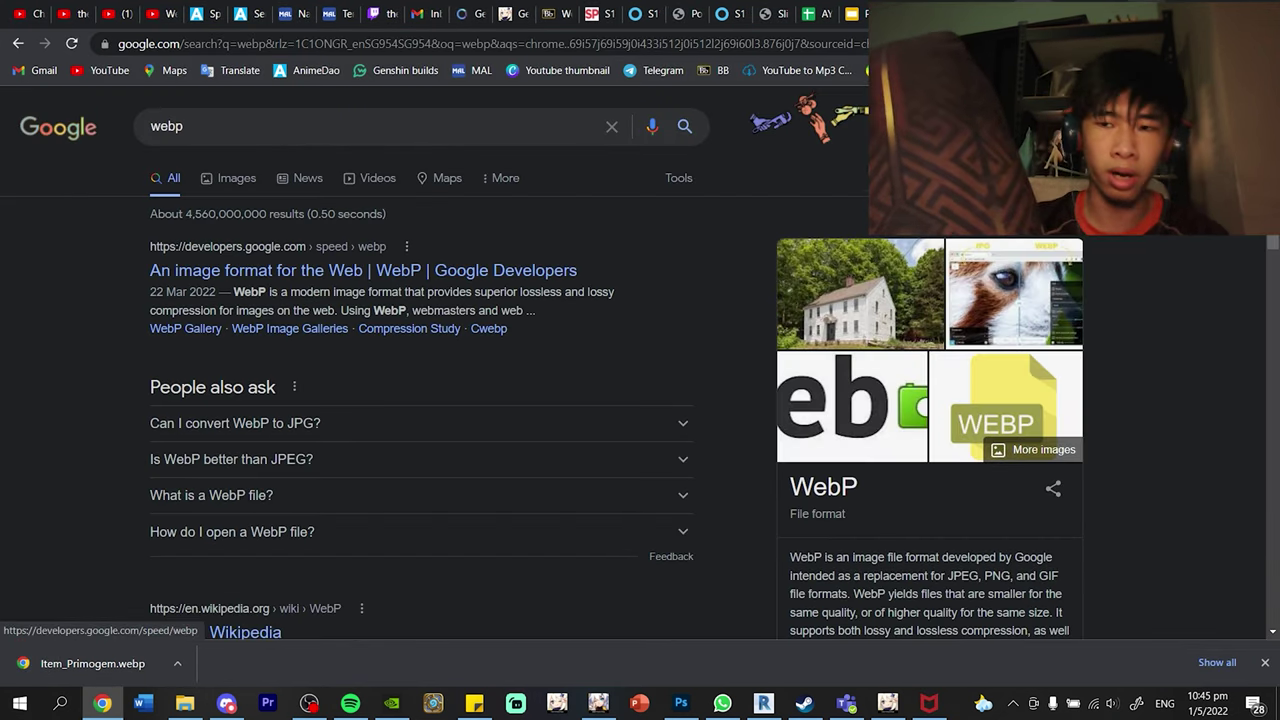
left_click(632, 44)
type("webp")
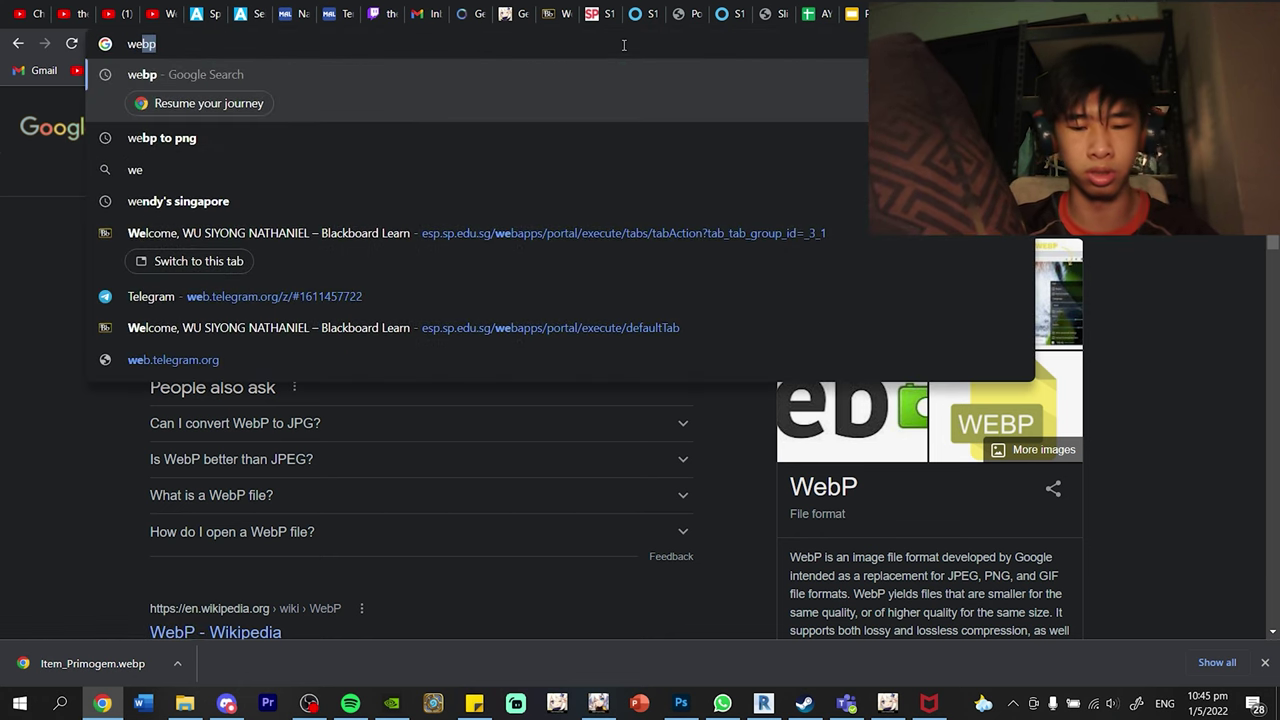
left_click(519, 148)
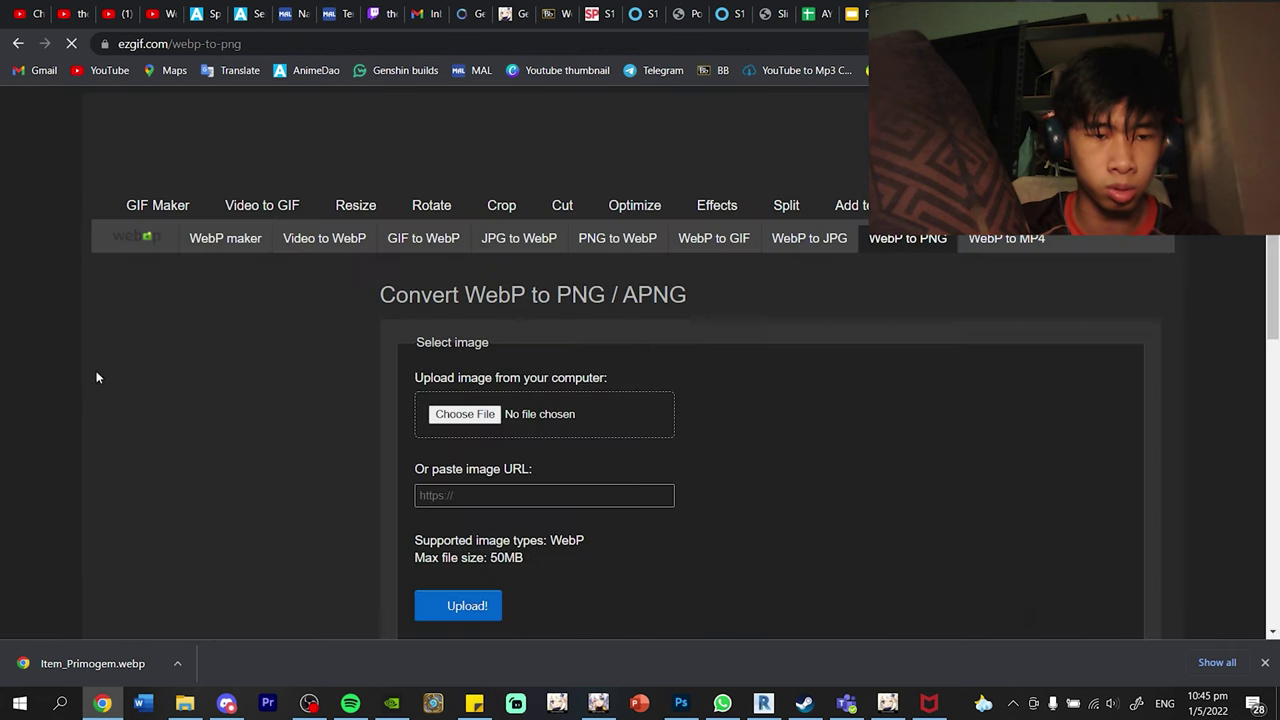
left_click(16, 44)
scroll(273, 308, "down", 2)
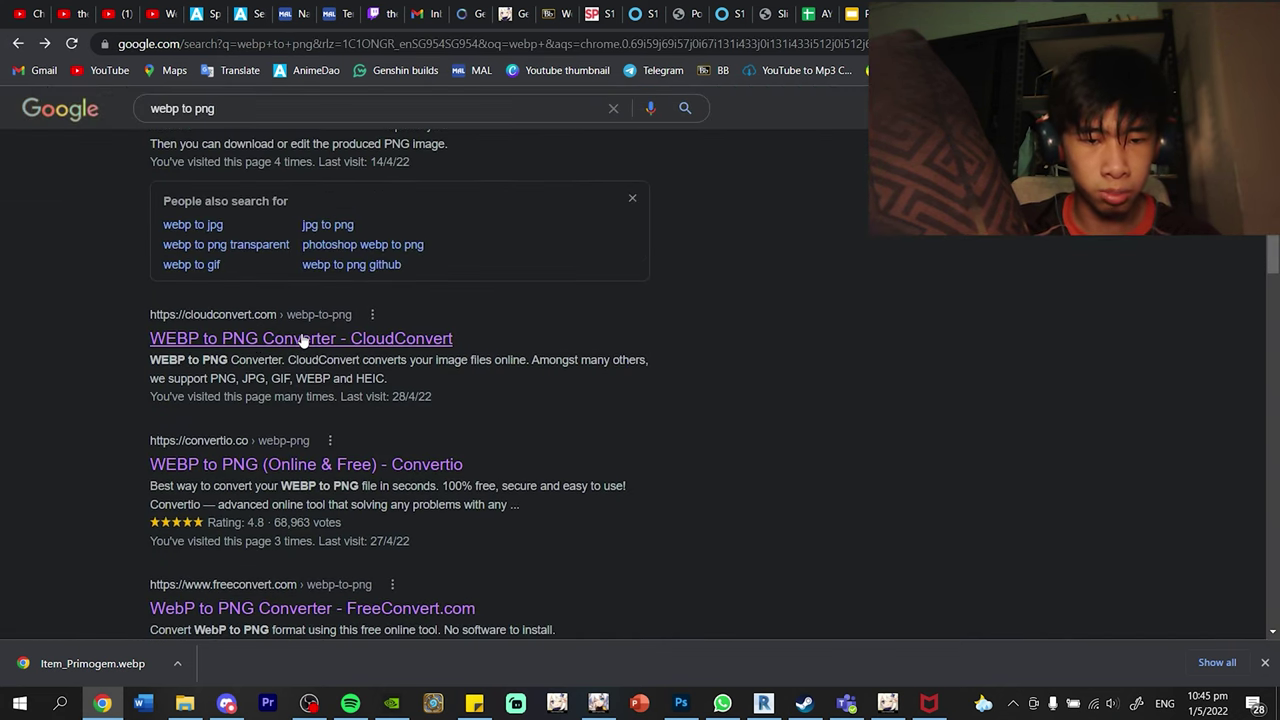
left_click(303, 340)
Step: Convert Item_Primogem.webp to PNG with CloudConvert and download the converted file
left_click_drag(157, 706, 697, 447)
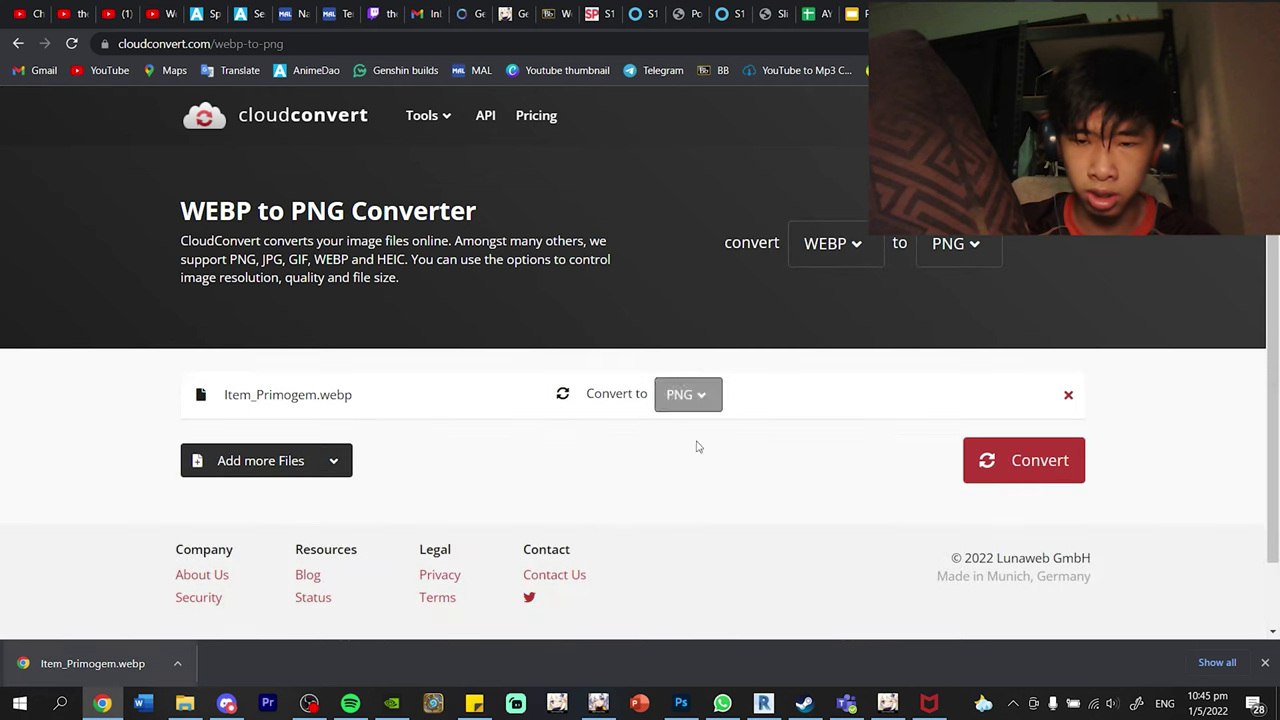
left_click(1045, 478)
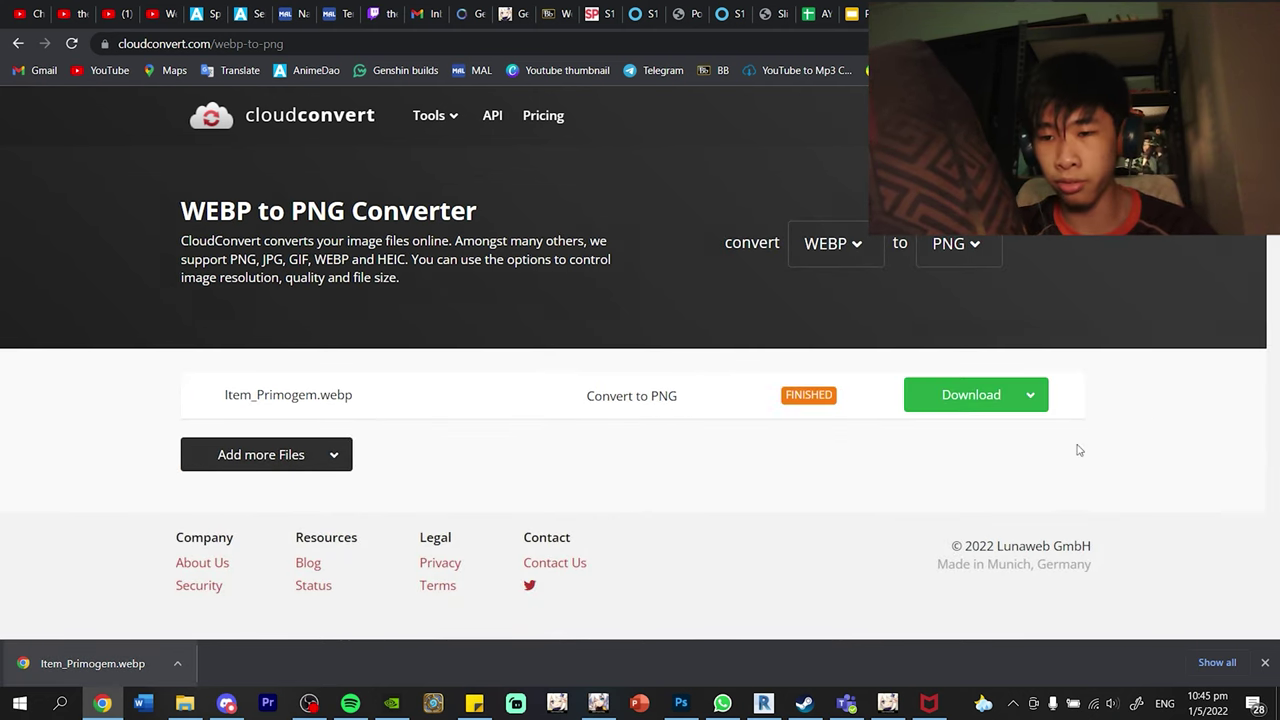
left_click(960, 395)
left_click(897, 549)
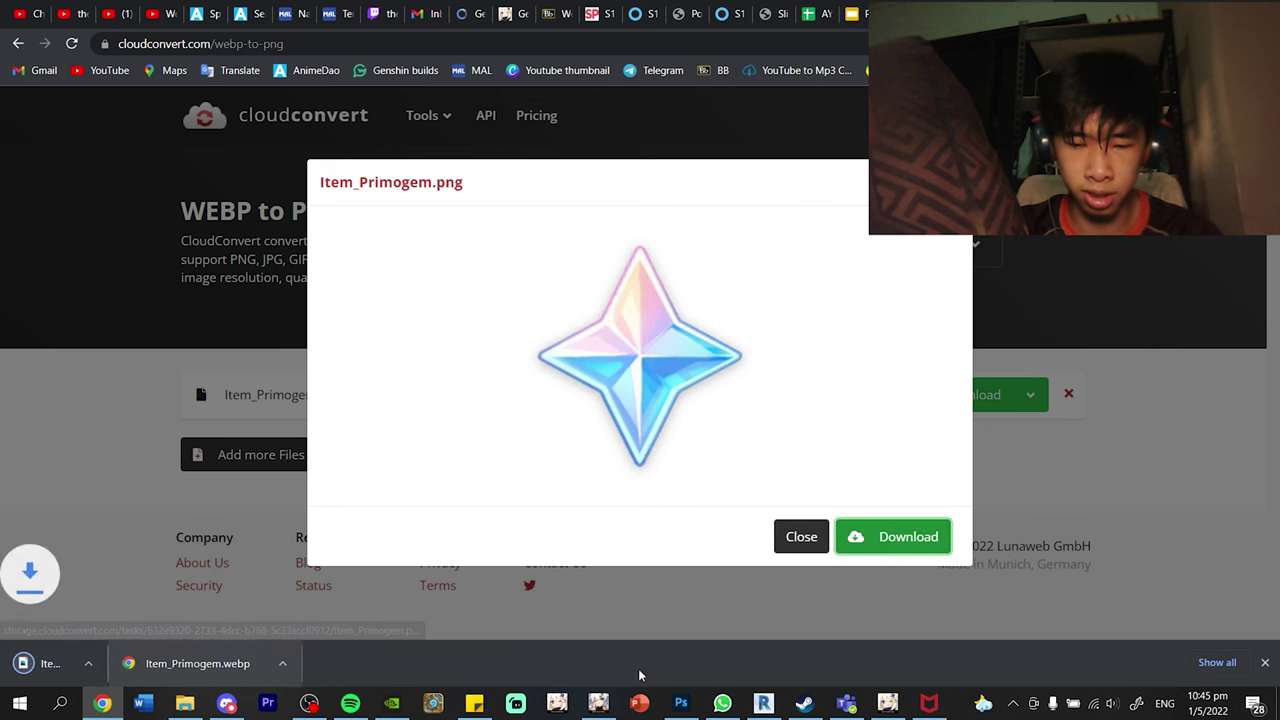
Step: Switch to Photoshop and place Item_Primogem.png from the Downloads folder into the open blank document
left_click(683, 702)
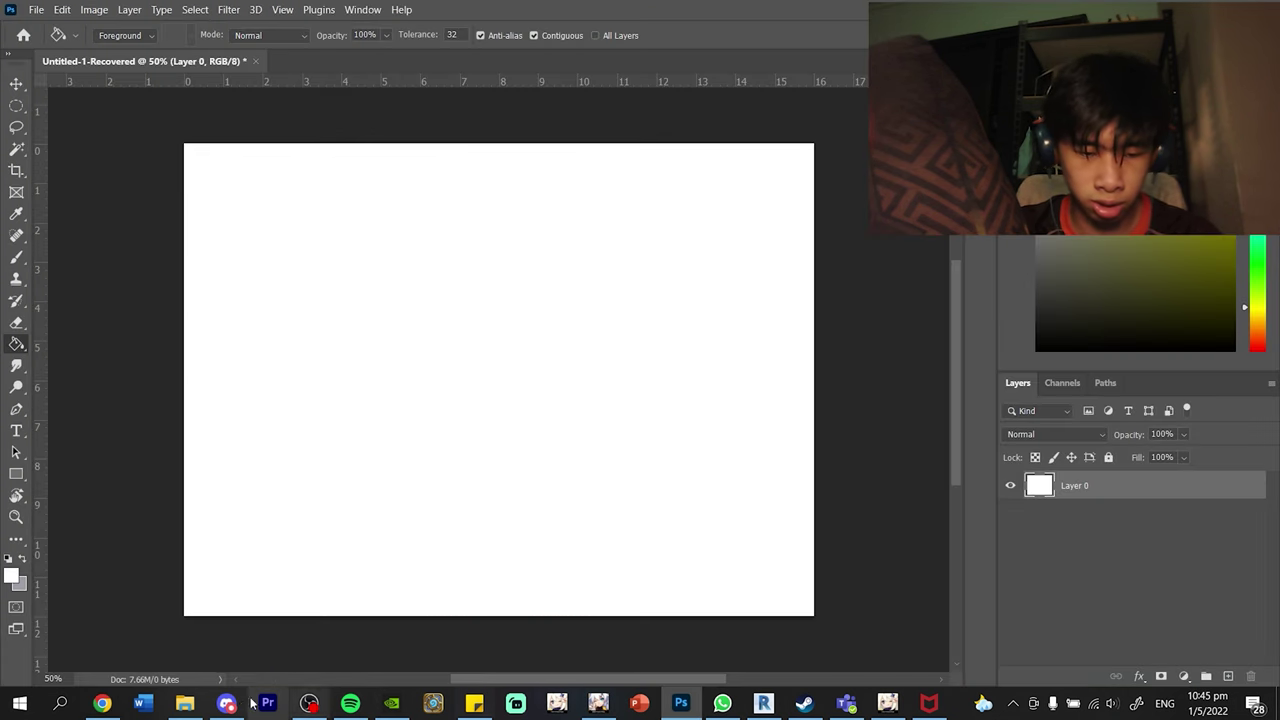
left_click(184, 703)
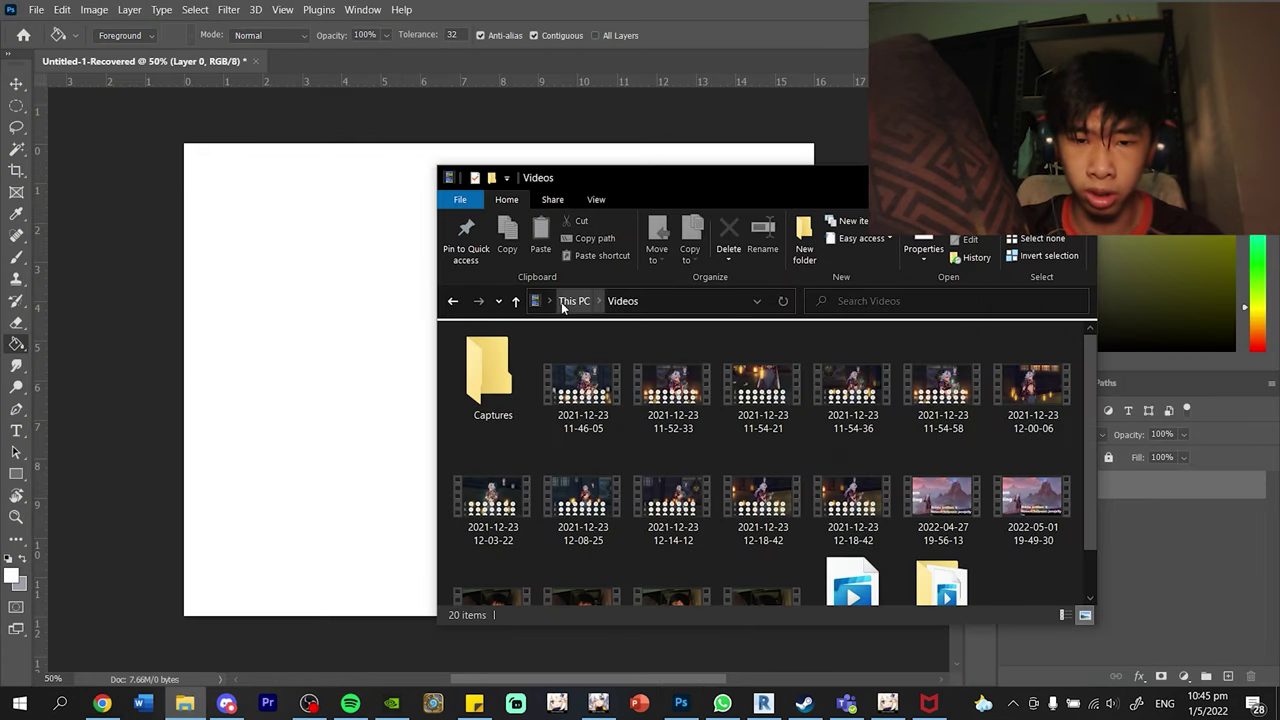
left_click(563, 302)
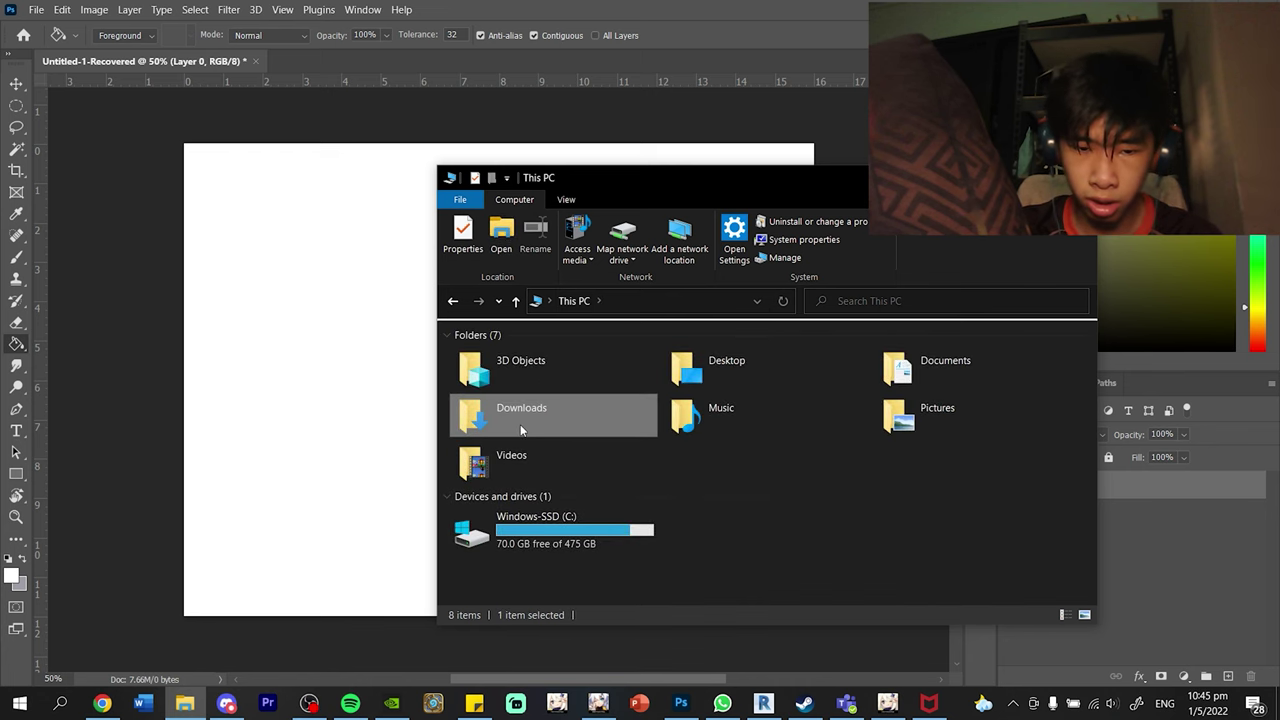
double_click(470, 420)
left_click_drag(519, 376, 335, 425)
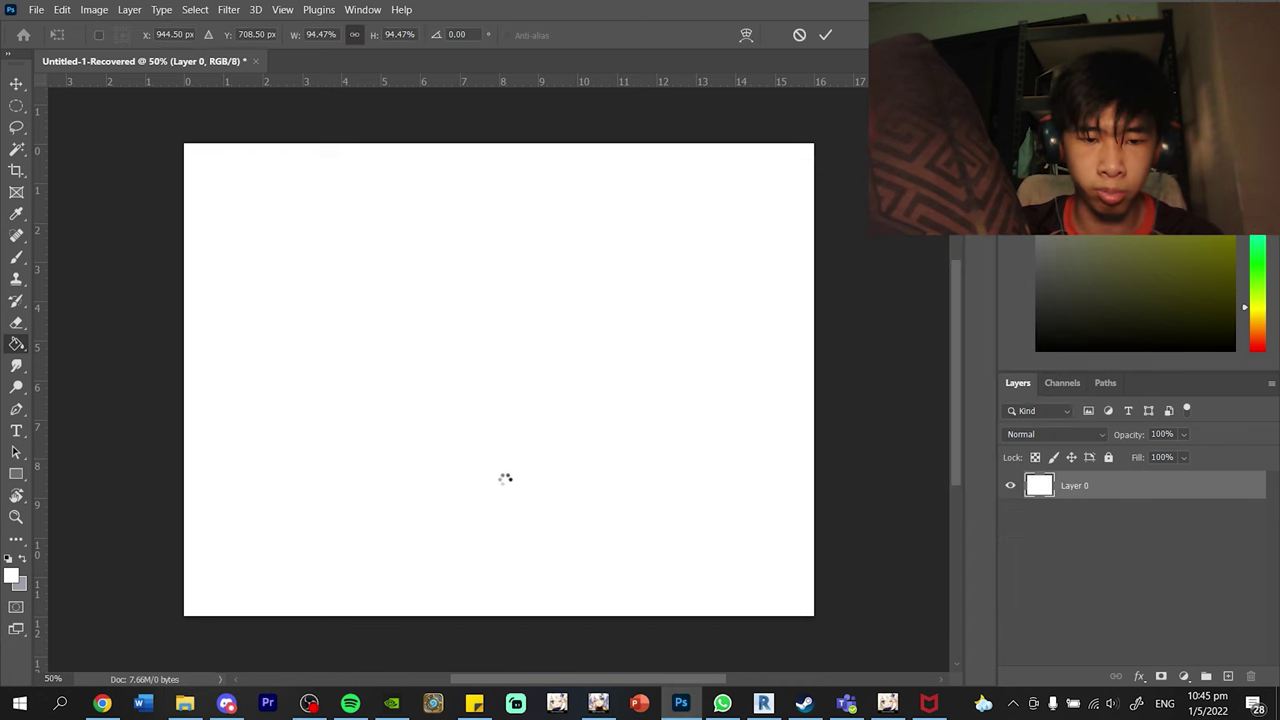
left_click(832, 35)
Step: Scale the primogem image down to a small icon and move it into the right half of the canvas
left_click(513, 275)
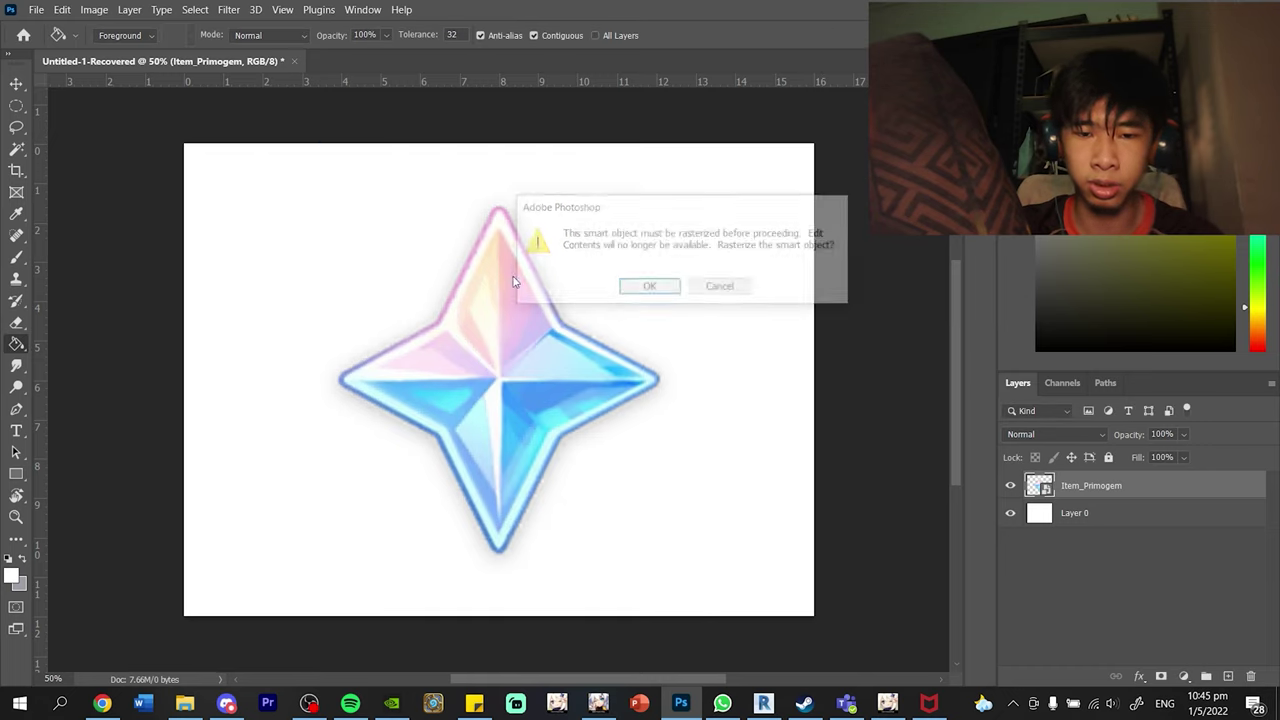
left_click(718, 289)
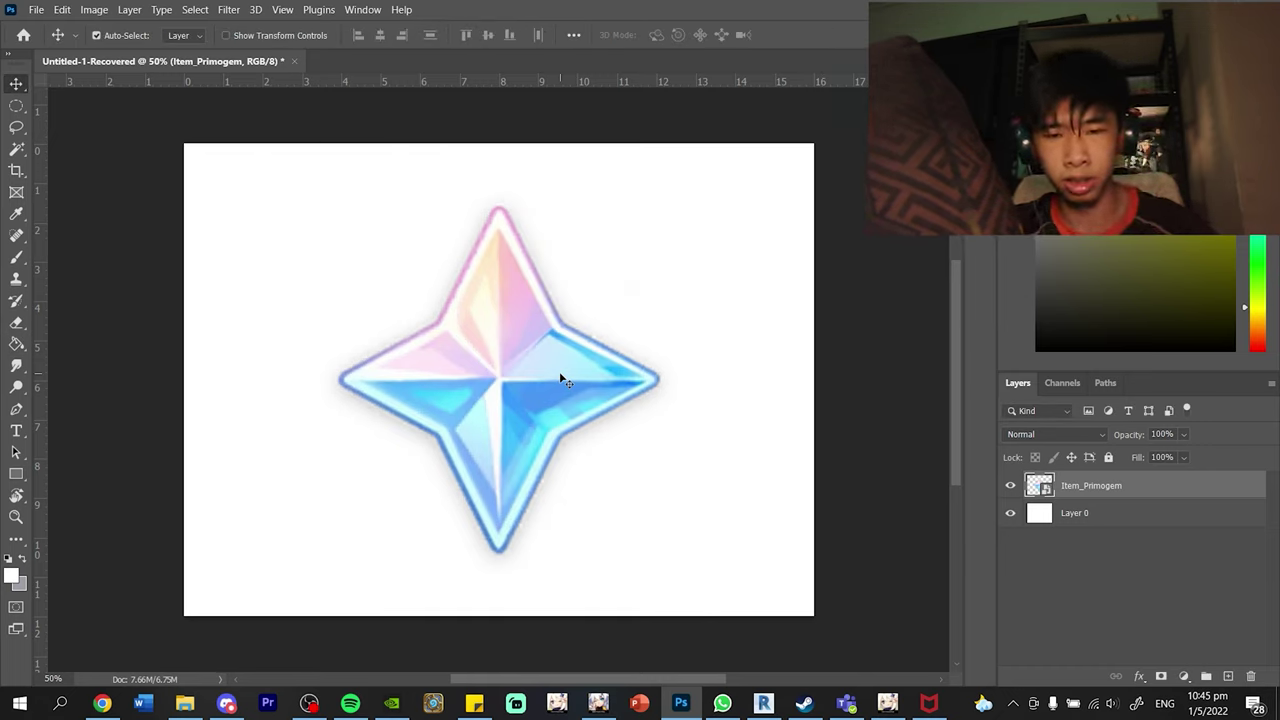
key("ctrl+t")
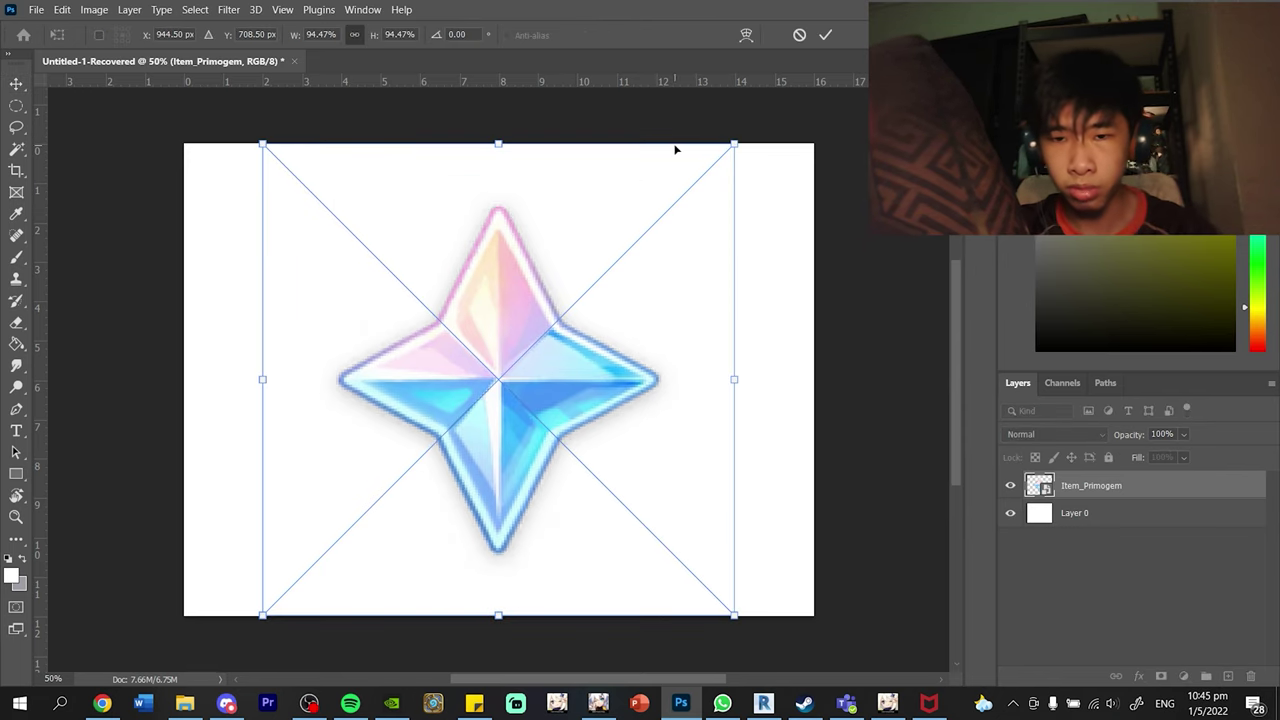
left_click_drag(732, 145, 686, 343)
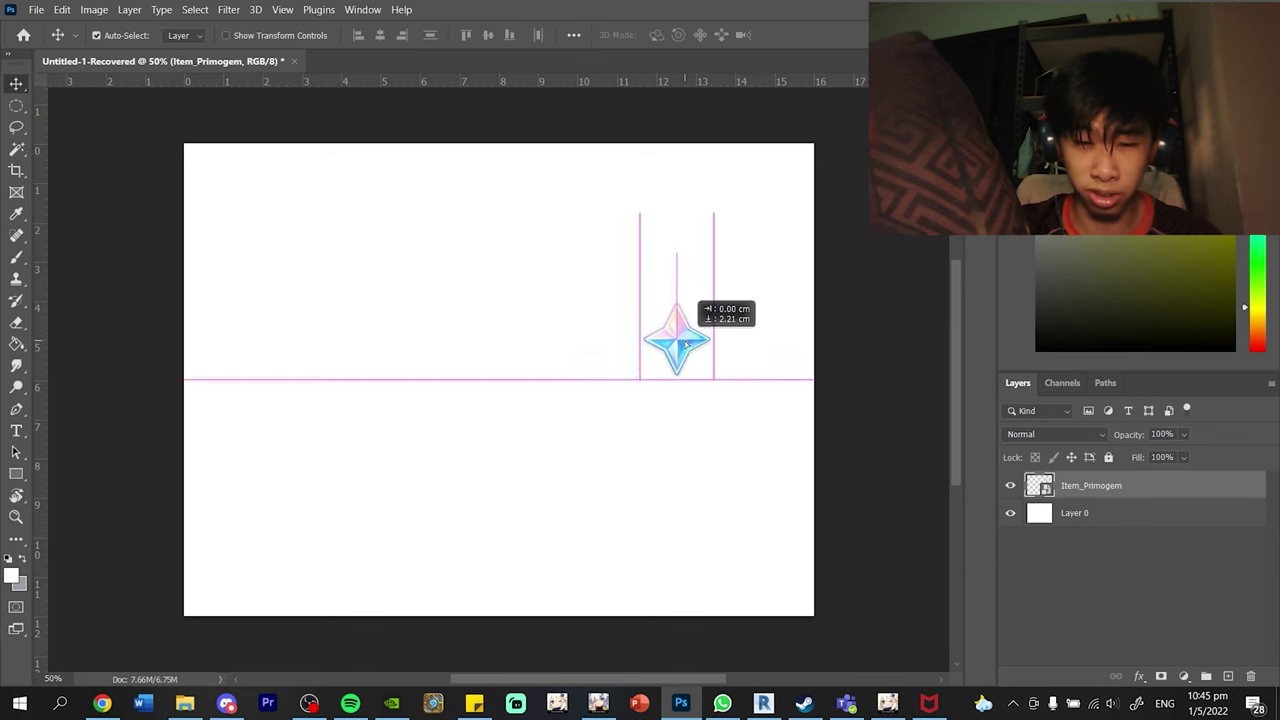
Step: Switch back to Chrome and search Google Images for "yelan"
left_click(101, 706)
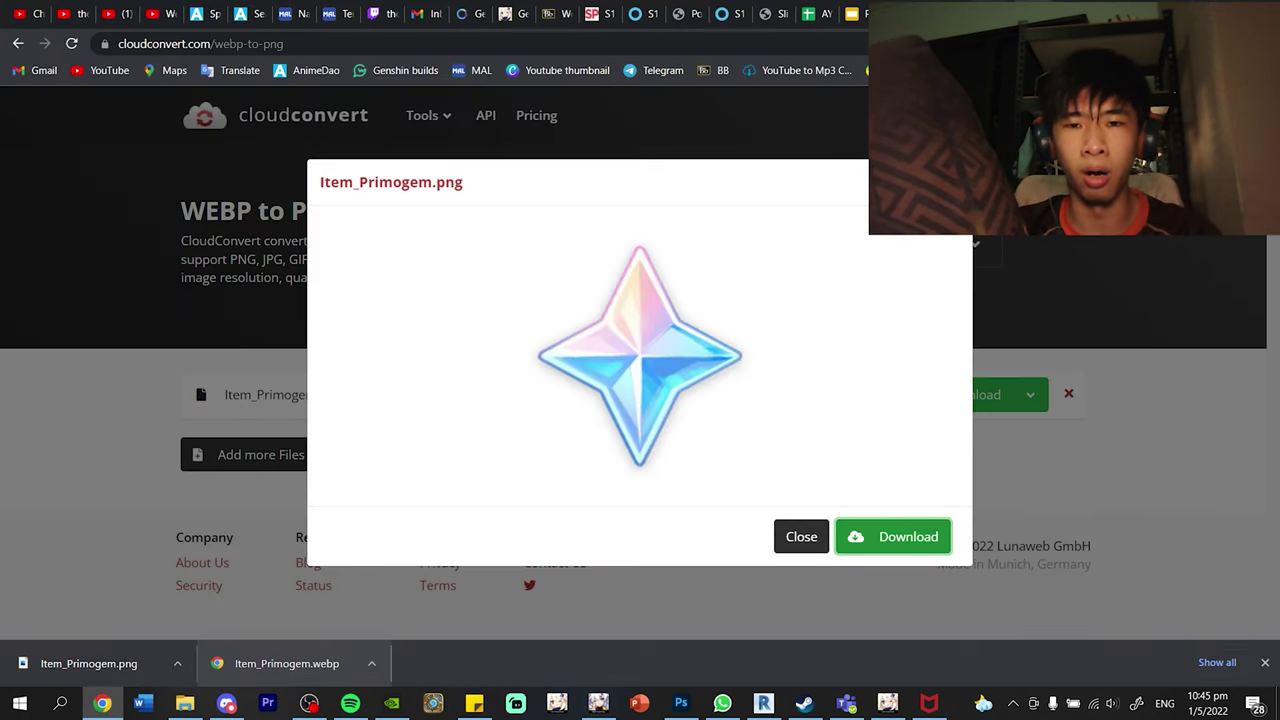
key("ctrl+Tab")
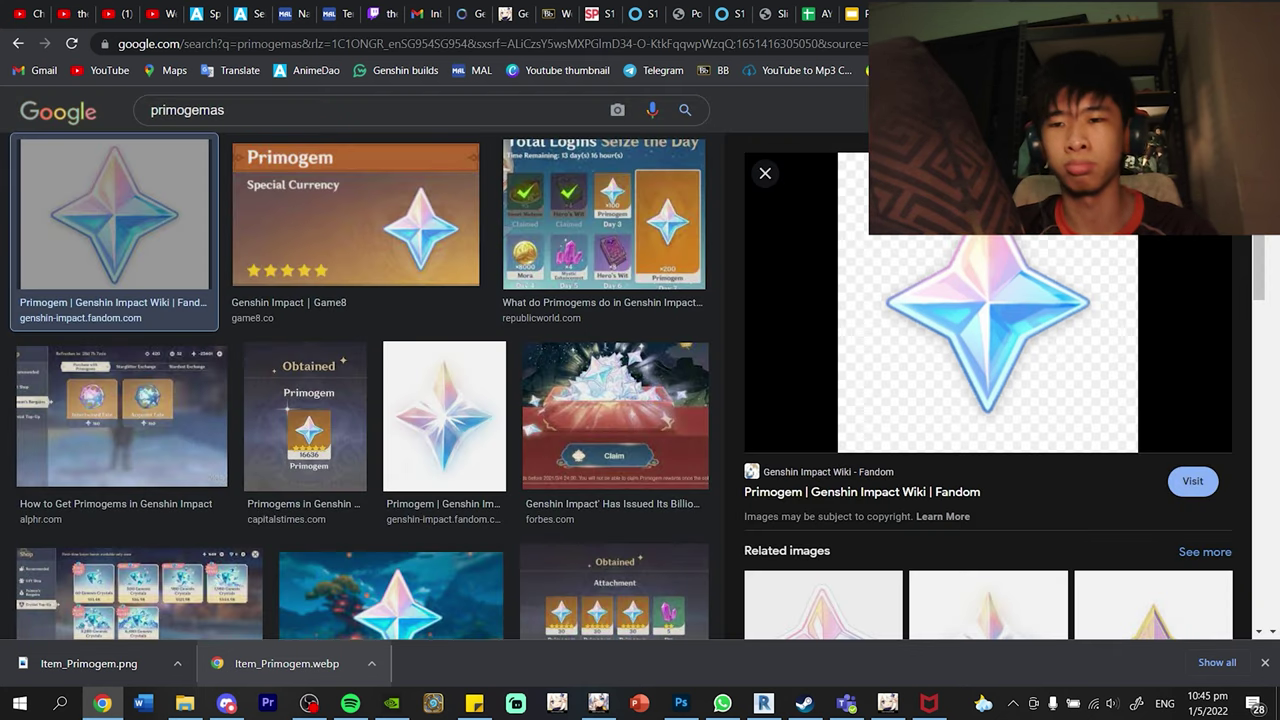
left_click(252, 97)
type("yek")
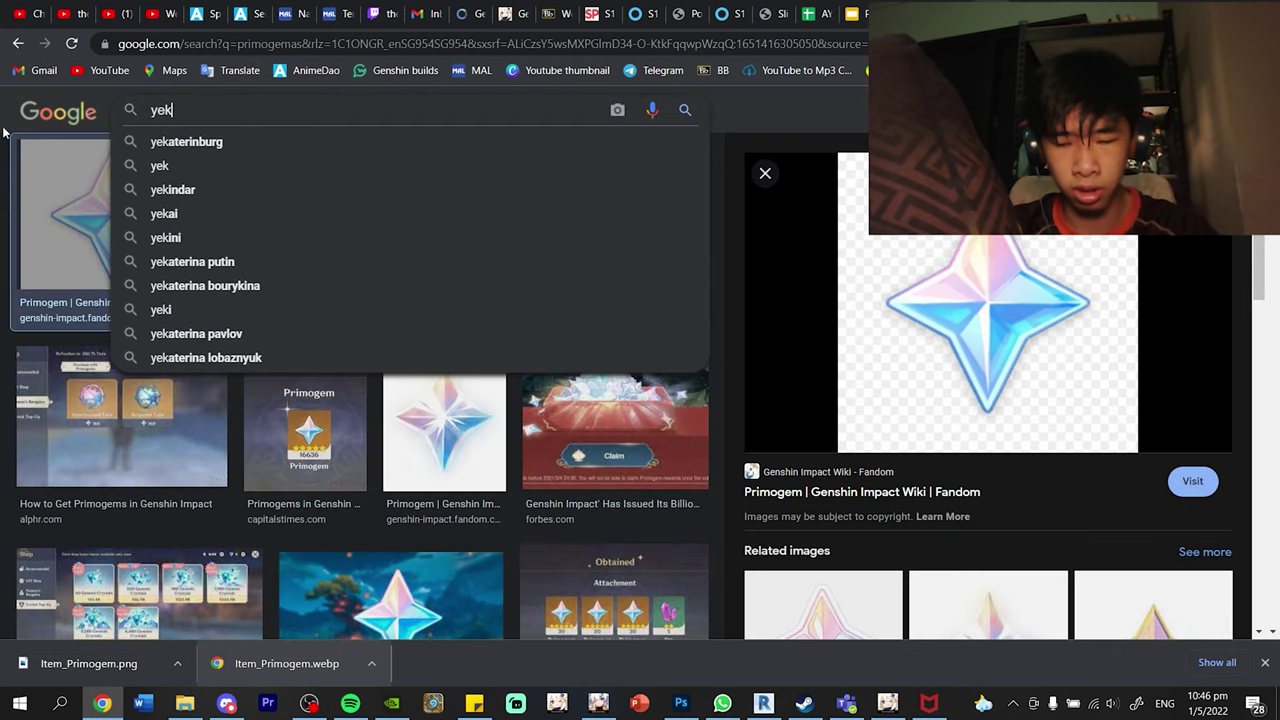
key("BackSpace")
type("lan")
key("Return")
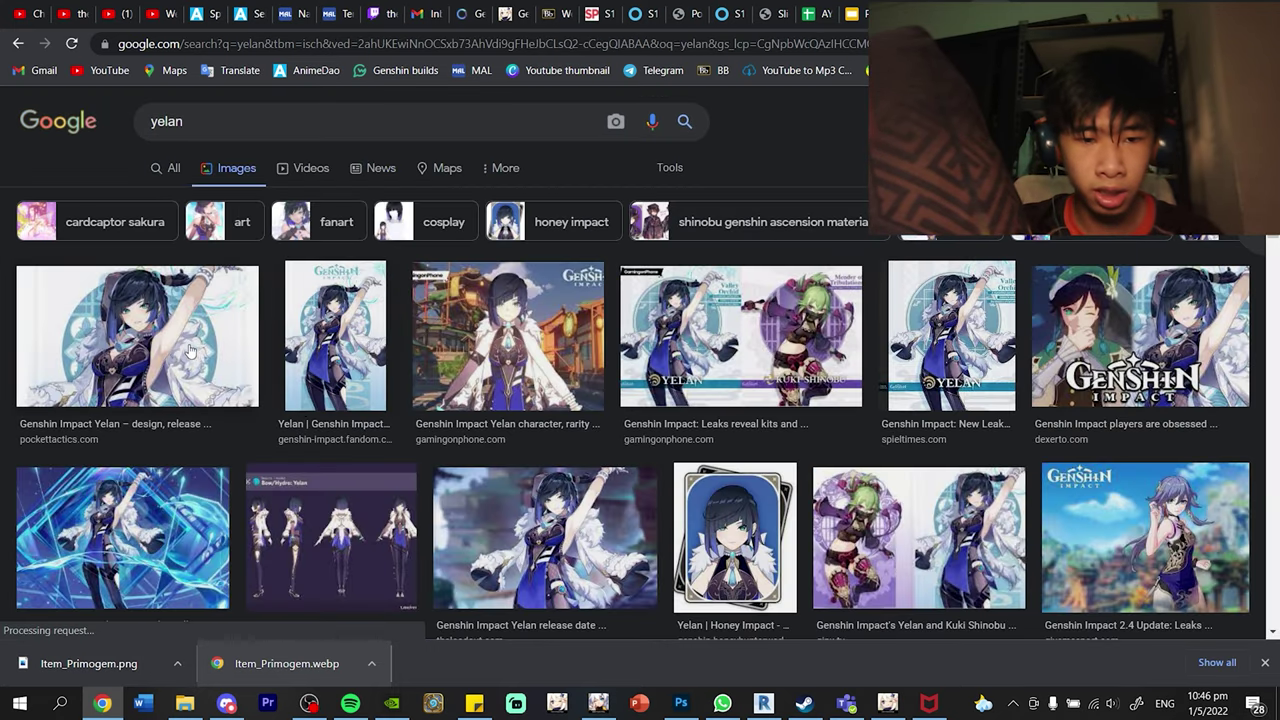
Step: Save the Yelan character card image from Honey Impact to the Downloads folder as a JPEG
left_click(190, 350)
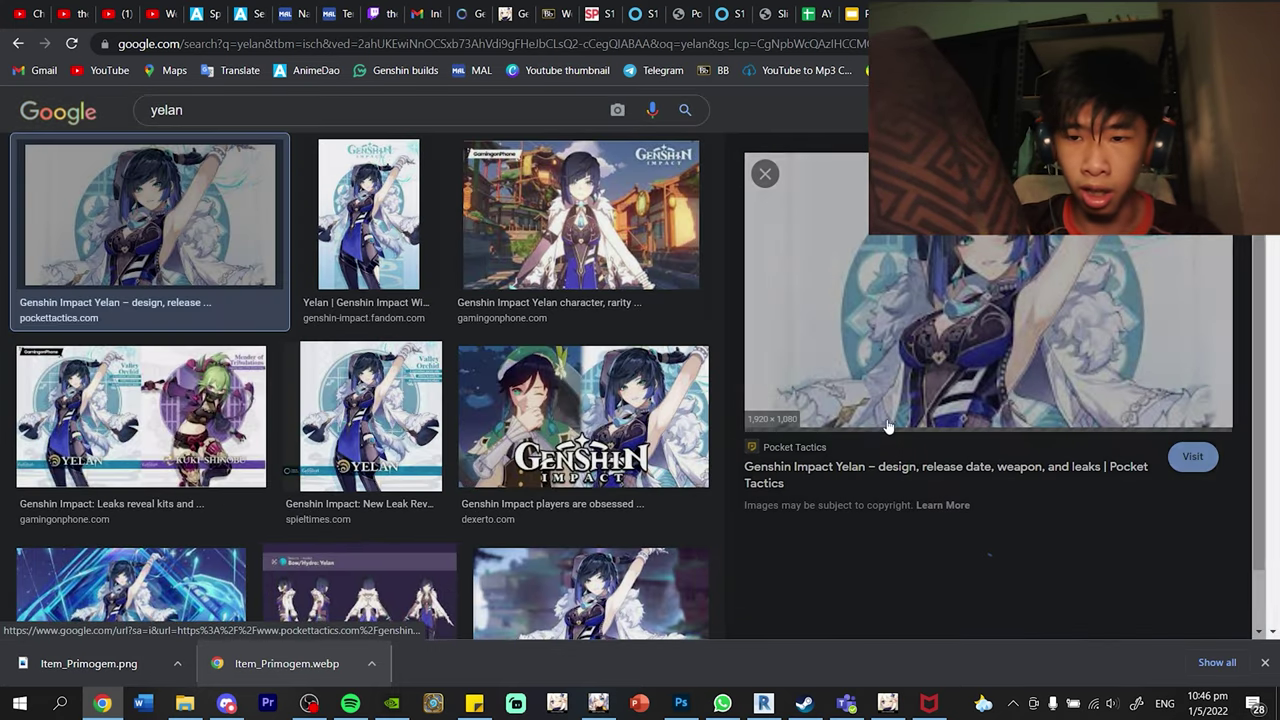
scroll(540, 328, "down", 3)
scroll(540, 328, "down", 3)
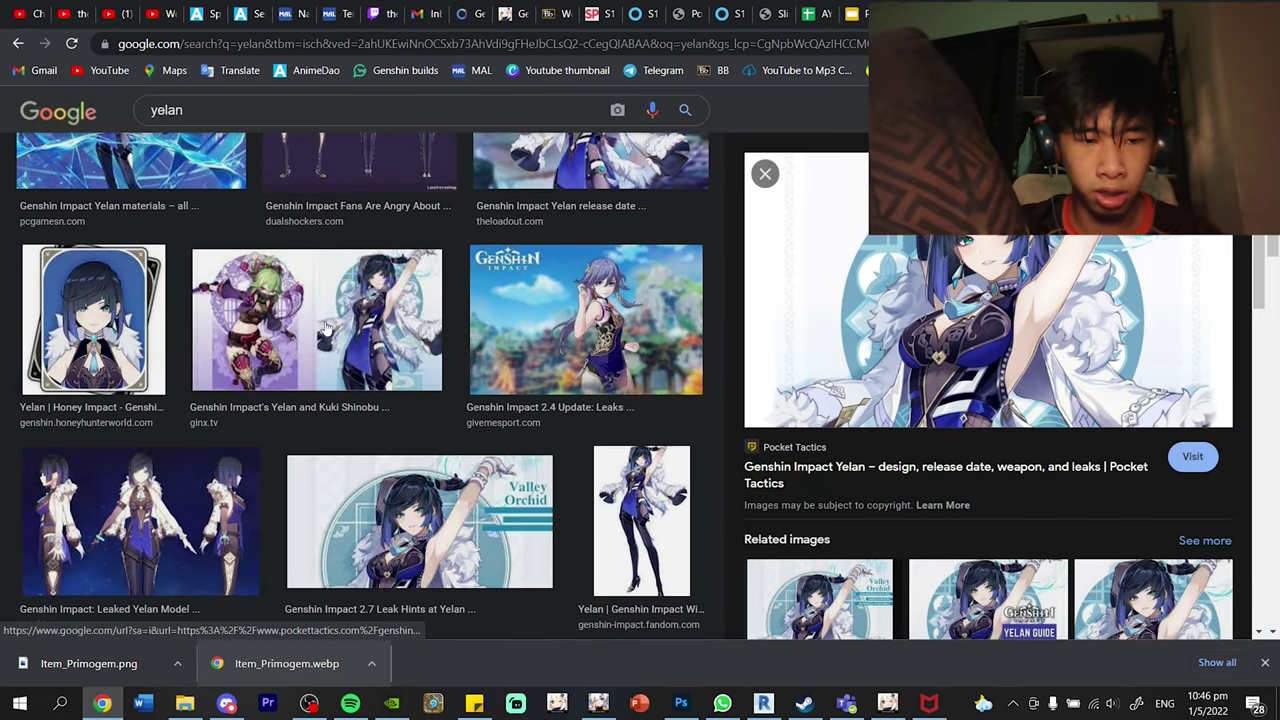
left_click(143, 355)
right_click(960, 282)
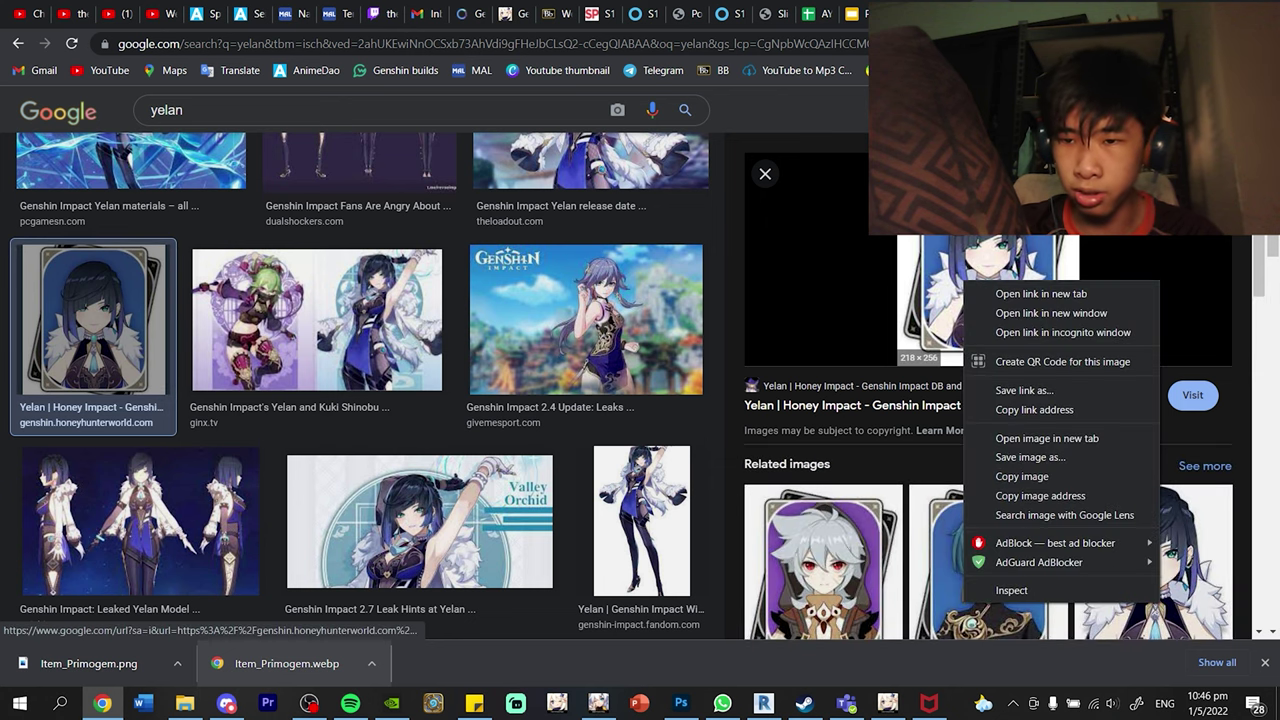
left_click(1010, 460)
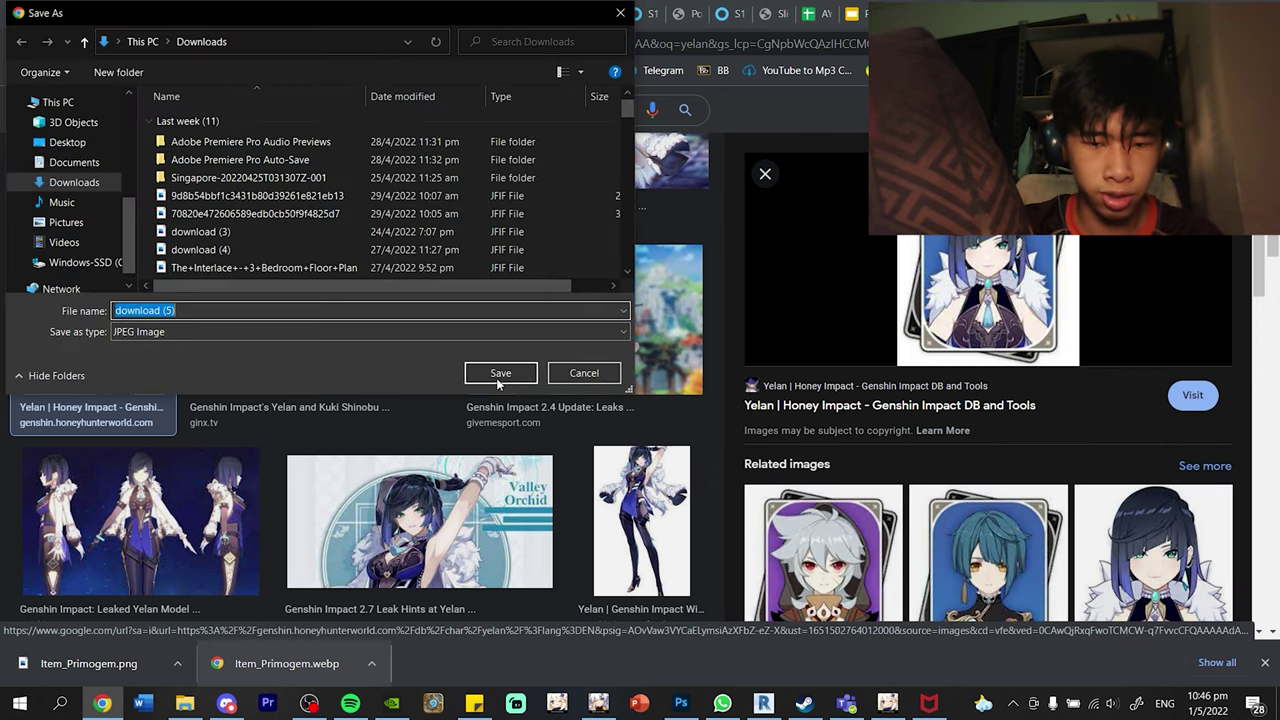
left_click(503, 373)
Step: Replace the image search query with "itto" and run the search
double_click(246, 108)
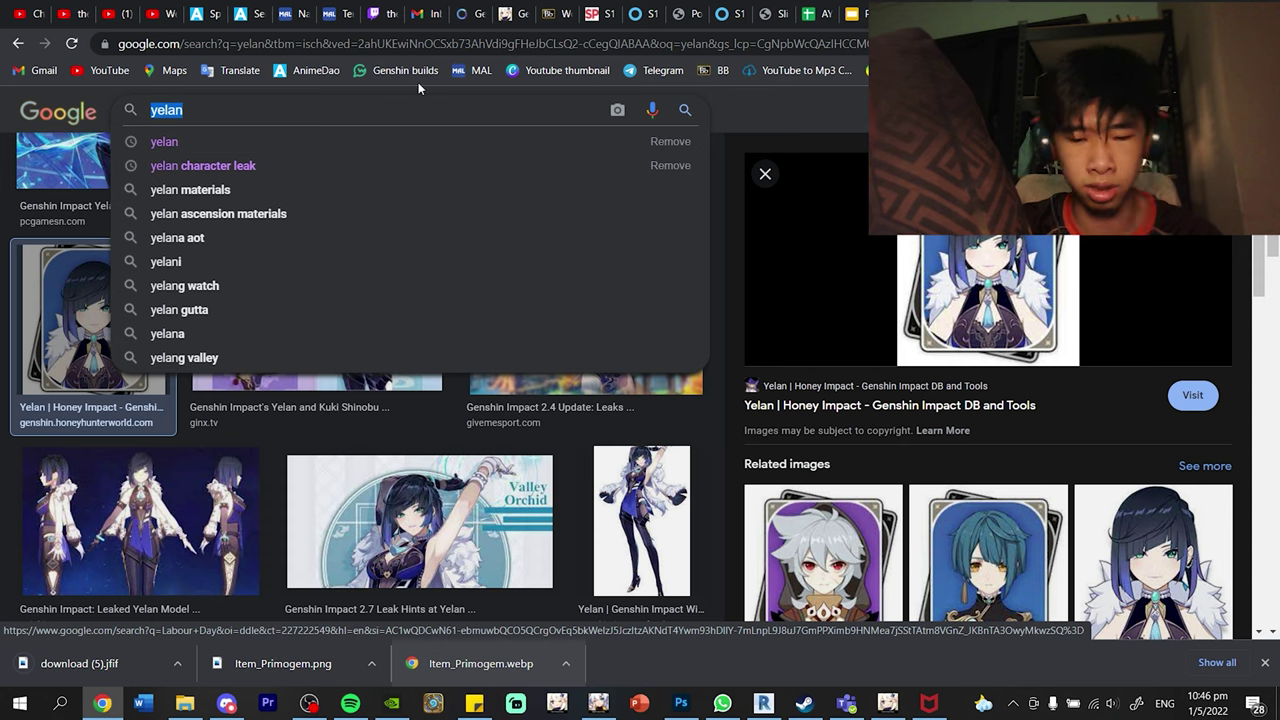
type("itto")
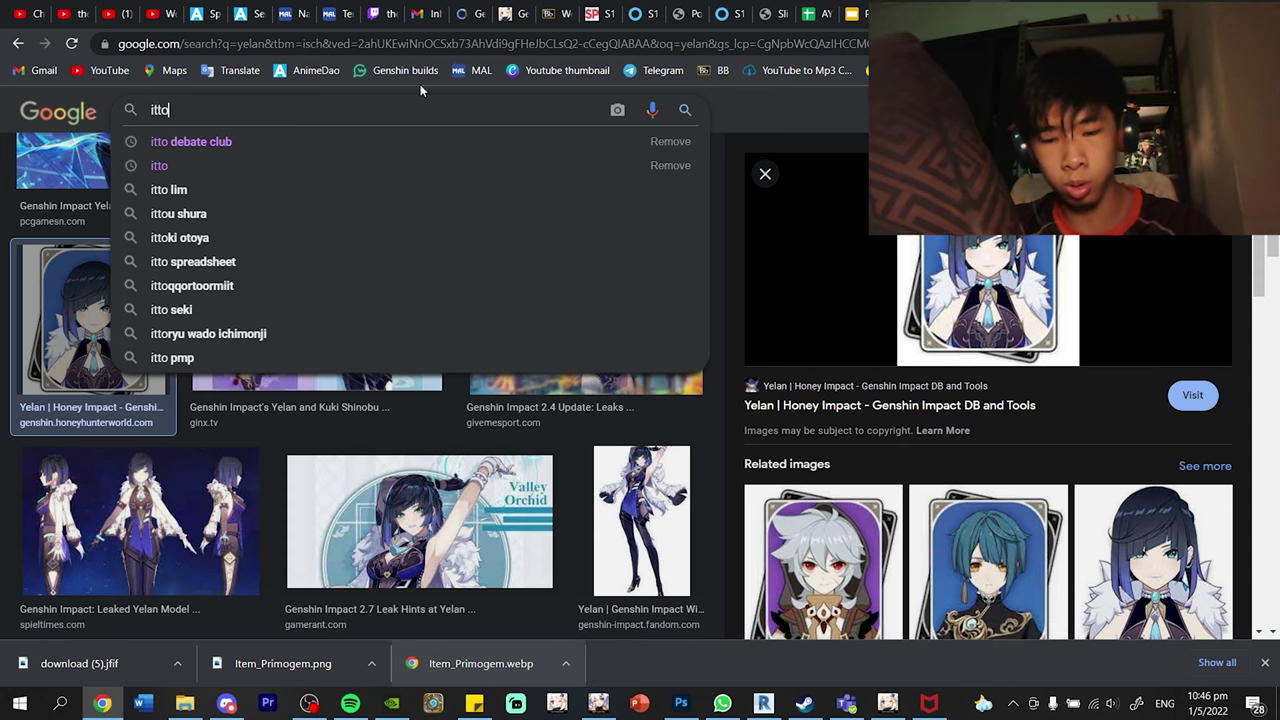
key("Return")
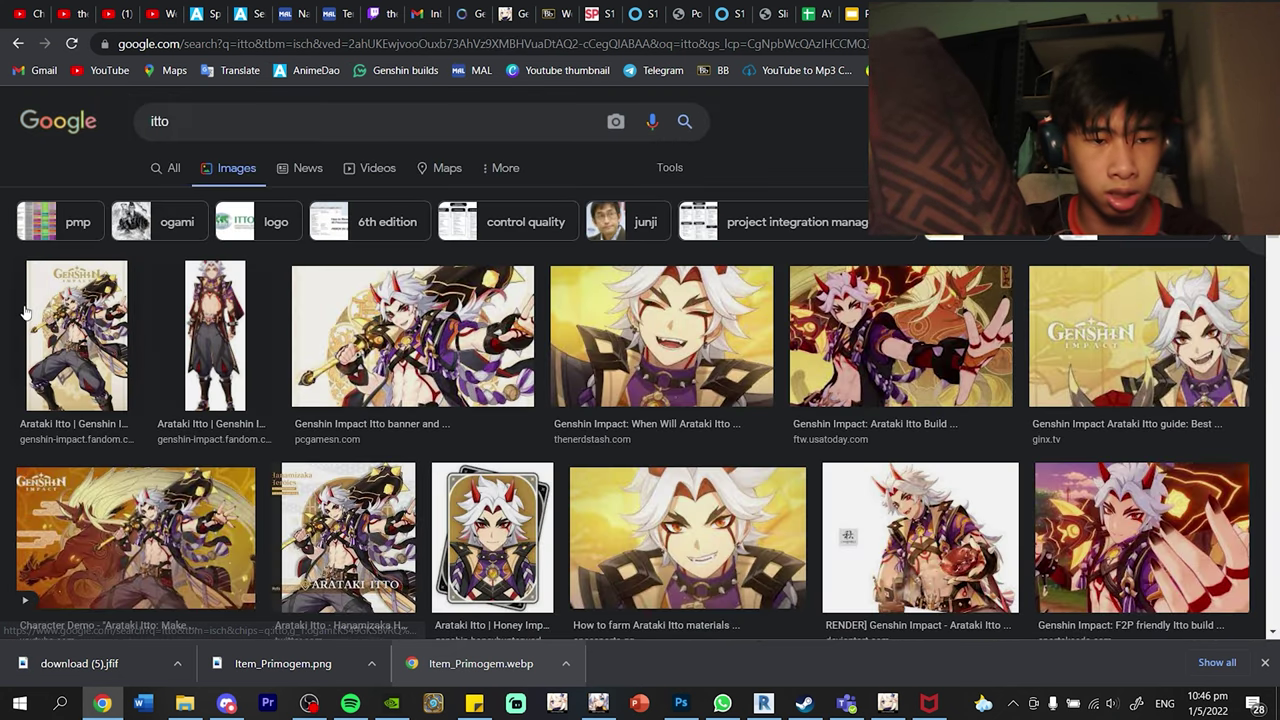
Step: Save the Arataki Itto character card image from Honey Impact
scroll(25, 313, "down", 2)
left_click(490, 370)
right_click(1028, 265)
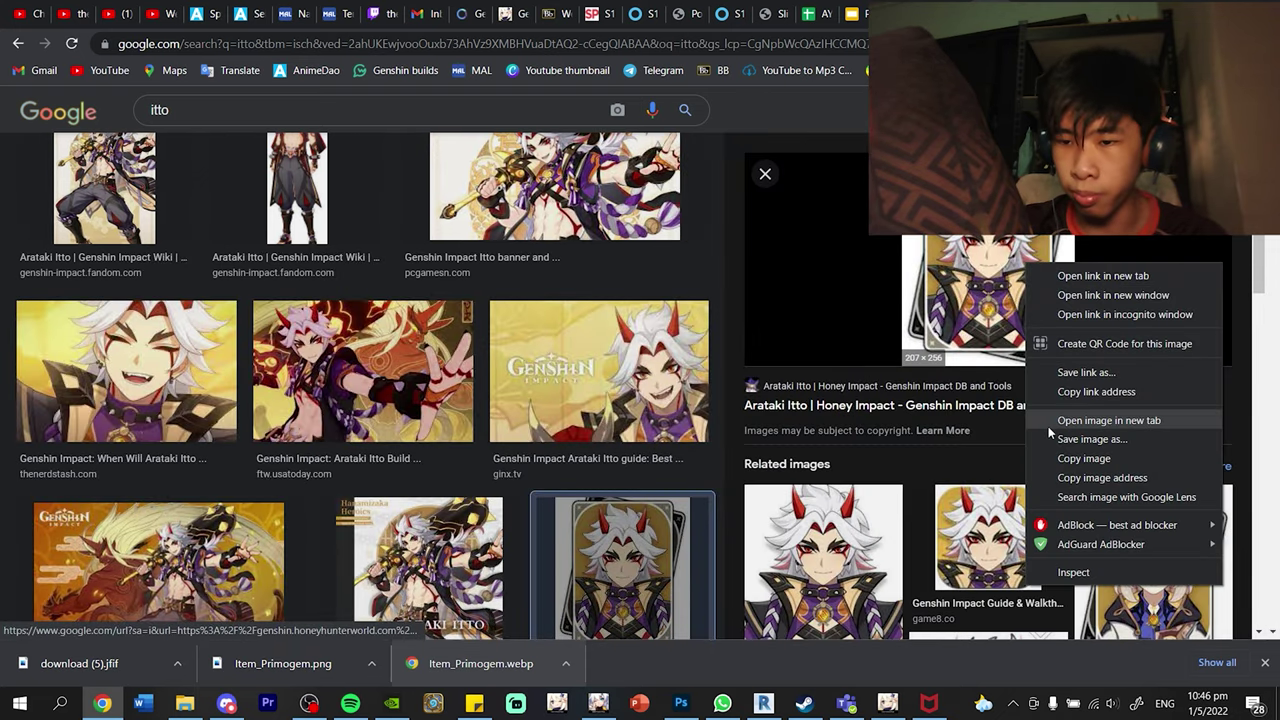
left_click(1092, 439)
key("Return")
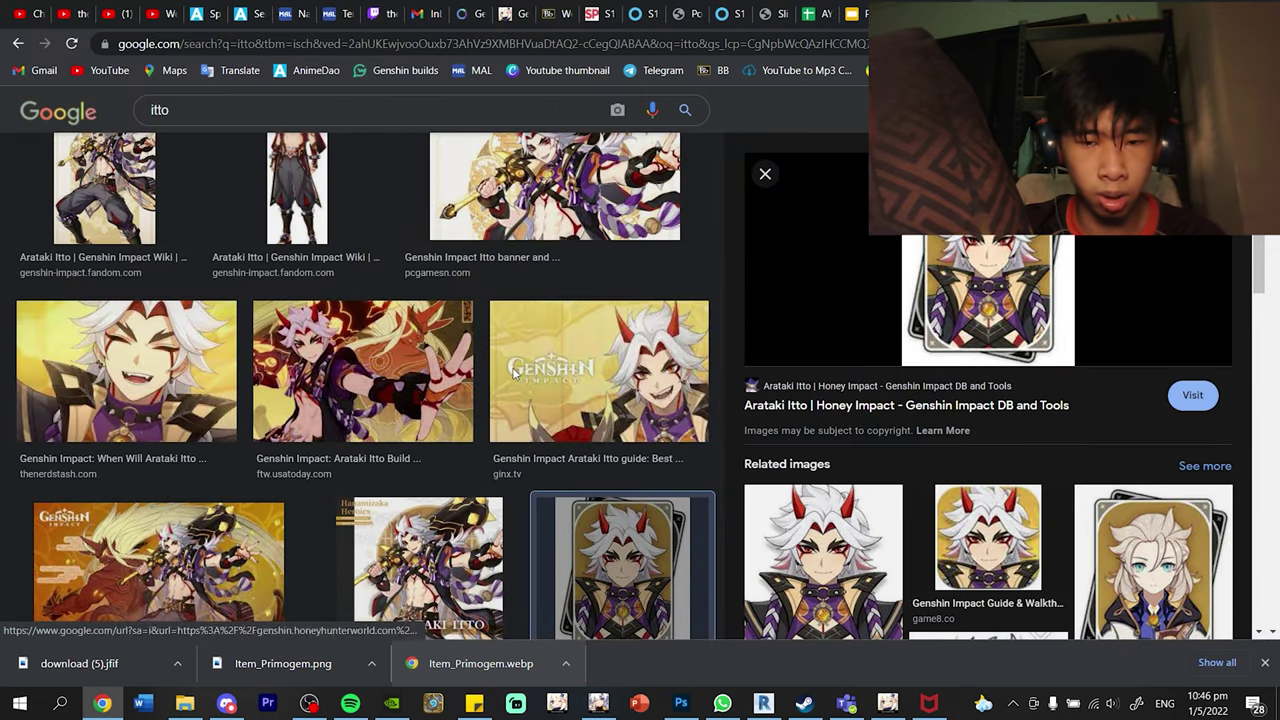
Step: Replace the image search query with "kuki" and run the suggested search for "kuki shinobu"
left_click(183, 107)
key("BackSpace")
key("BackSpace")
key("BackSpace")
key("BackSpace")
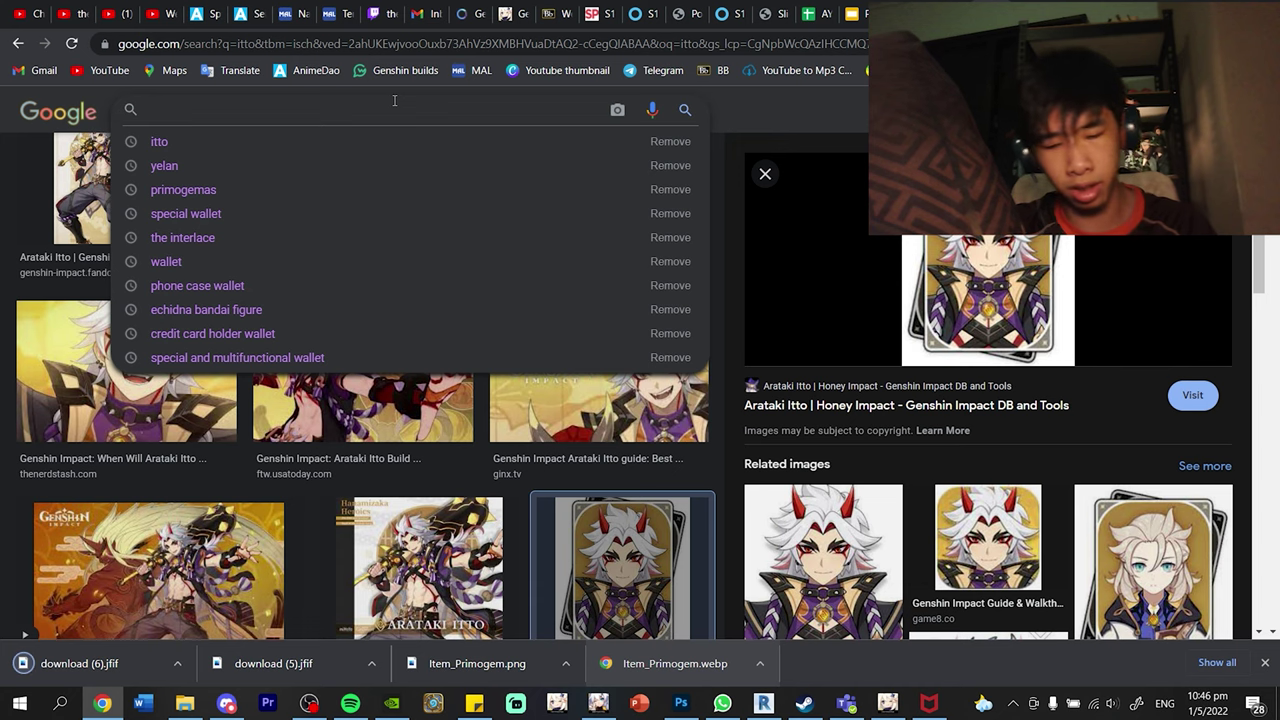
type("kuki")
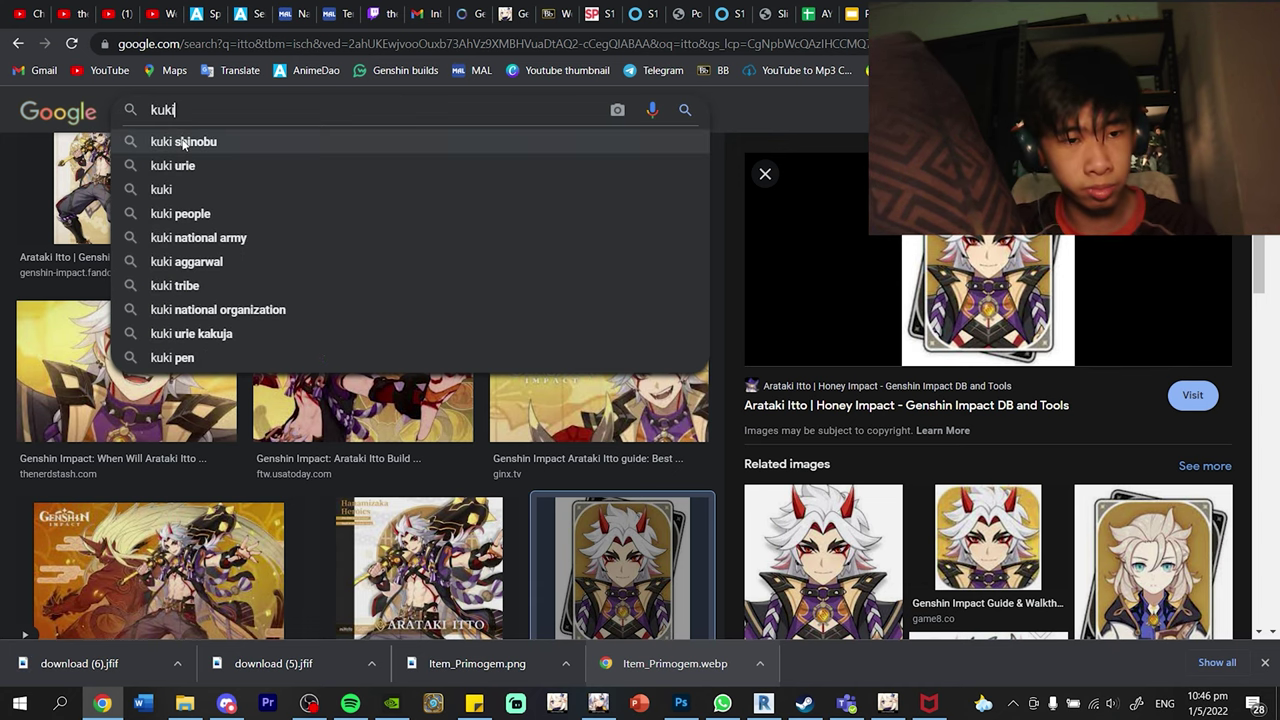
left_click(380, 141)
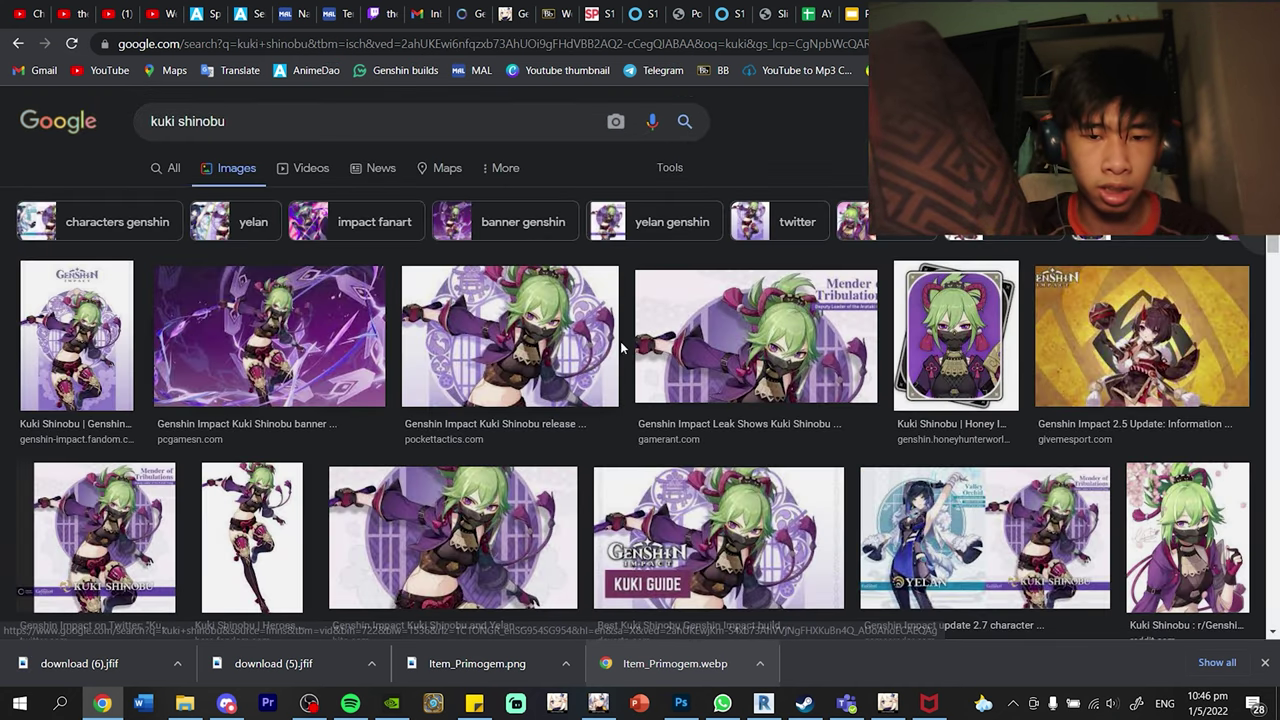
Step: Save the Kuki Shinobu character card image from Honey Impact
scroll(907, 240, "down", 2)
left_click(907, 240)
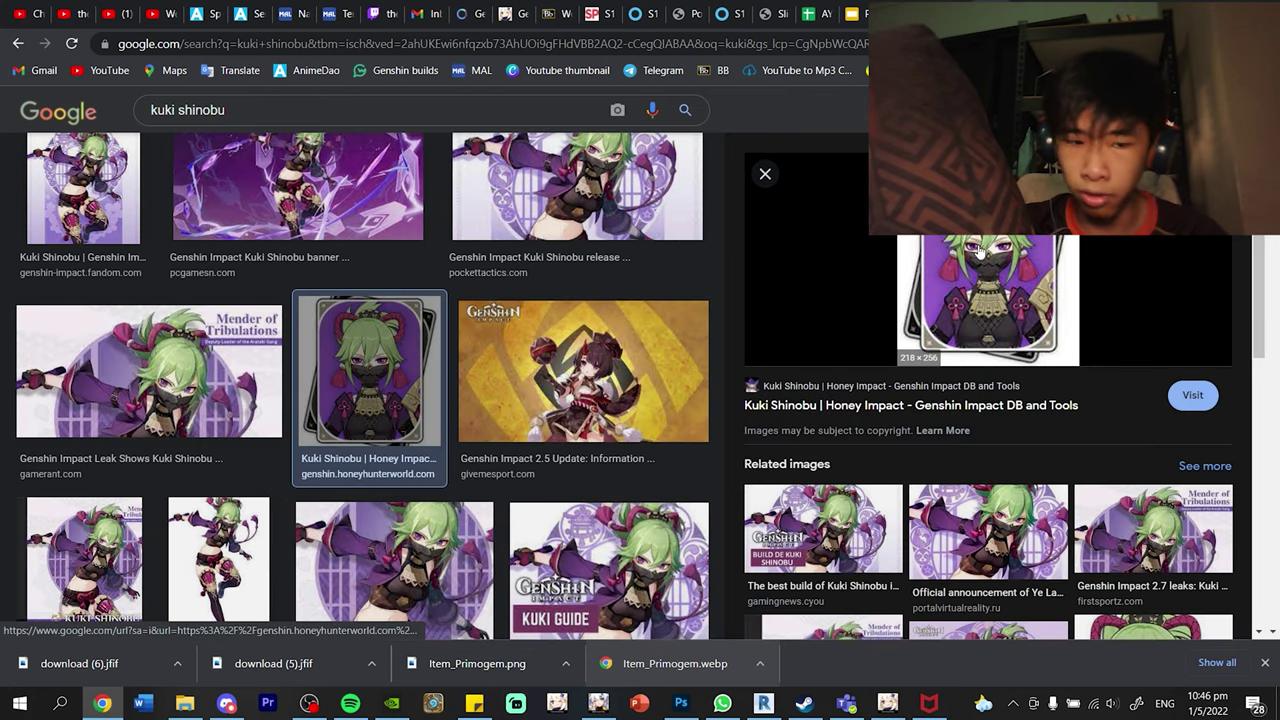
right_click(978, 252)
left_click(1044, 422)
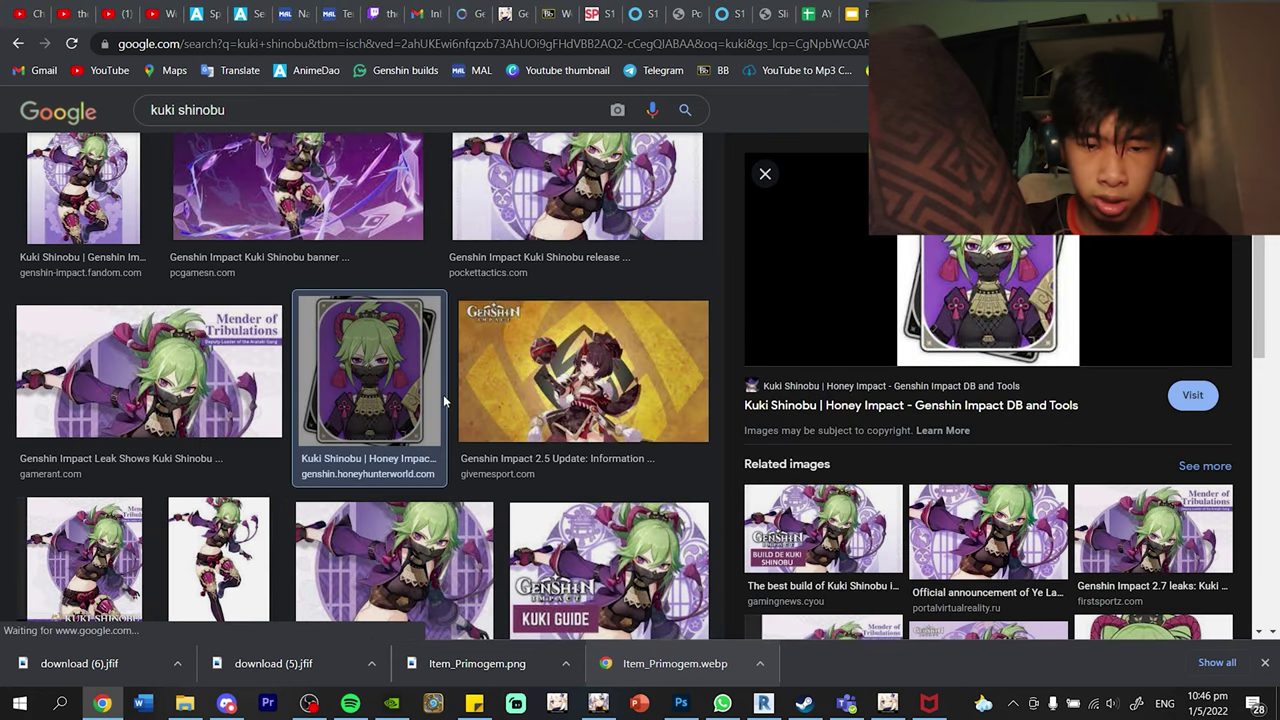
key("Return")
Step: Switch to Photoshop and place the downloaded Yelan, Kuki Shinobu and Itto card images, spreading them side by side across the canvas
left_click(684, 704)
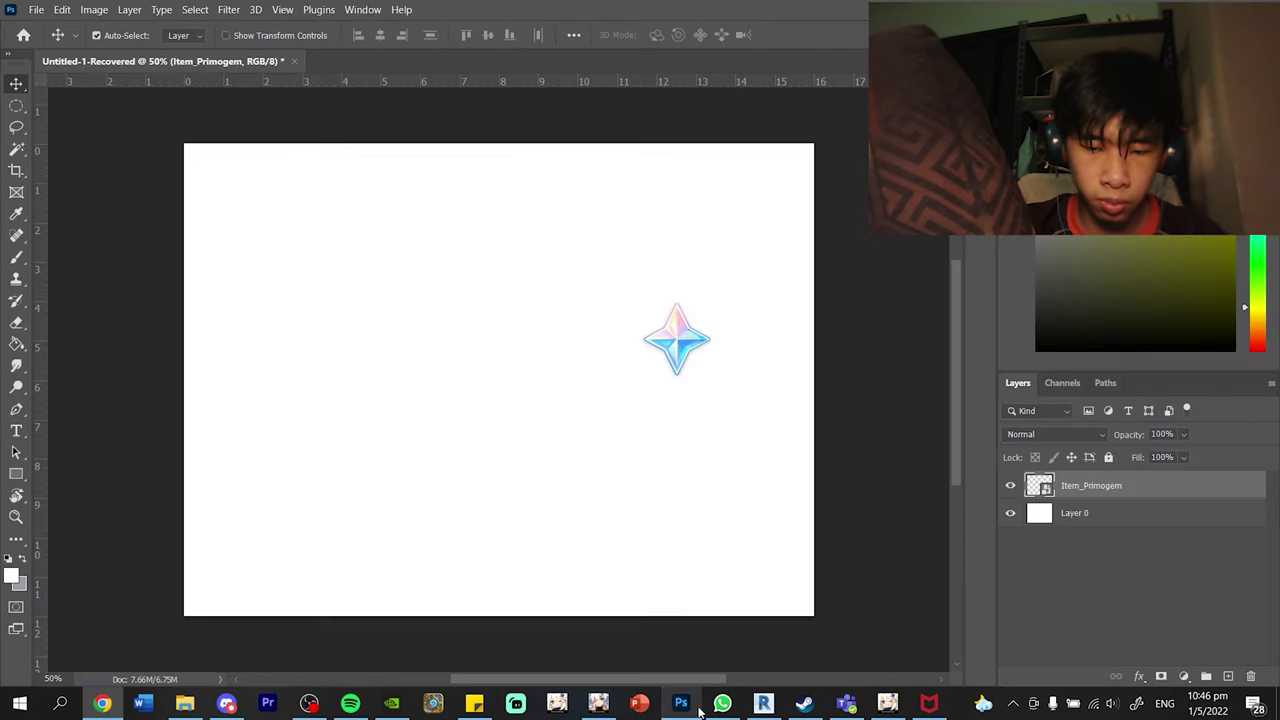
left_click(200, 705)
left_click(563, 416)
left_click(563, 448, "shift")
left_click_drag(563, 448, 282, 292)
left_click_drag(525, 390, 618, 390)
left_click_drag(488, 410, 548, 402)
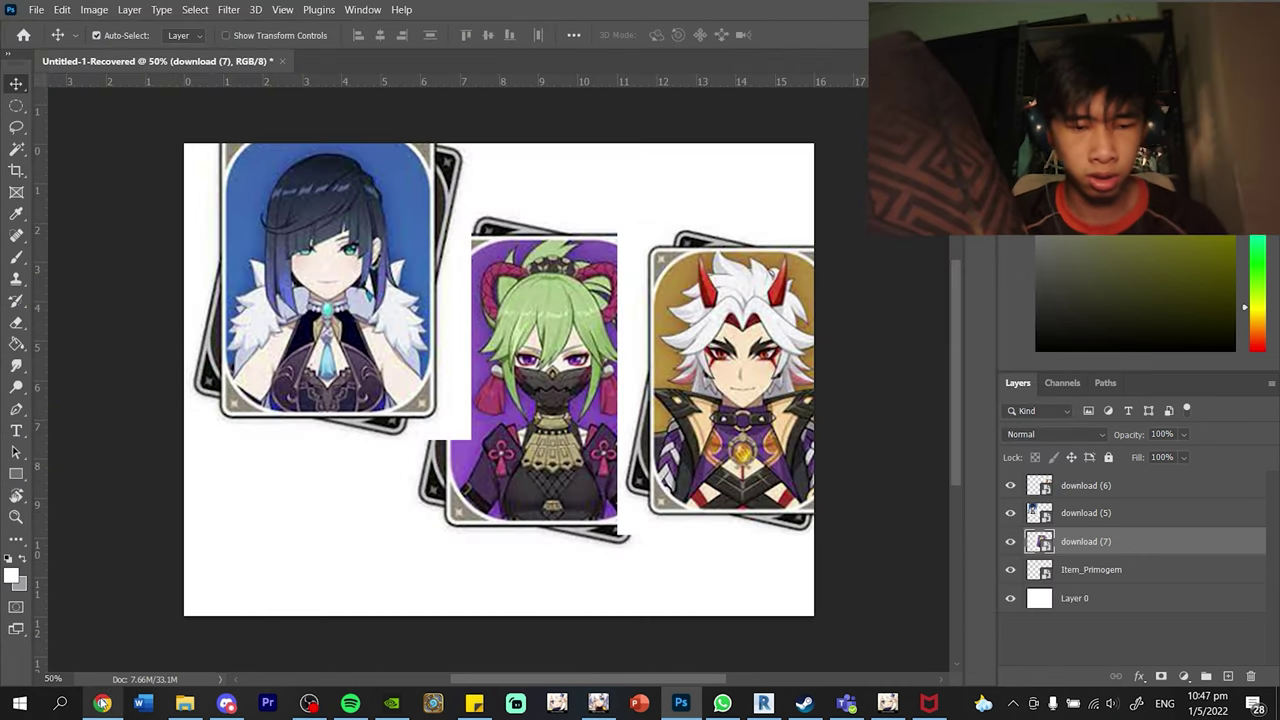
Step: Switch to Chrome, search Google Images for "claim button genshin" and look through the results for a usable Claim button
left_click(103, 703)
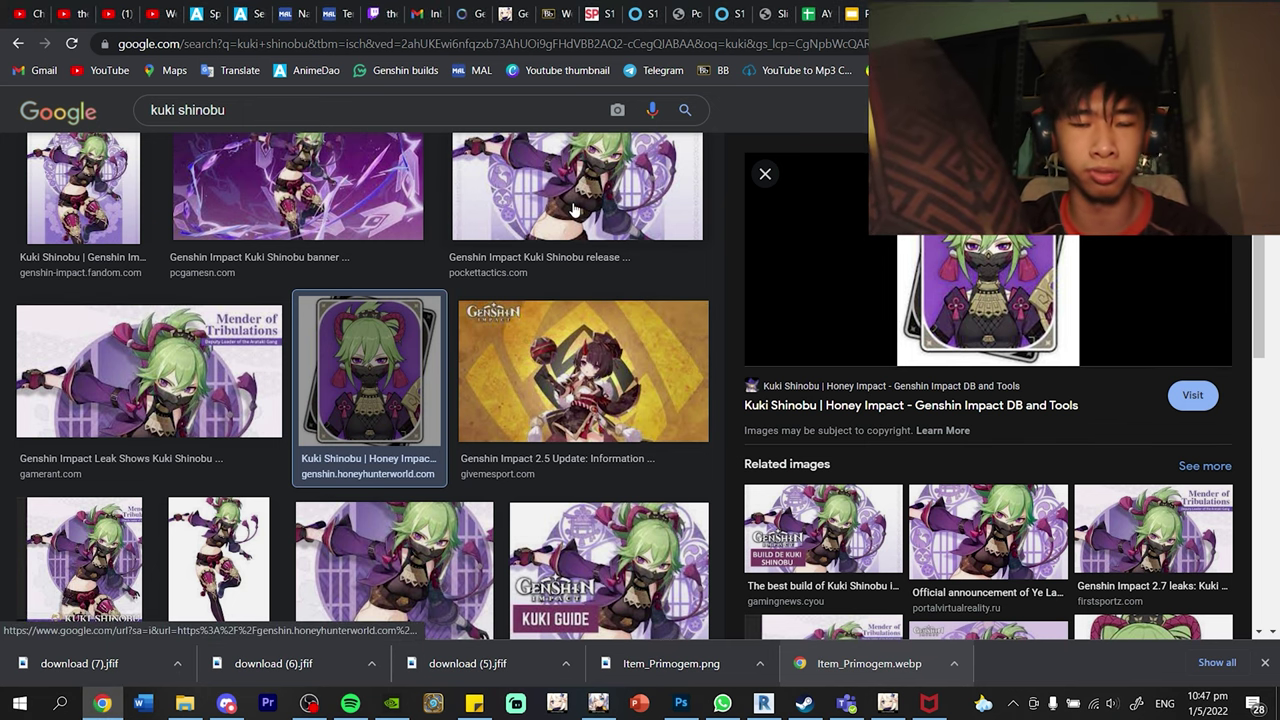
scroll(374, 189, "up", 3)
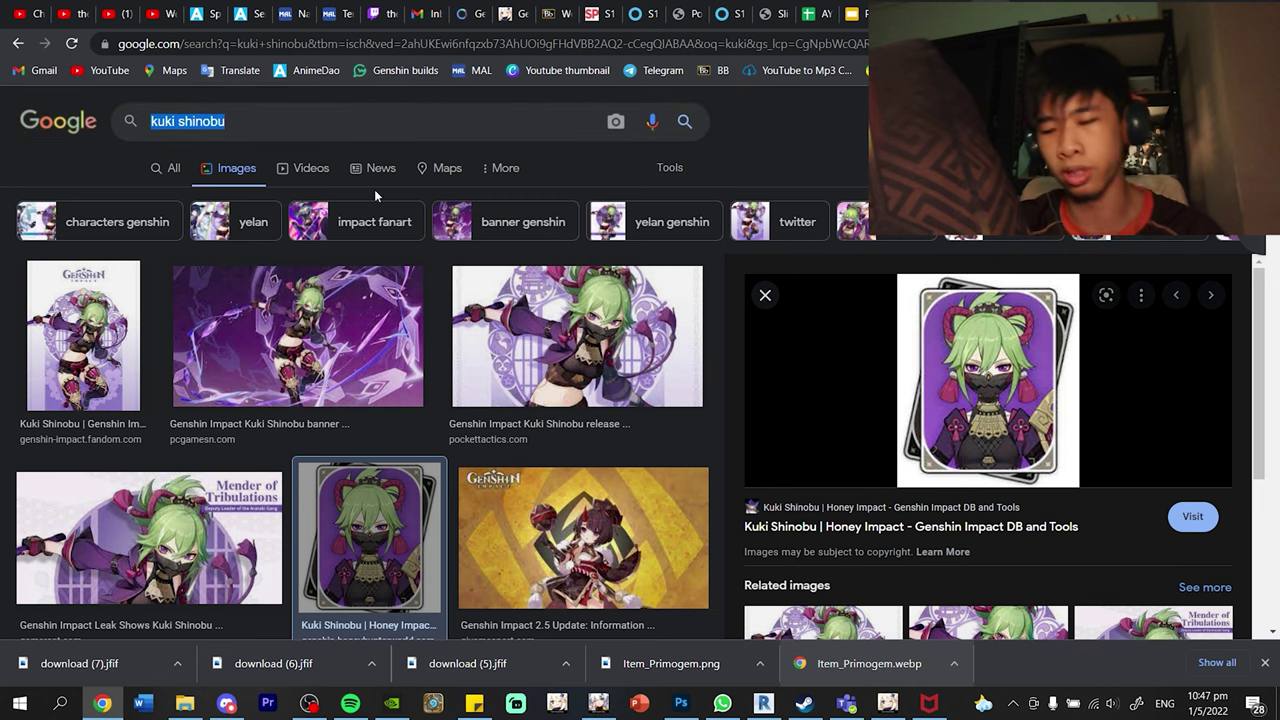
key("slash")
key("ctrl+a")
key("BackSpace")
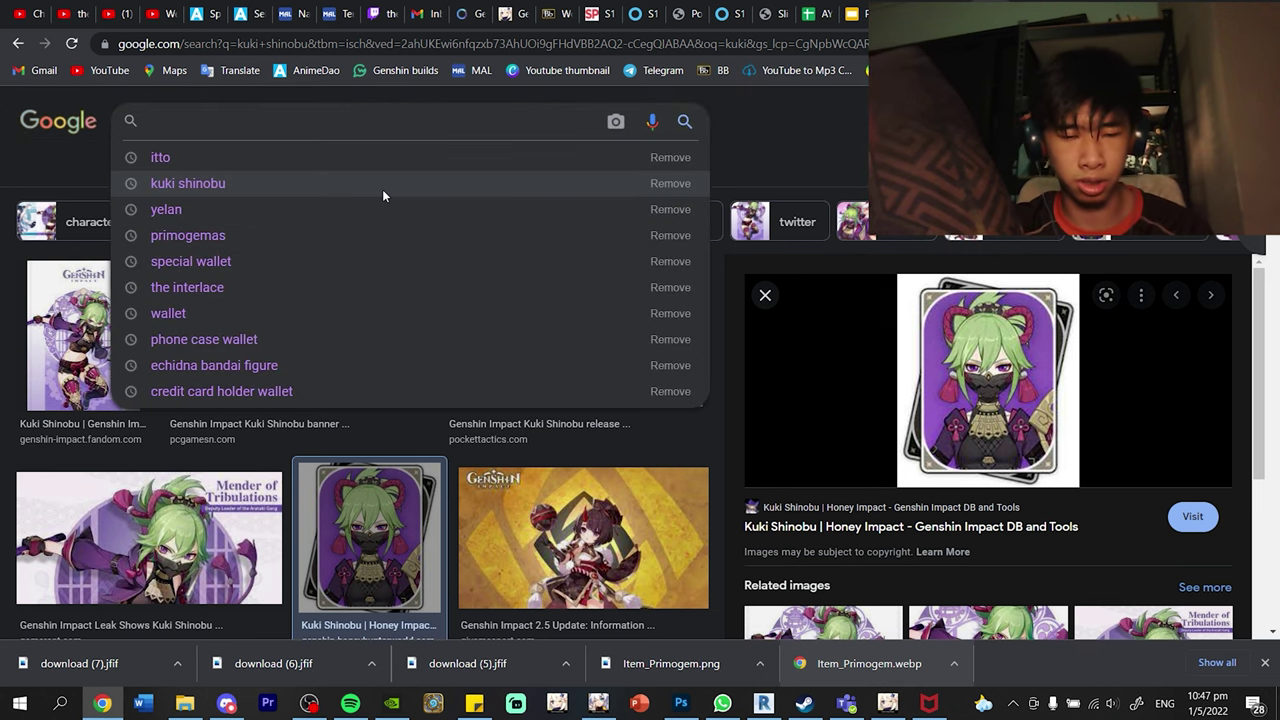
type("claim button genshin")
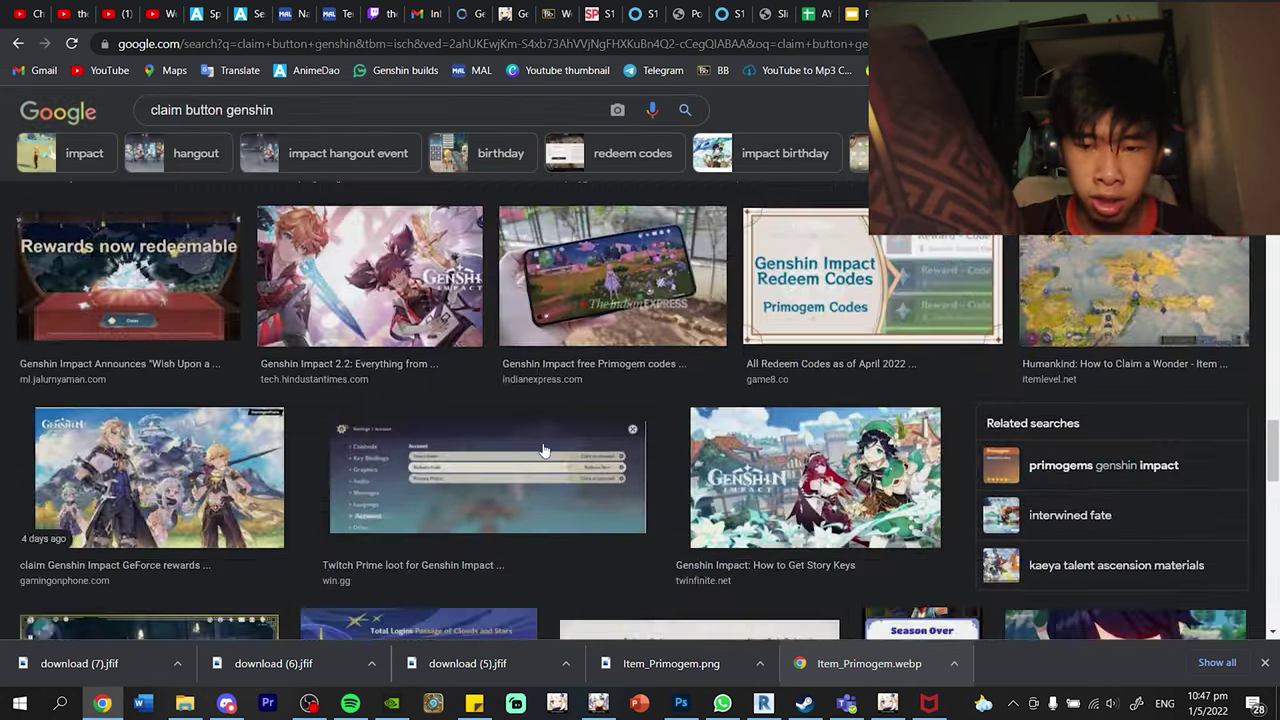
scroll(543, 450, "down", 15)
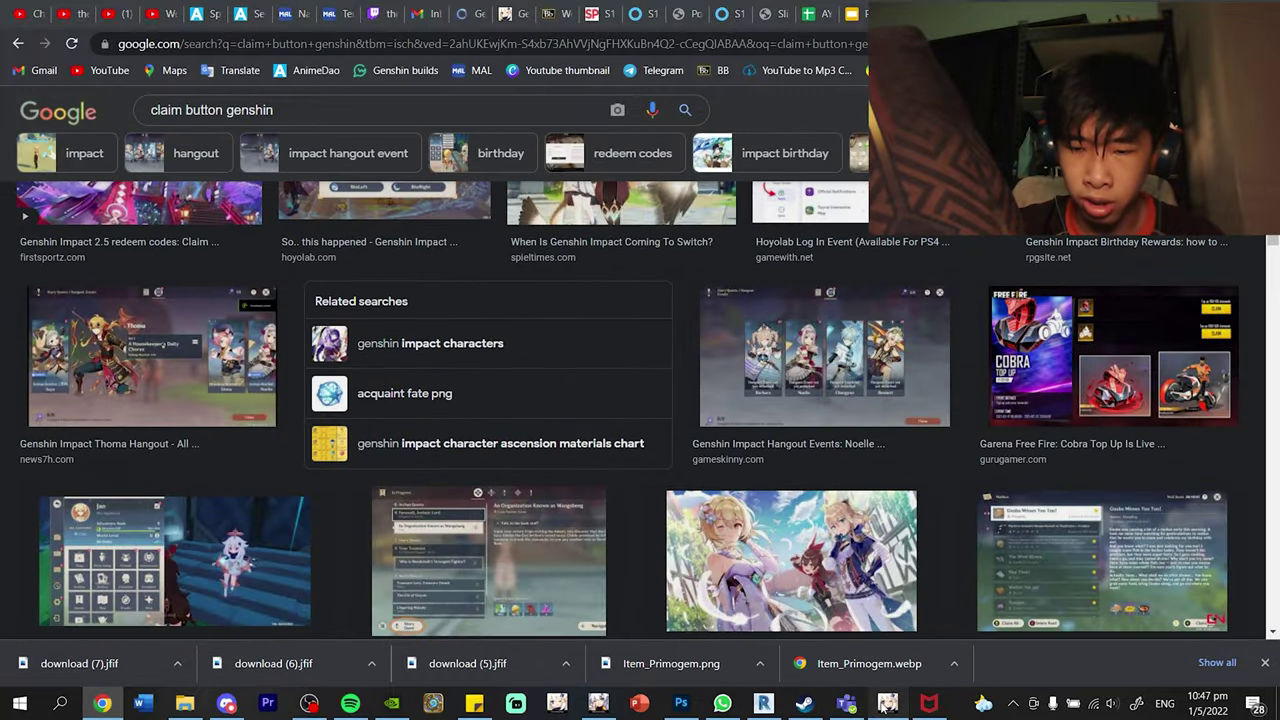
Step: Switch to Genshin Impact, check the quest categories and open the Story Quests page
left_click(886, 703)
key("Escape")
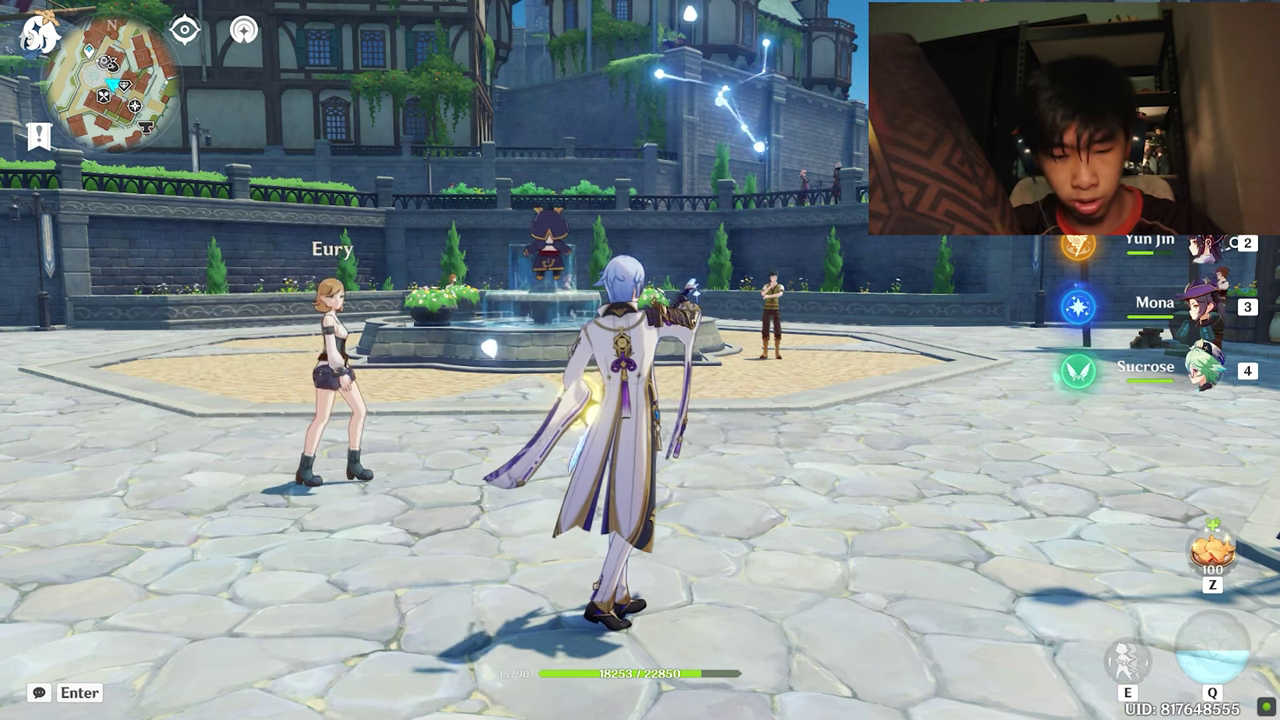
key("j")
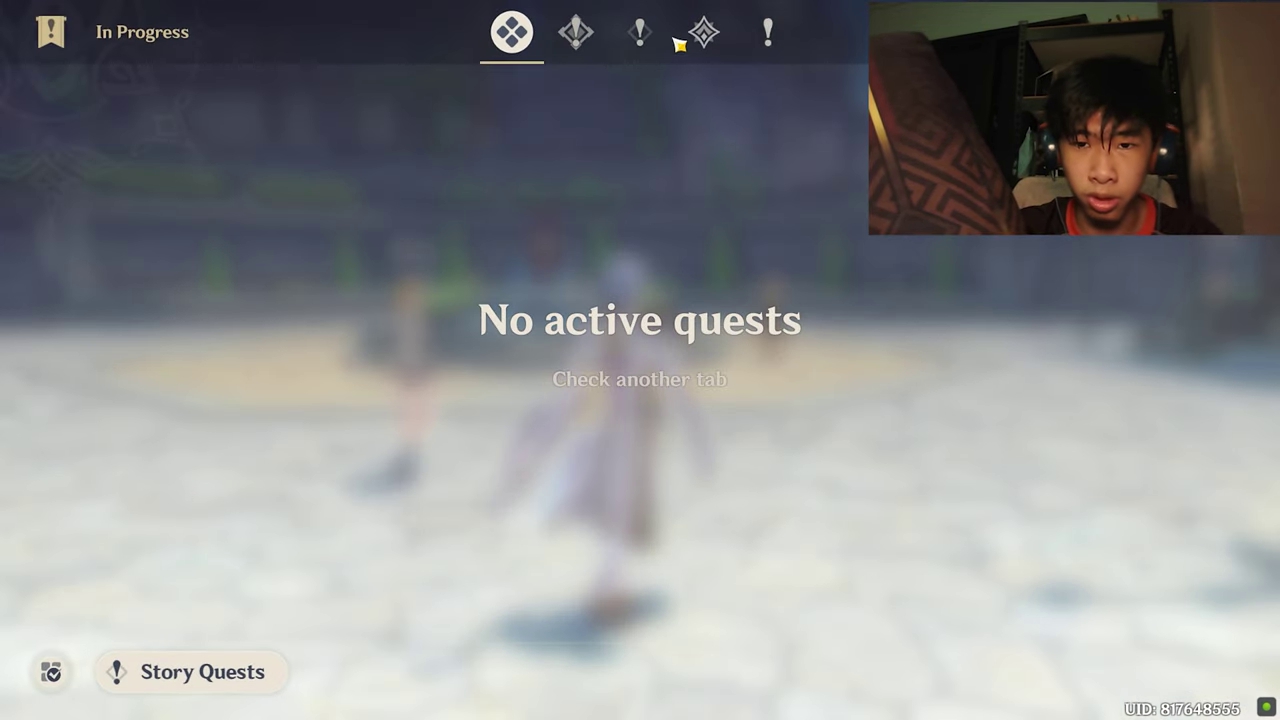
left_click(576, 32)
left_click(704, 34)
key("Escape")
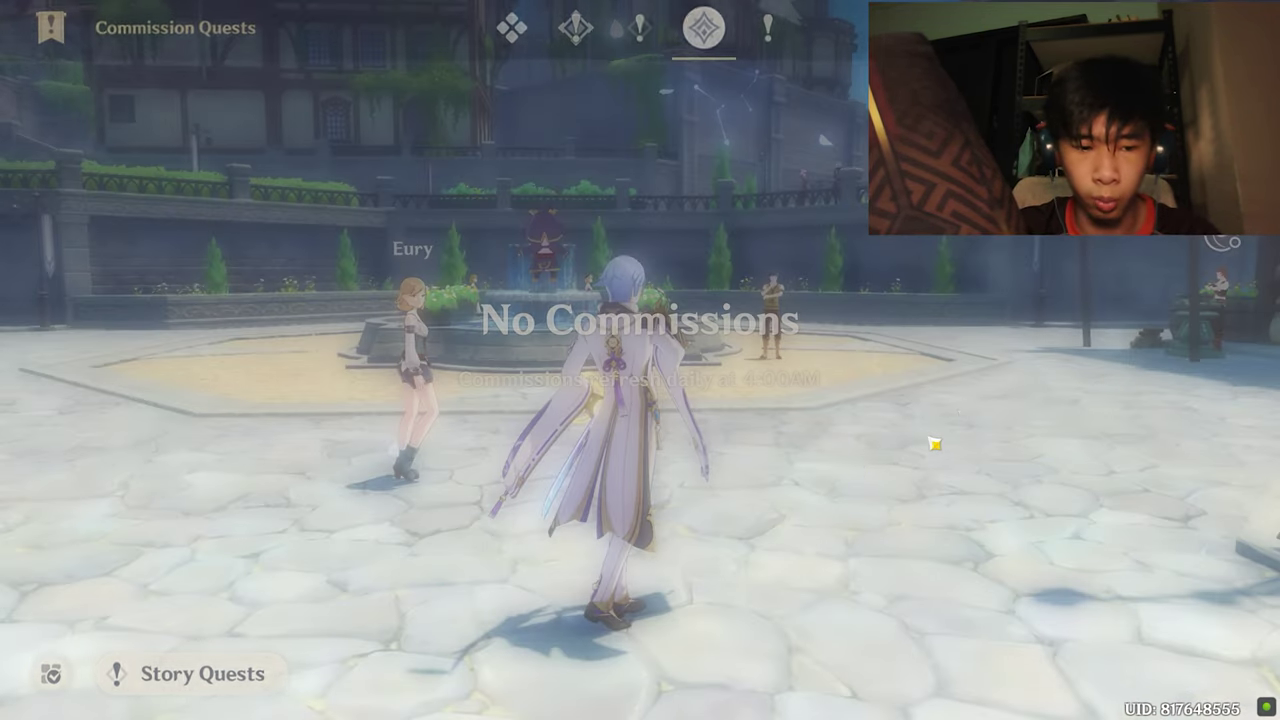
key("j")
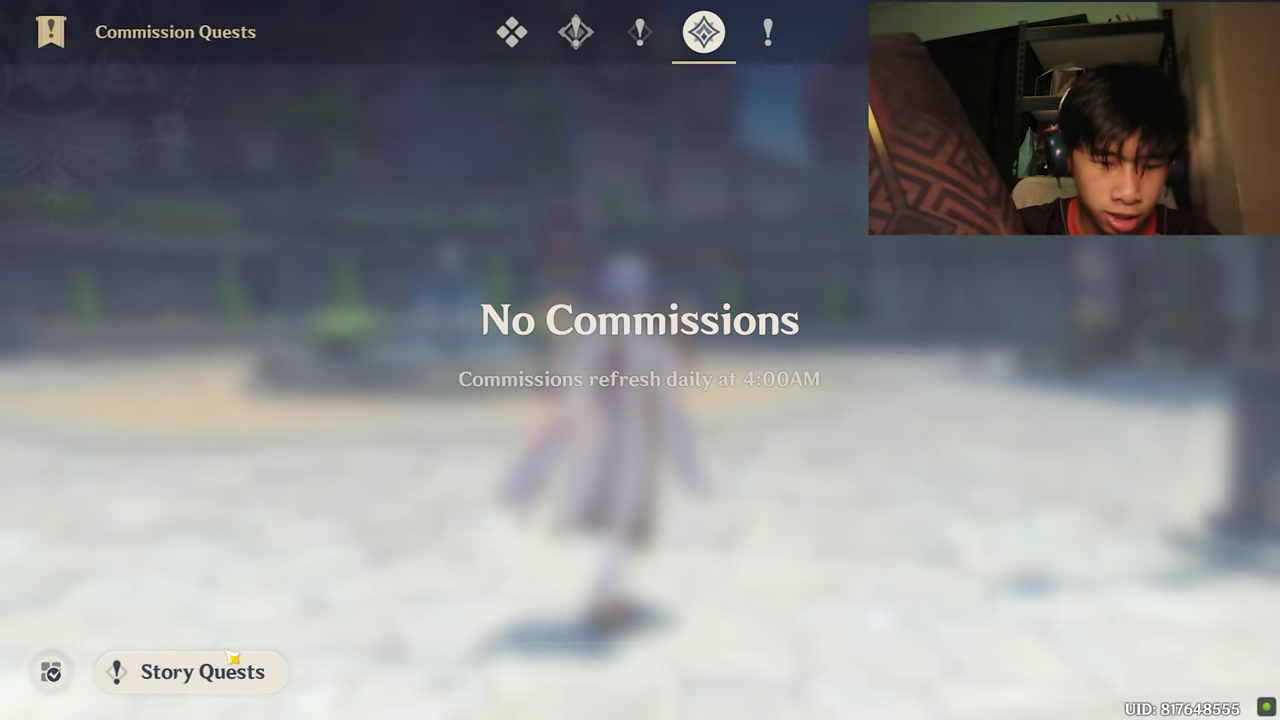
left_click(232, 660)
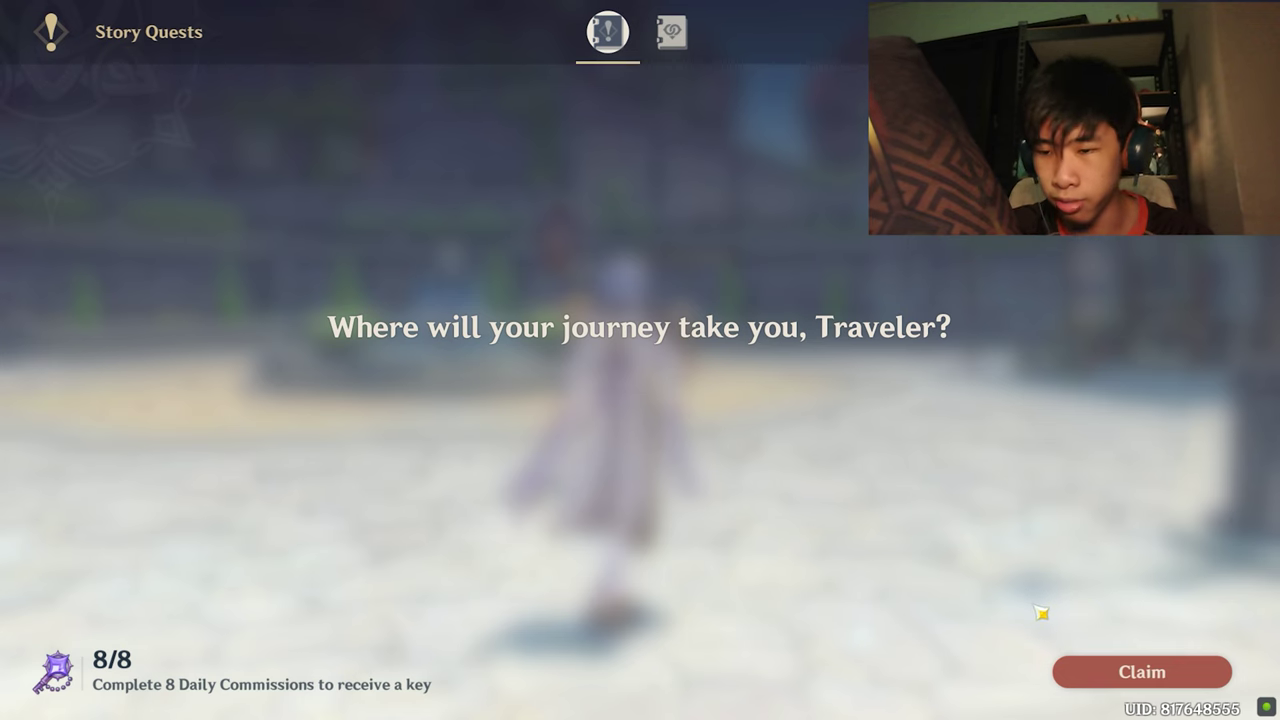
Step: Capture a snip of the red Claim button and save it to the Pictures folder
key("super+shift+s")
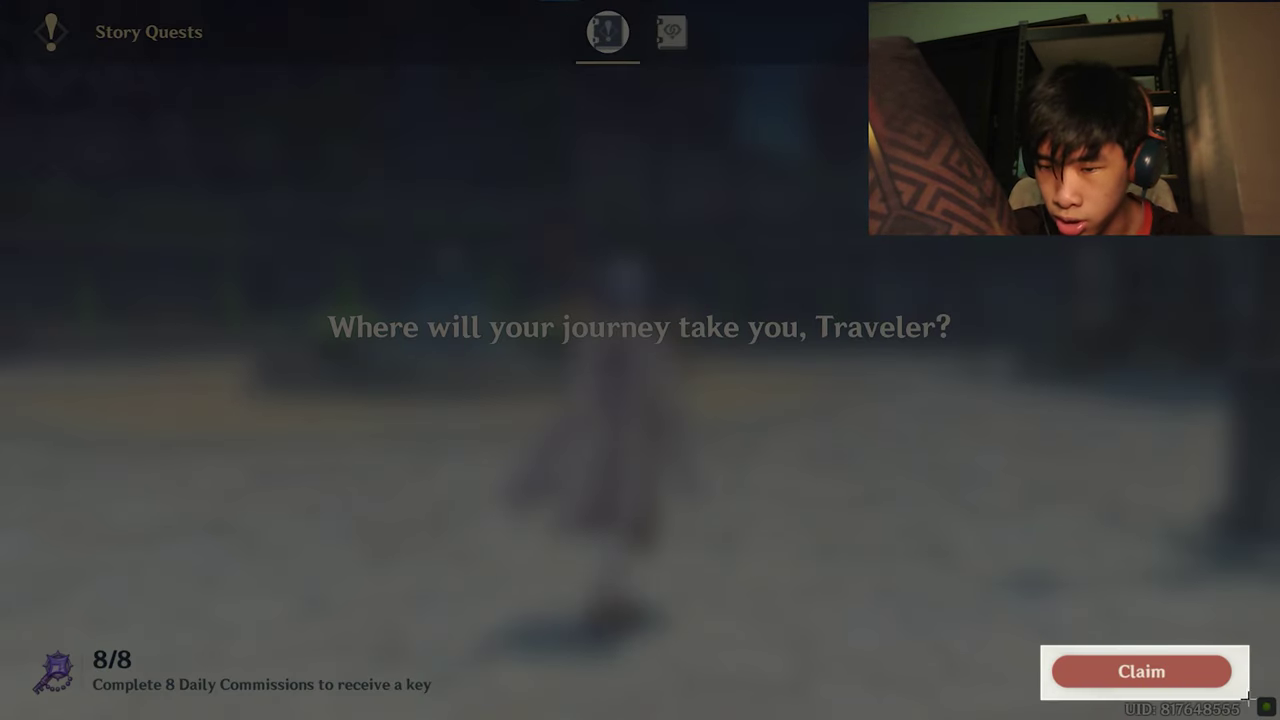
left_click_drag(1245, 695, 1245, 695)
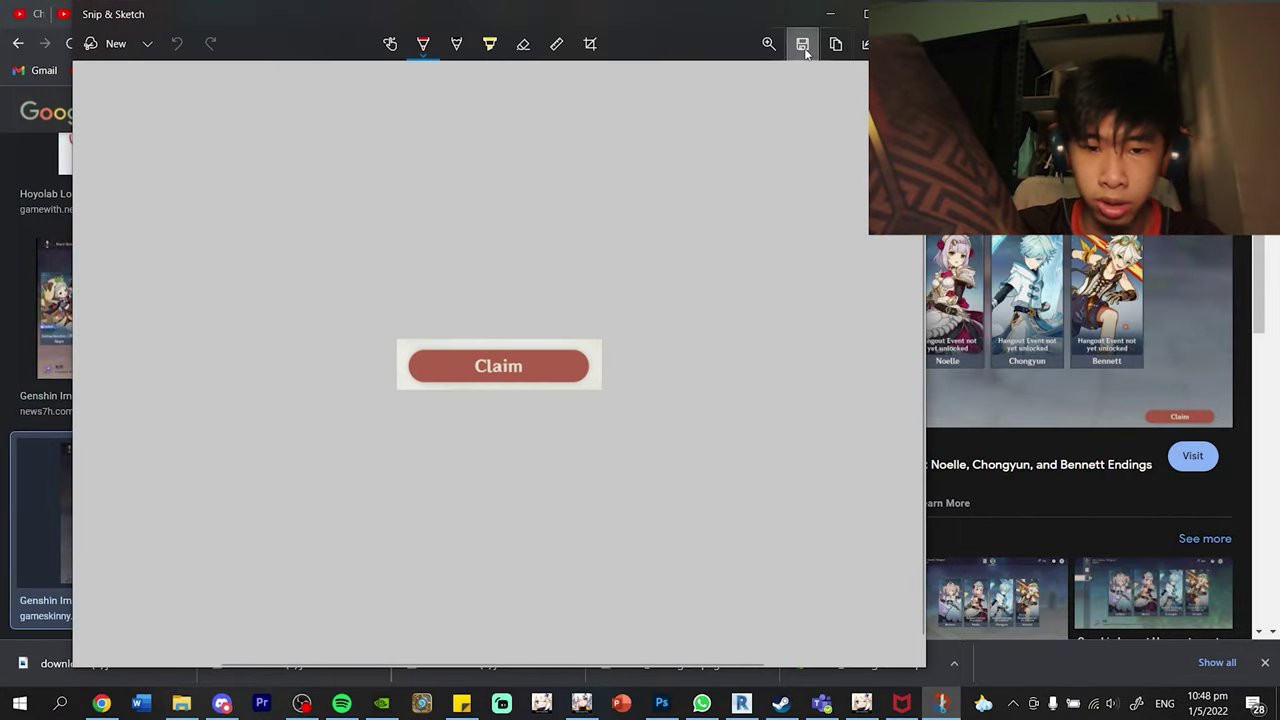
key("ctrl+s")
key("Return")
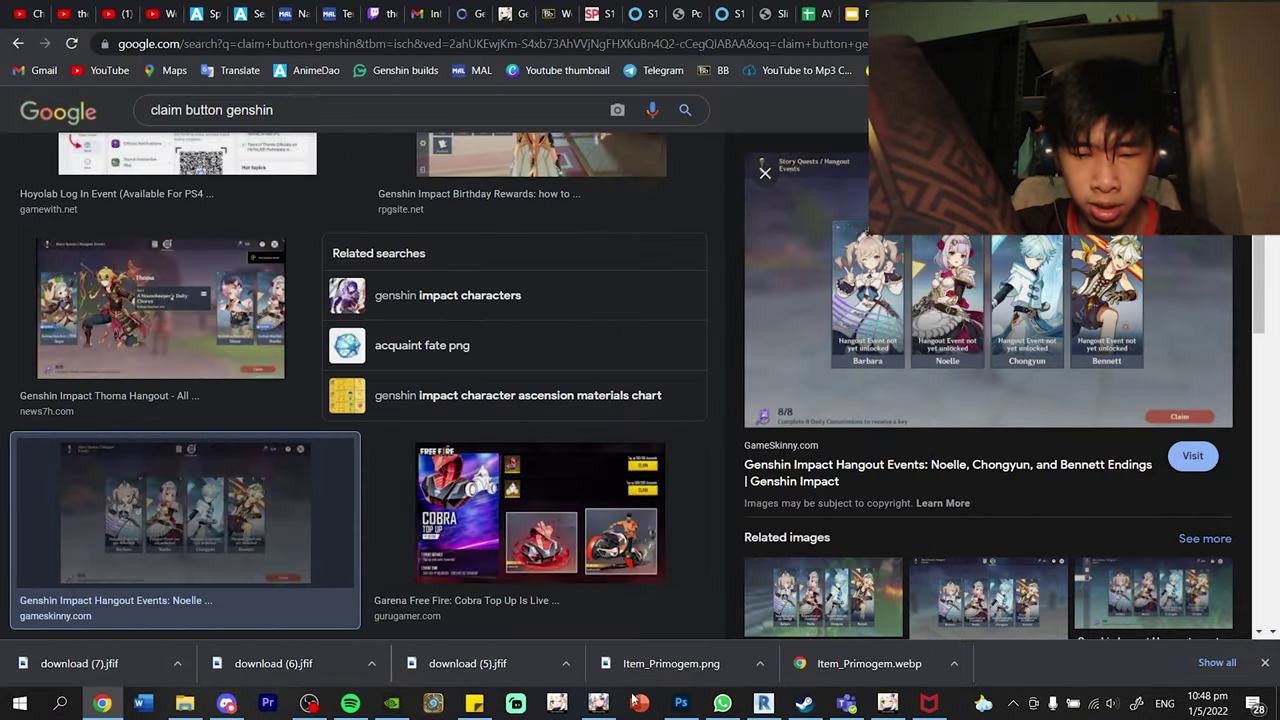
Step: Switch to Photoshop and place the Claim button screenshot from the Pictures folder below the Yelan card
left_click(661, 703)
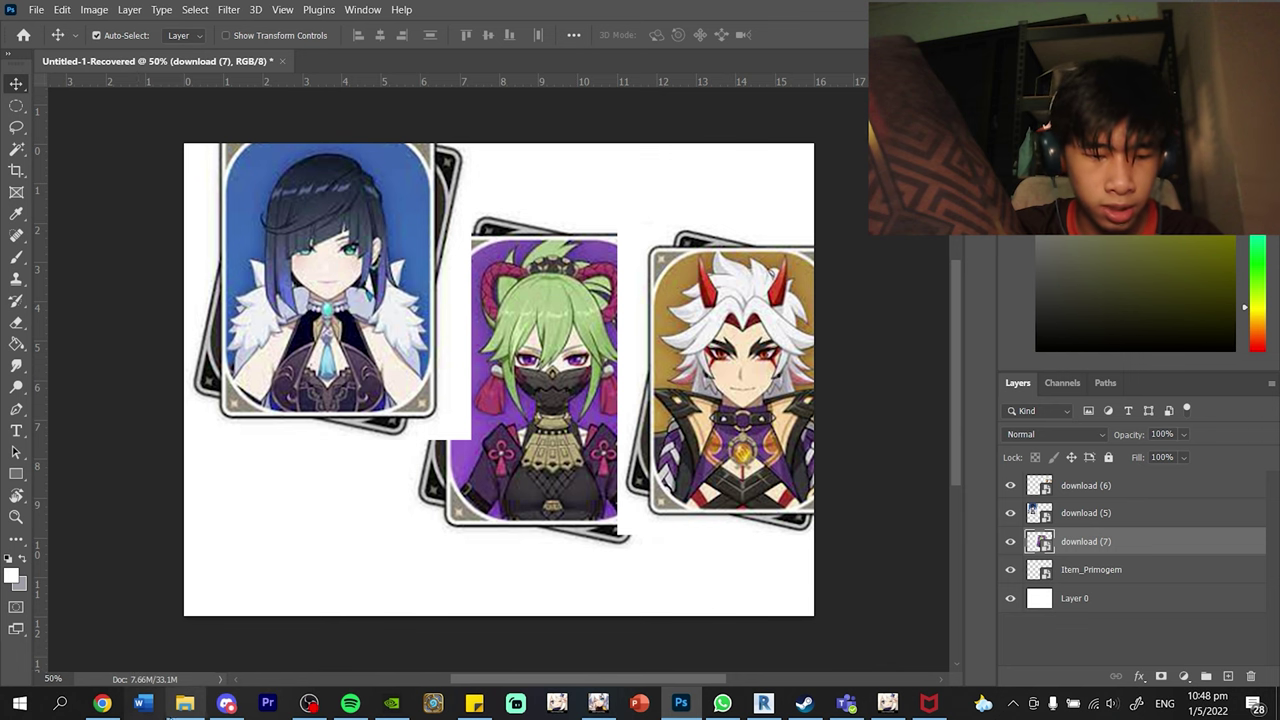
left_click(184, 703)
key("alt+Up")
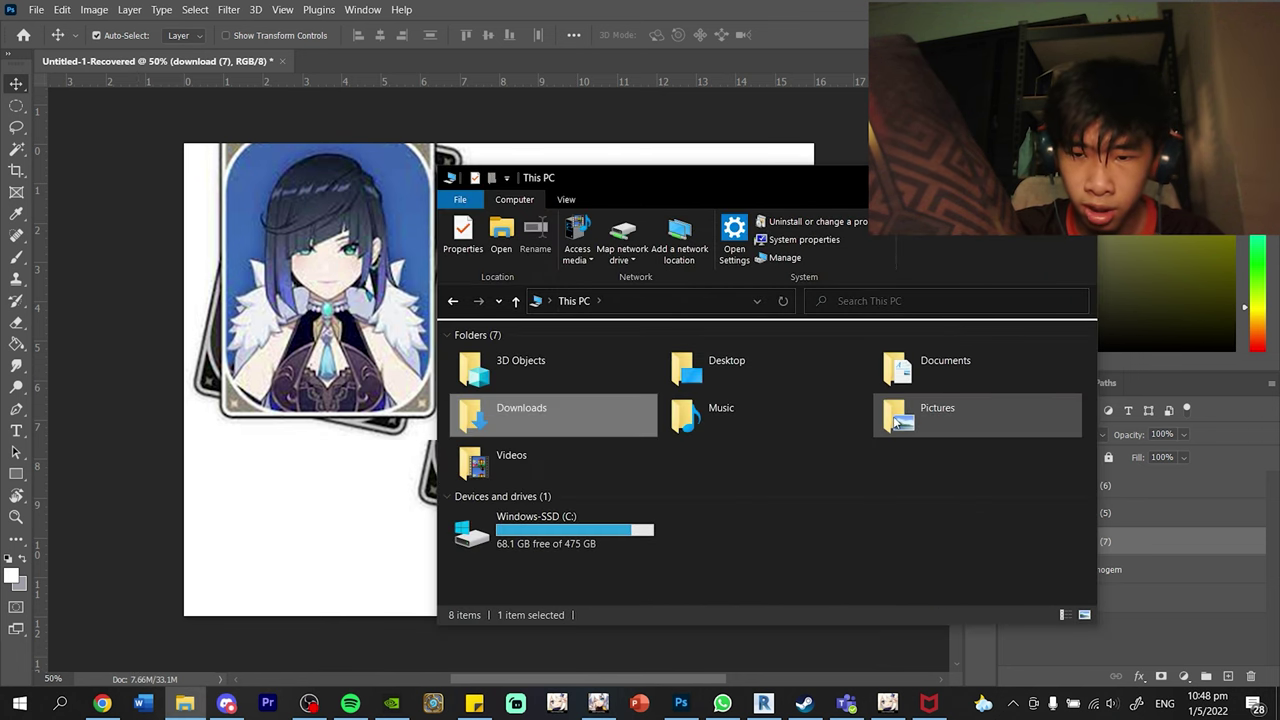
double_click(897, 423)
scroll(680, 440, "down", 15)
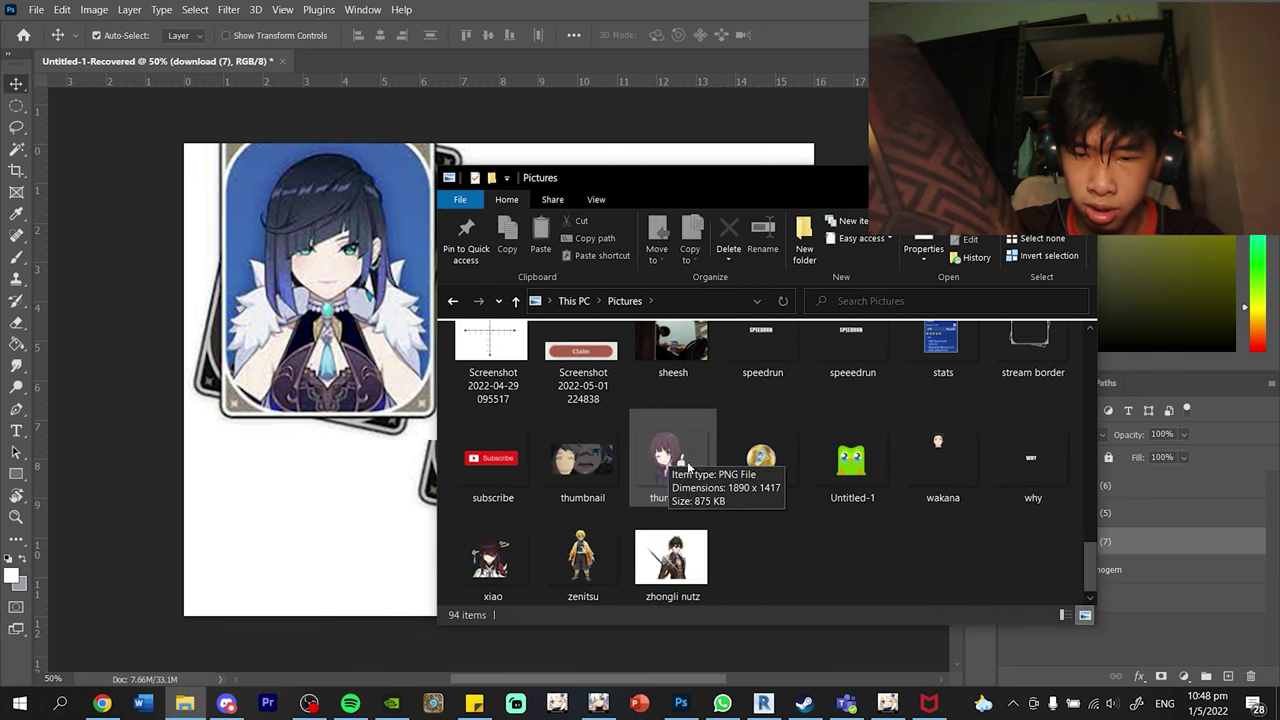
scroll(640, 440, "up", 1)
left_click_drag(583, 345, 618, 605)
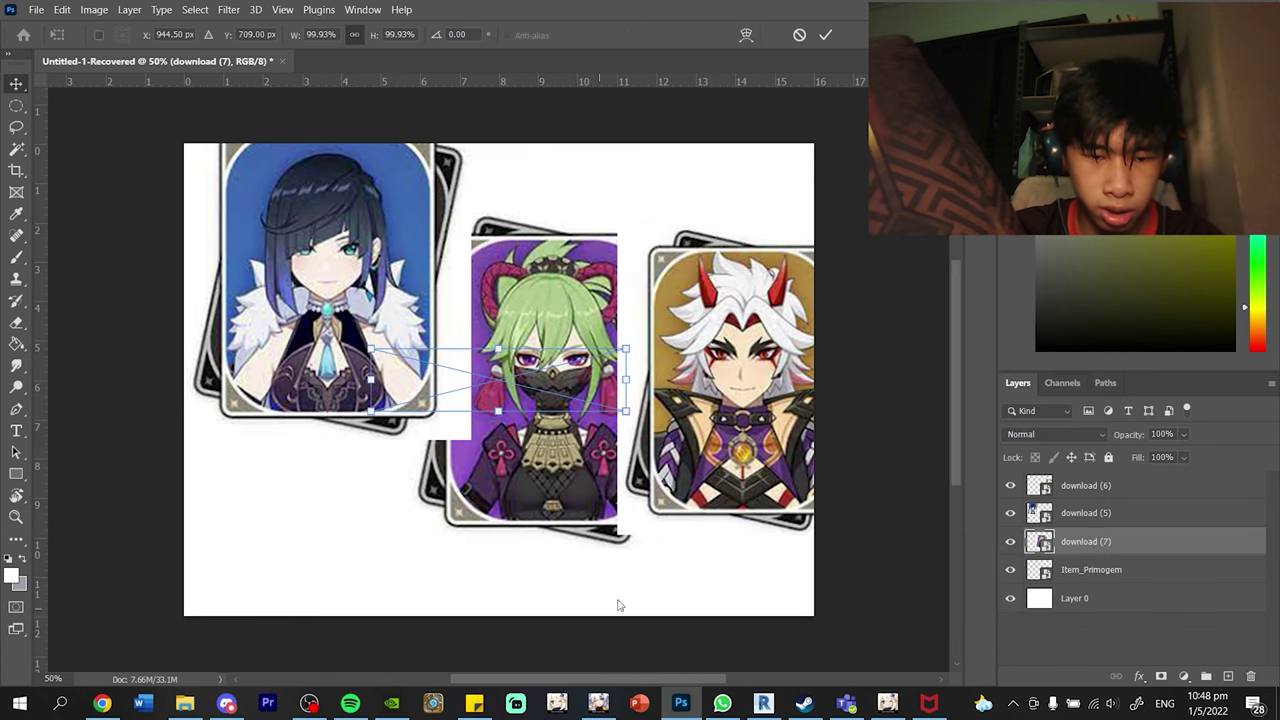
left_click_drag(560, 380, 367, 543)
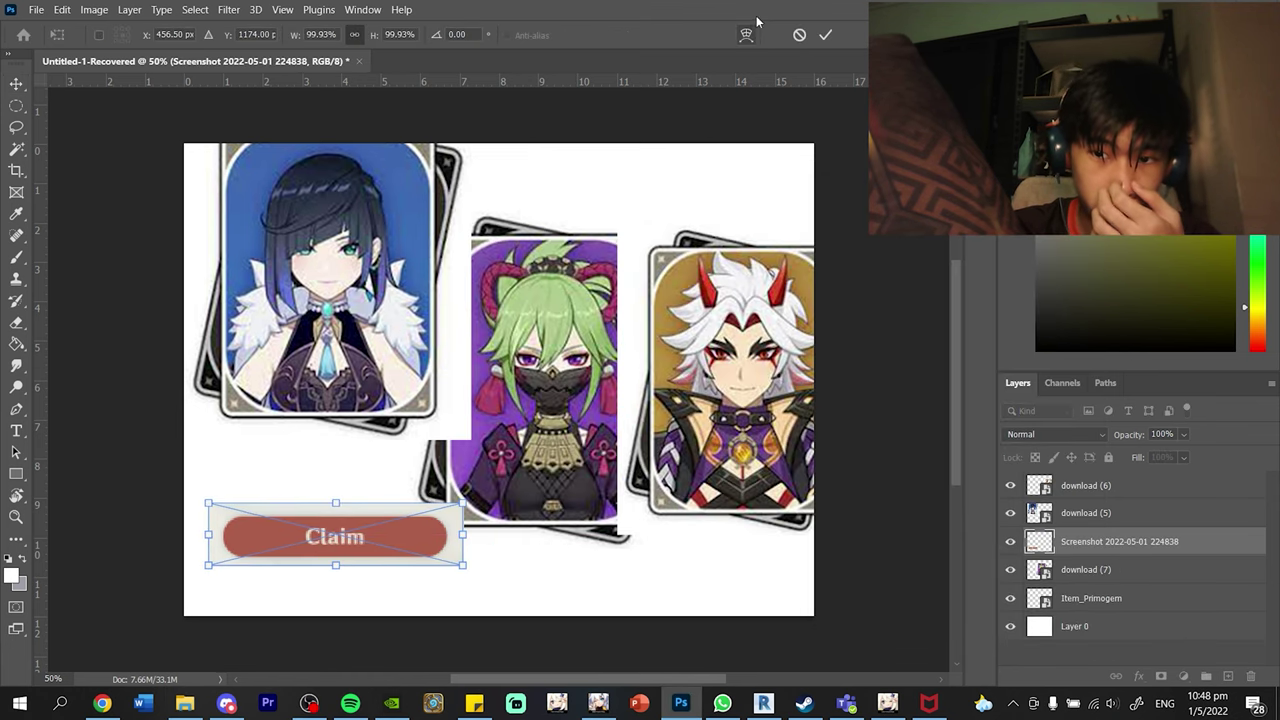
left_click(825, 36)
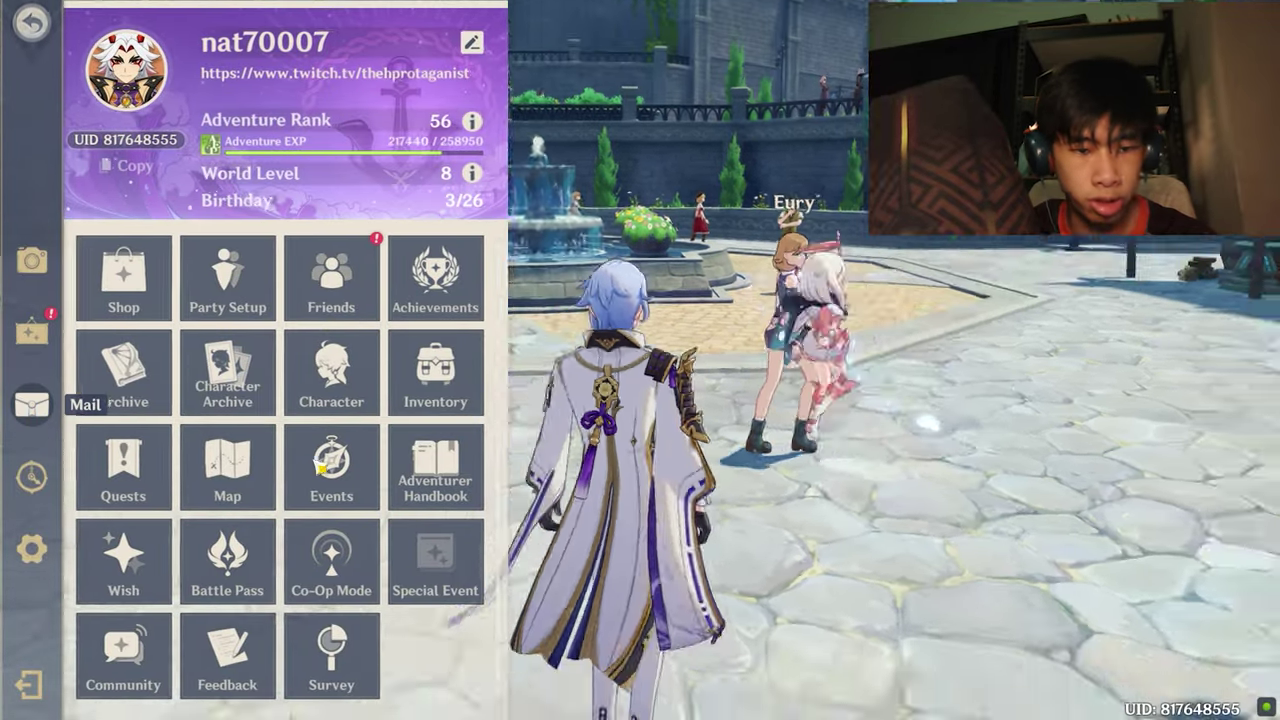
Step: Open the Genshin Impact mailbox and snip the "Journey With a Gentle Breeze" message area with its reward icons
left_click(31, 404)
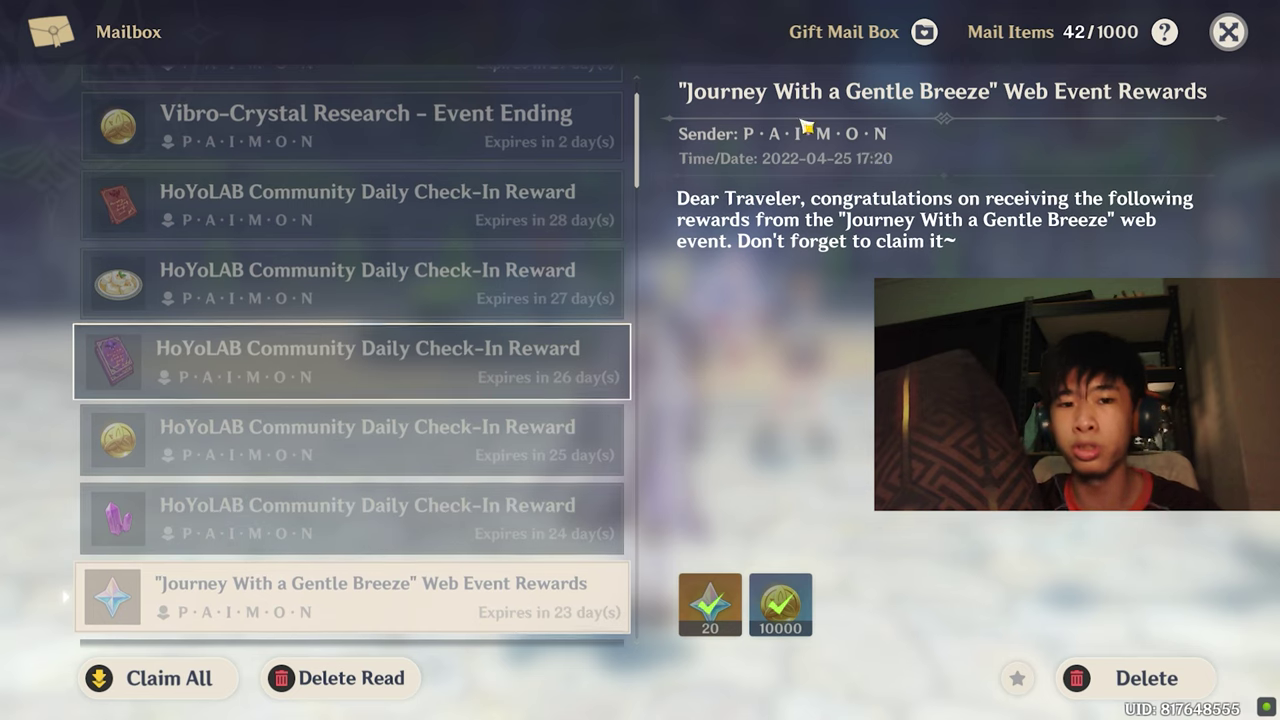
scroll(630, 320, "up", 2)
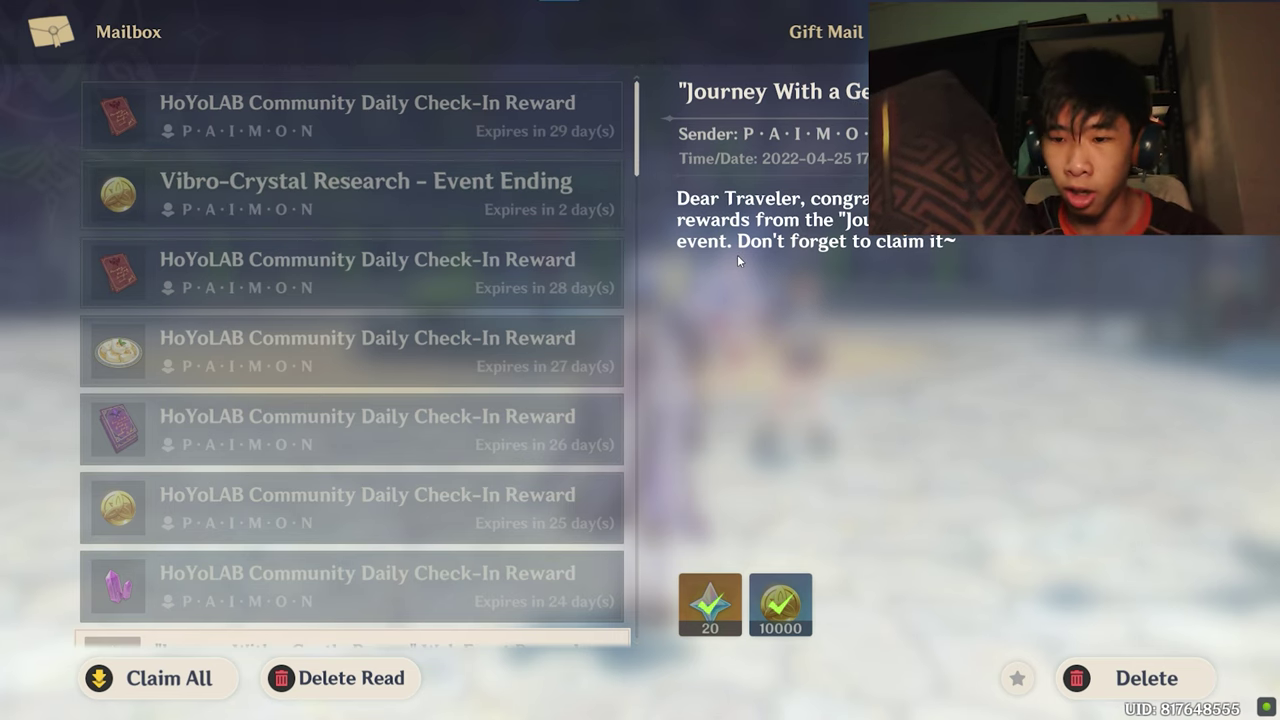
key("super+shift+s")
left_click_drag(662, 72, 1248, 716)
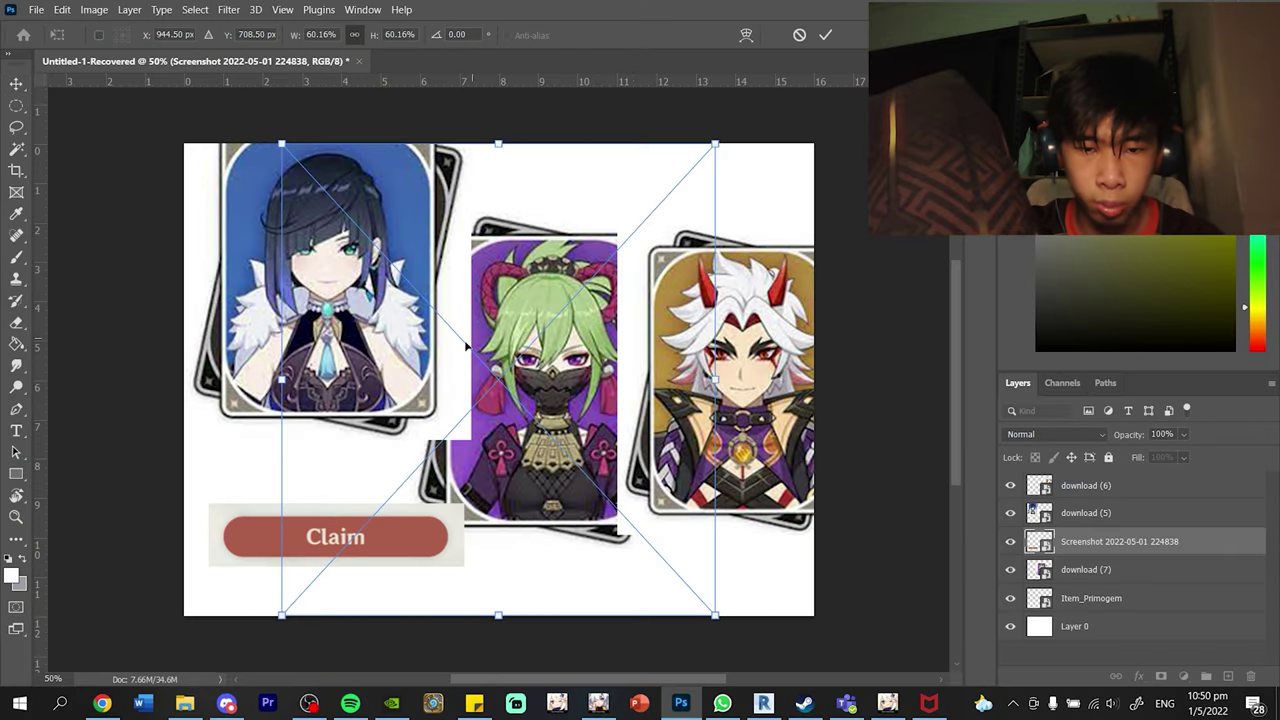
Step: Place the mailbox screenshot in the Photoshop design and align it with the canvas's right edge
left_click_drag(466, 345, 370, 348)
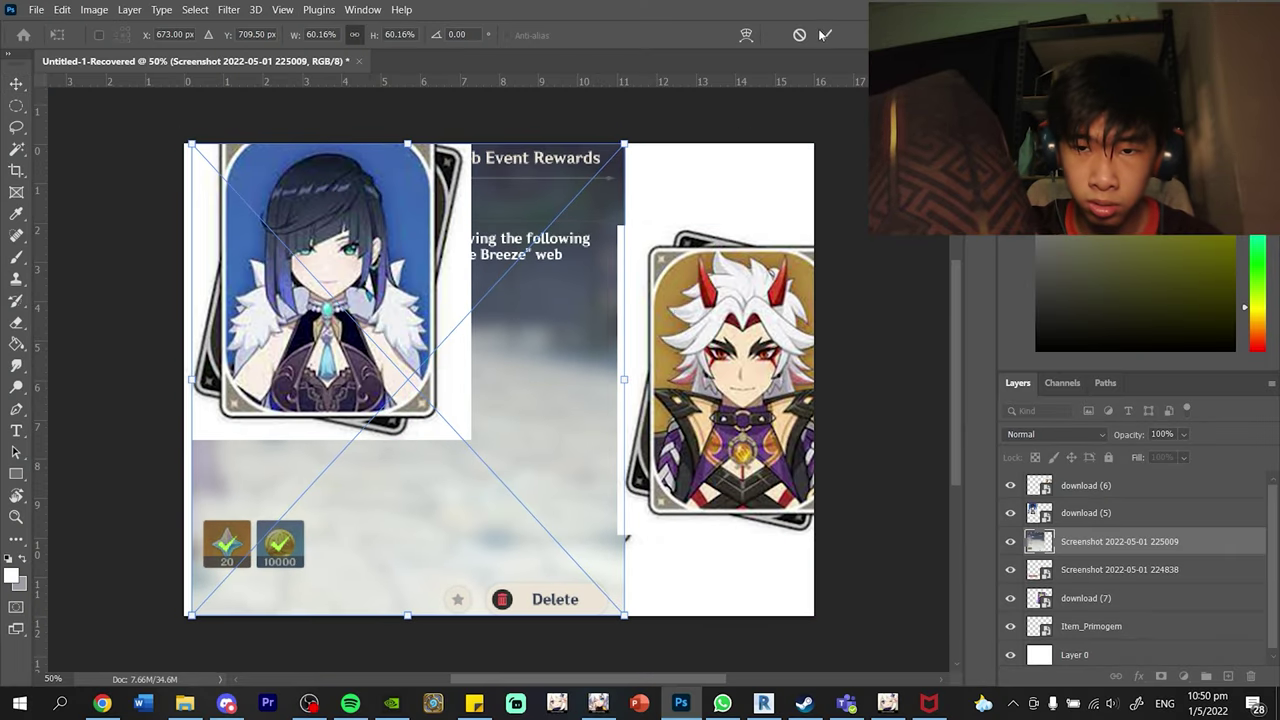
left_click(825, 36)
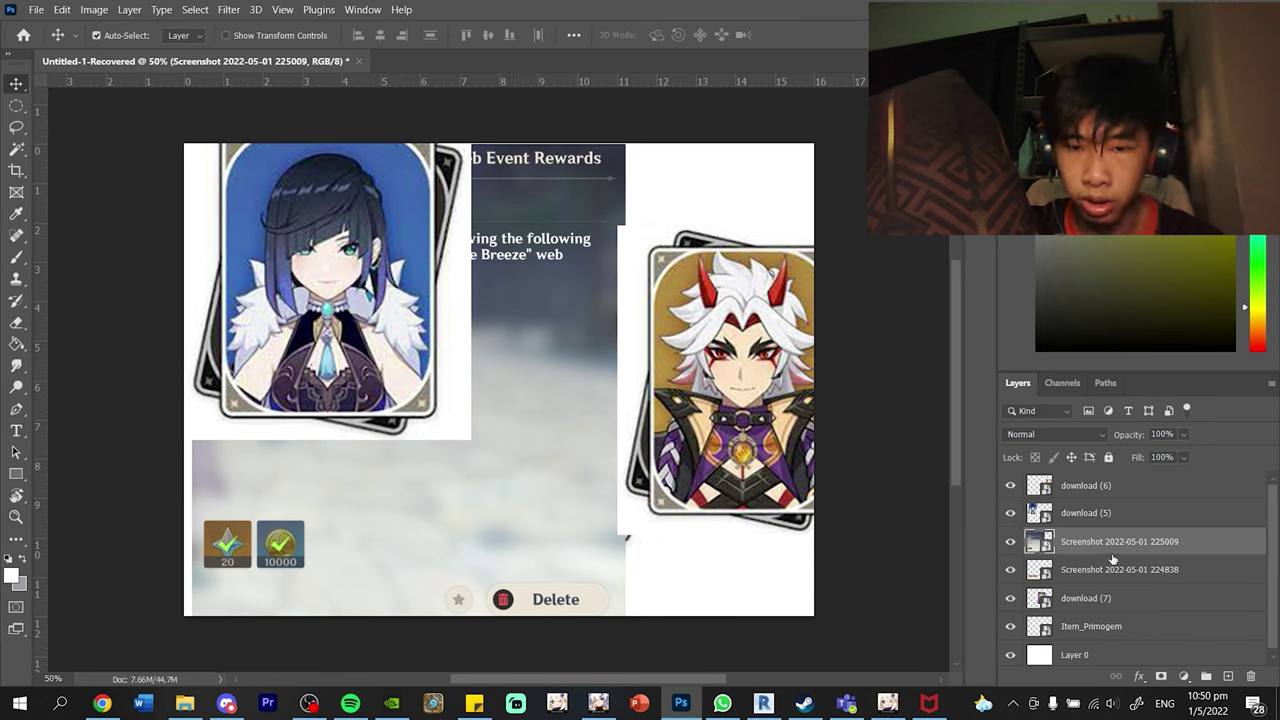
left_click_drag(576, 425, 750, 425)
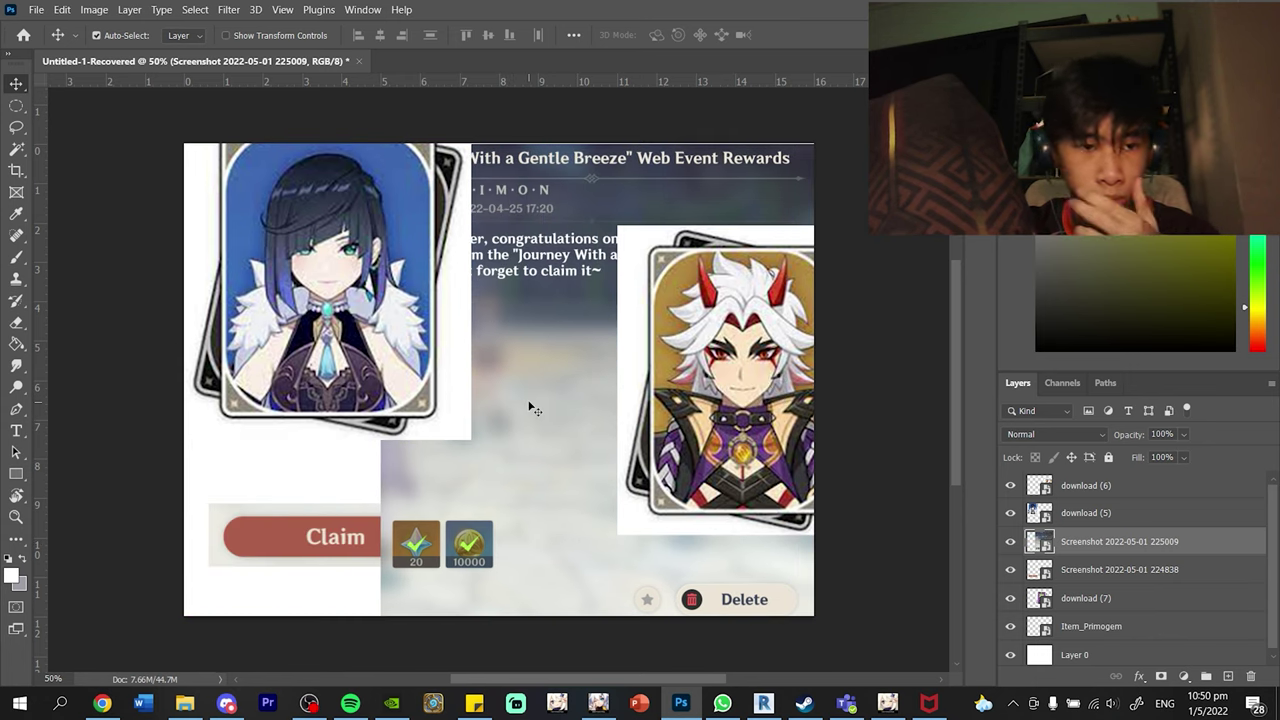
mouse_move(590, 289)
left_mouse_down()
mouse_move(592, 268)
mouse_move(590, 289)
left_mouse_up()
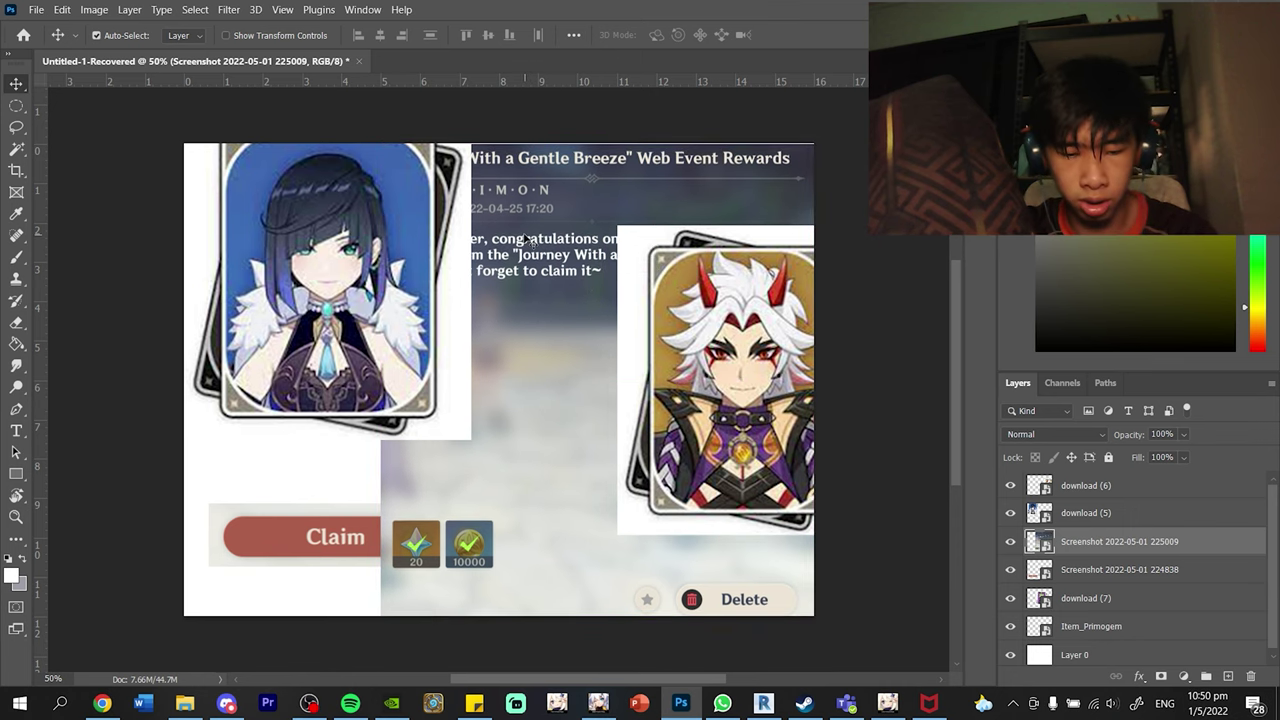
Step: Enlarge the mailbox screenshot to span the full canvas width and shift it down to cover the whole background
key("ctrl+t")
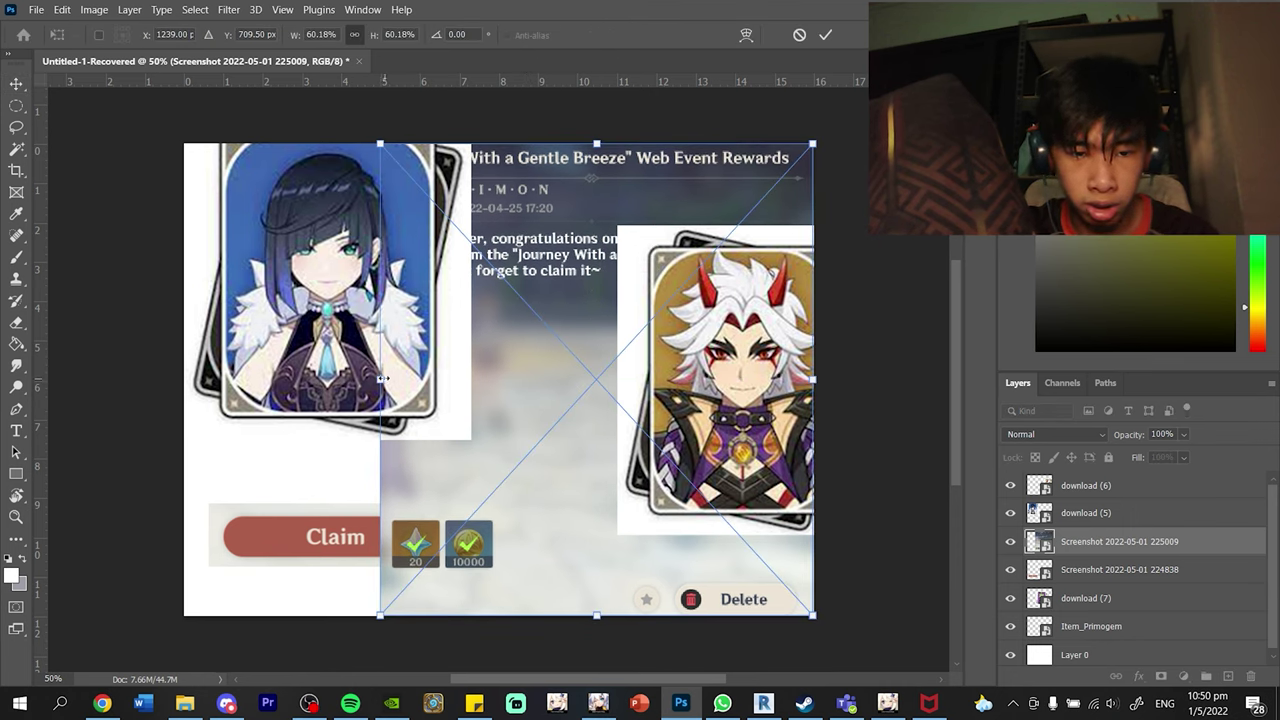
left_click_drag(380, 379, 184, 379)
left_click_drag(508, 279, 497, 366)
left_click(825, 35)
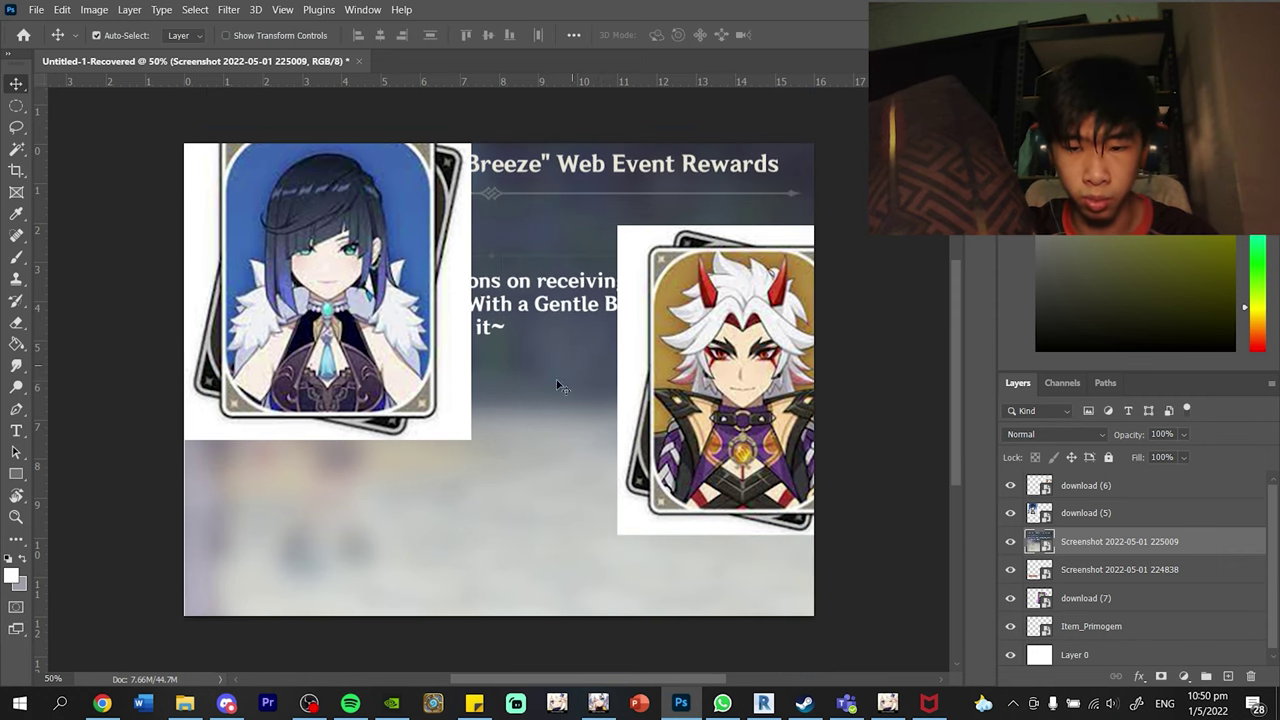
Step: Move the mailbox screenshot layer directly above Layer 0 and shift the Yelan card toward the middle of the canvas
left_click_drag(1150, 567, 1140, 640)
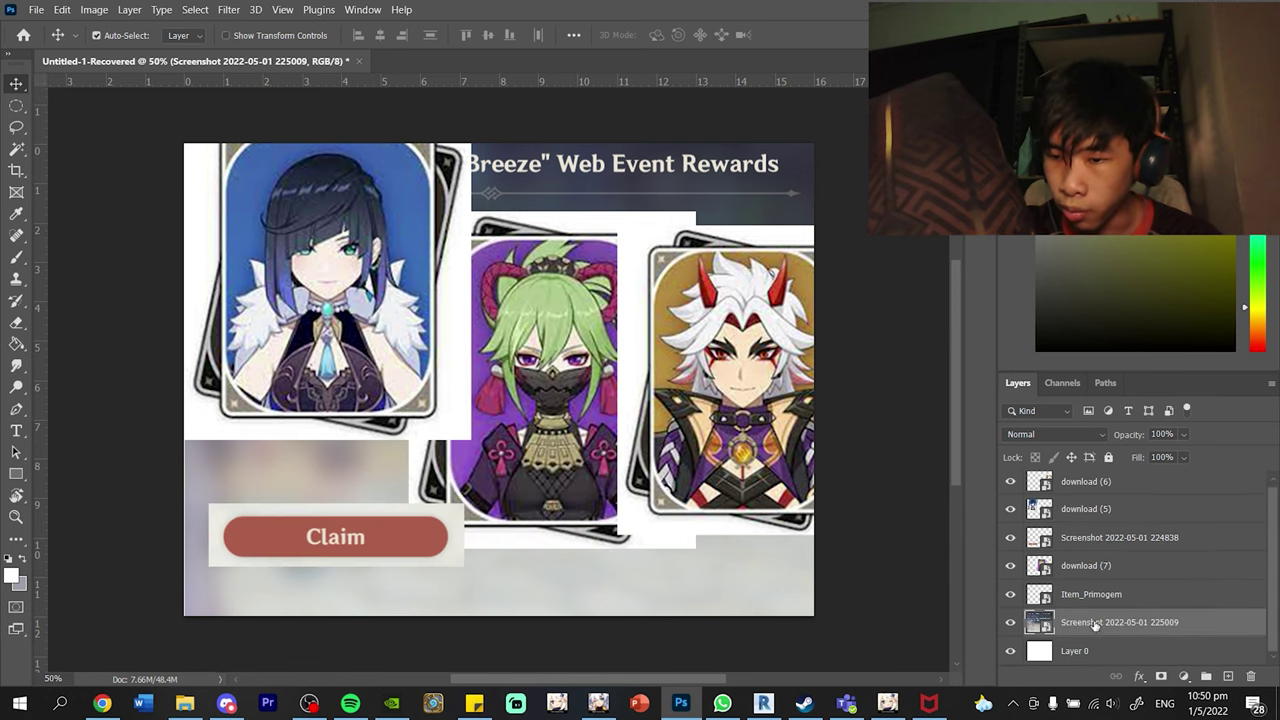
scroll(1126, 555, "up", 1)
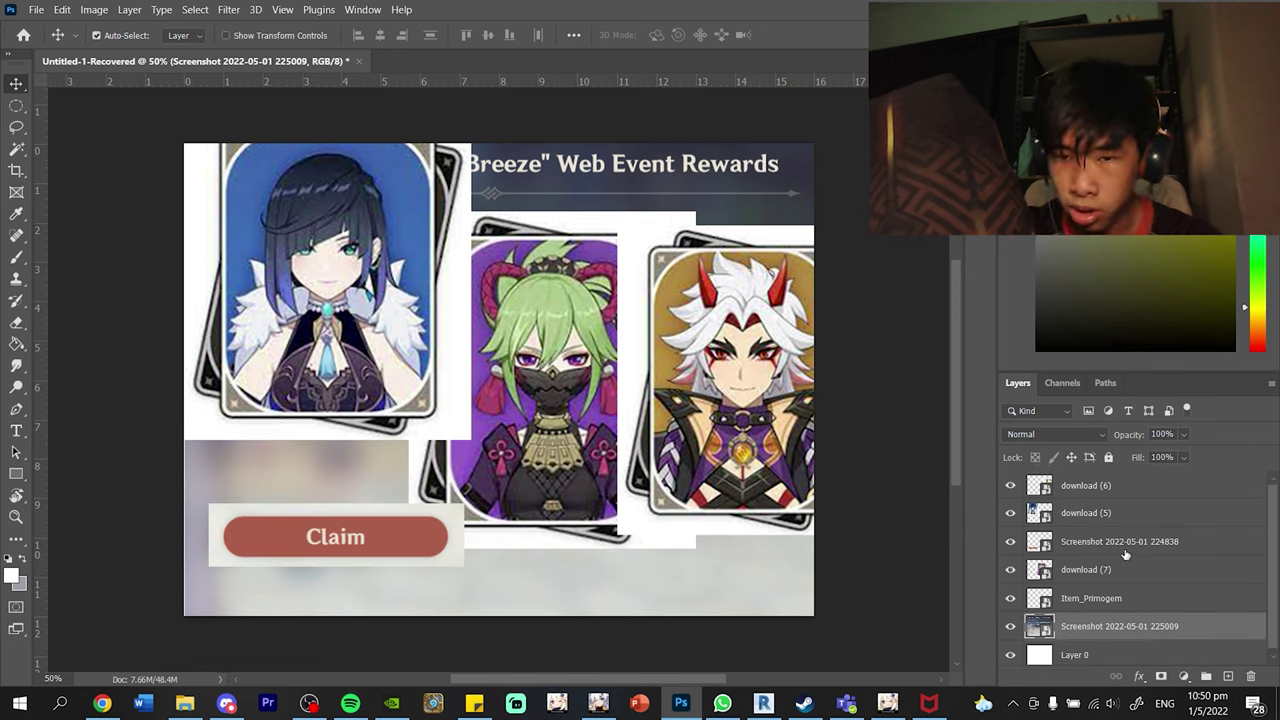
left_click(470, 325)
left_click_drag(317, 290, 423, 376)
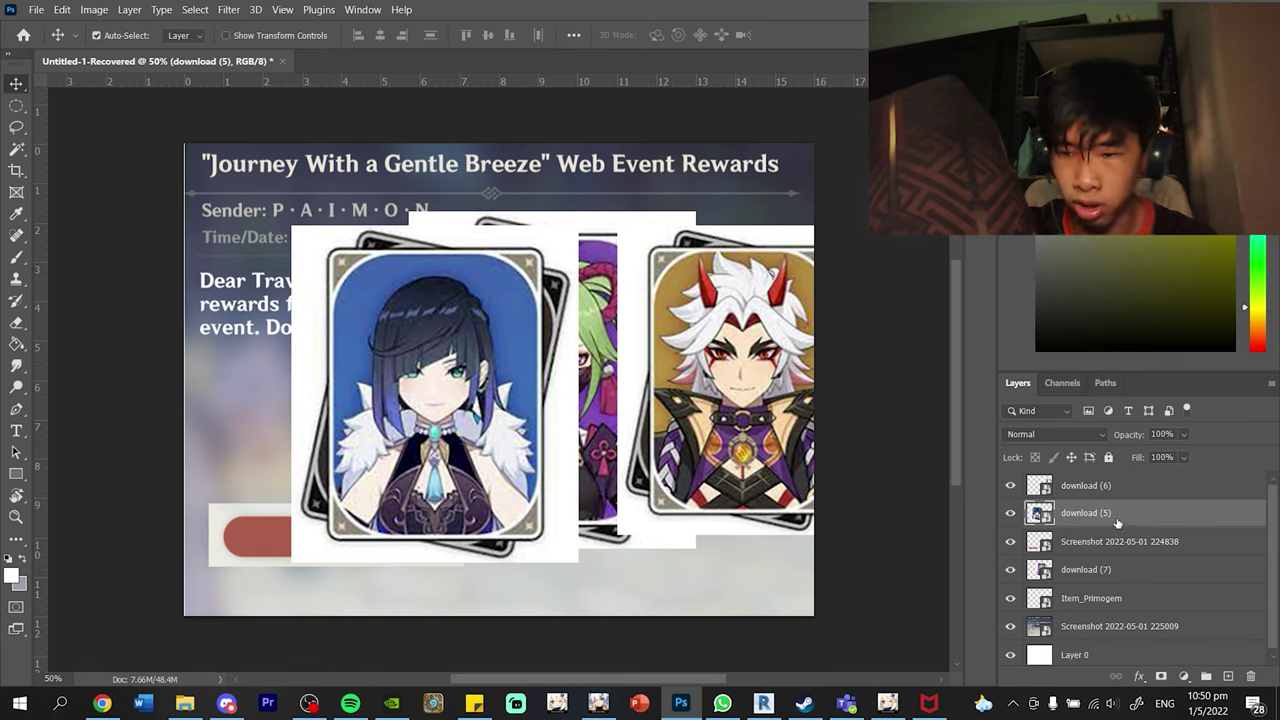
Step: Rasterize the Yelan card layer and delete its white background with the Magic Wand, leaving nothing selected
right_click(1117, 522)
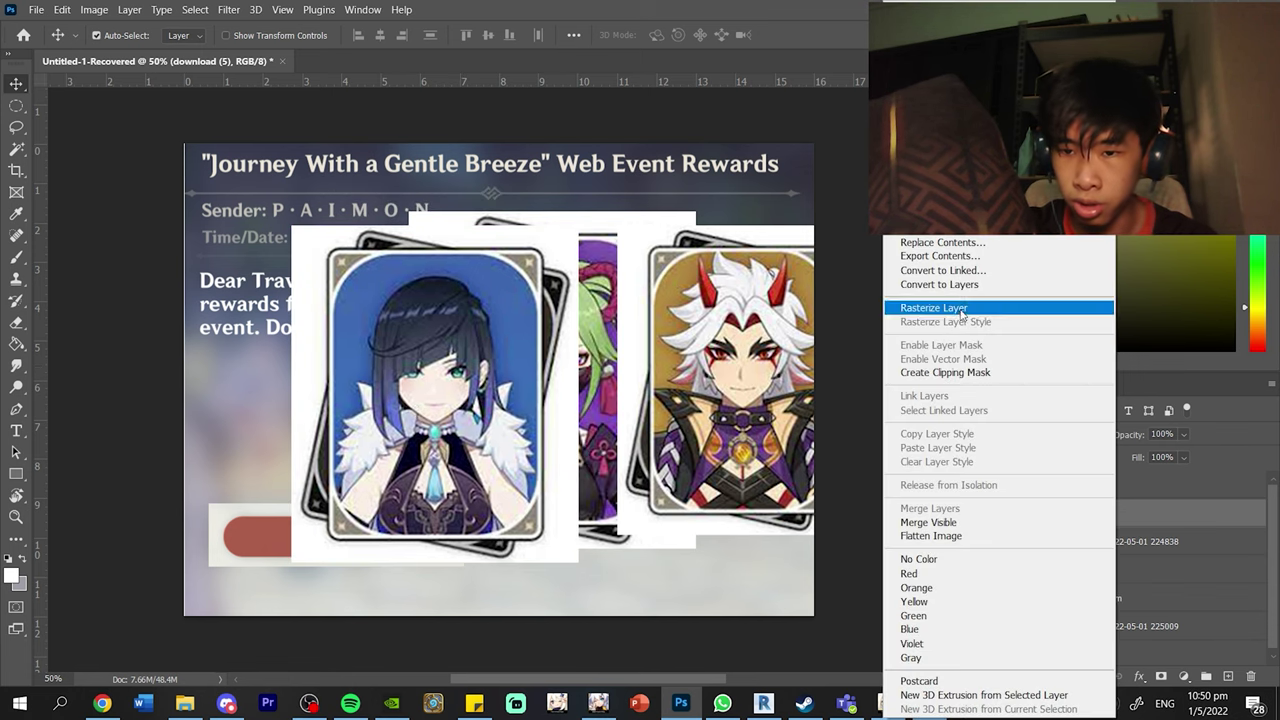
left_click(933, 308)
left_click(17, 150)
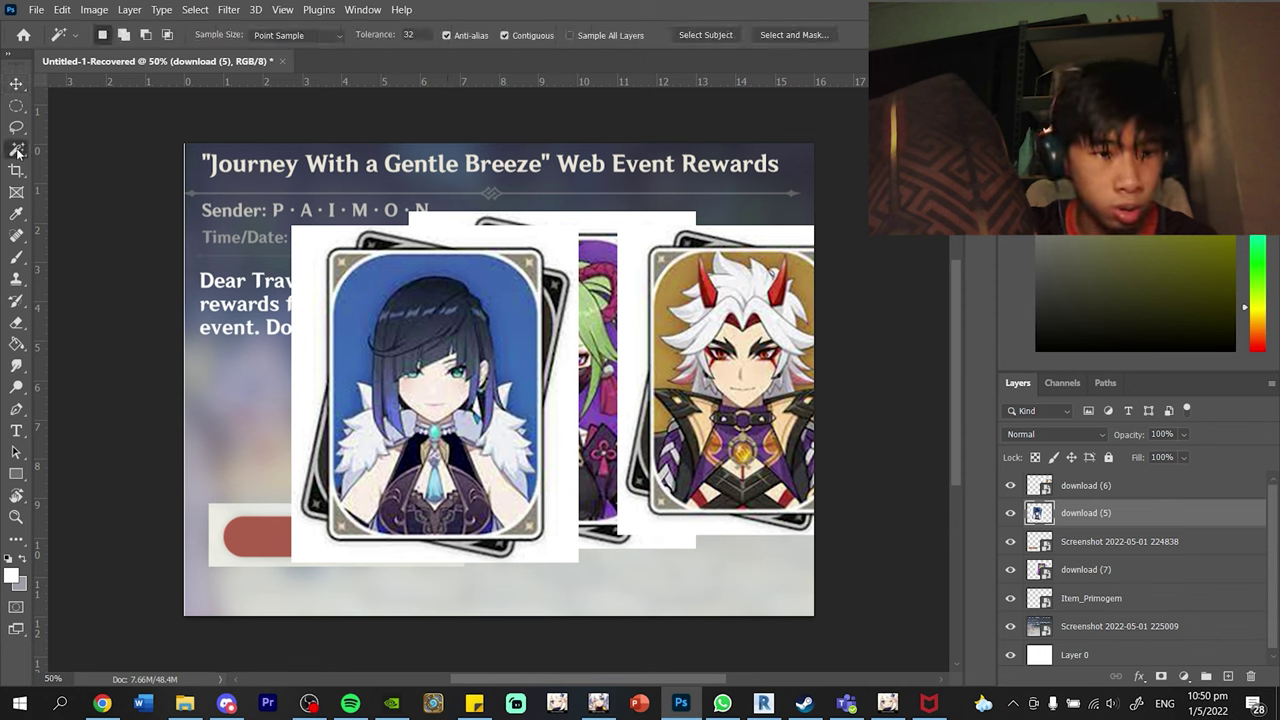
left_click(319, 327)
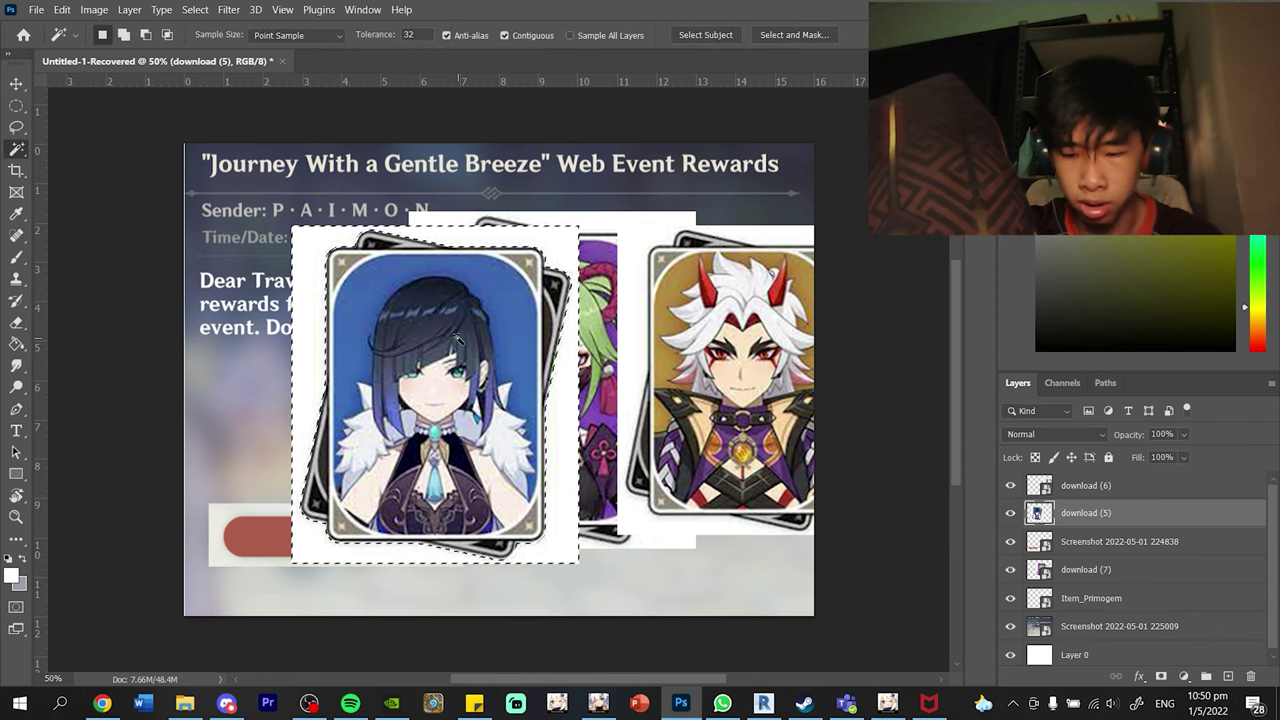
key("Delete")
key("ctrl+d")
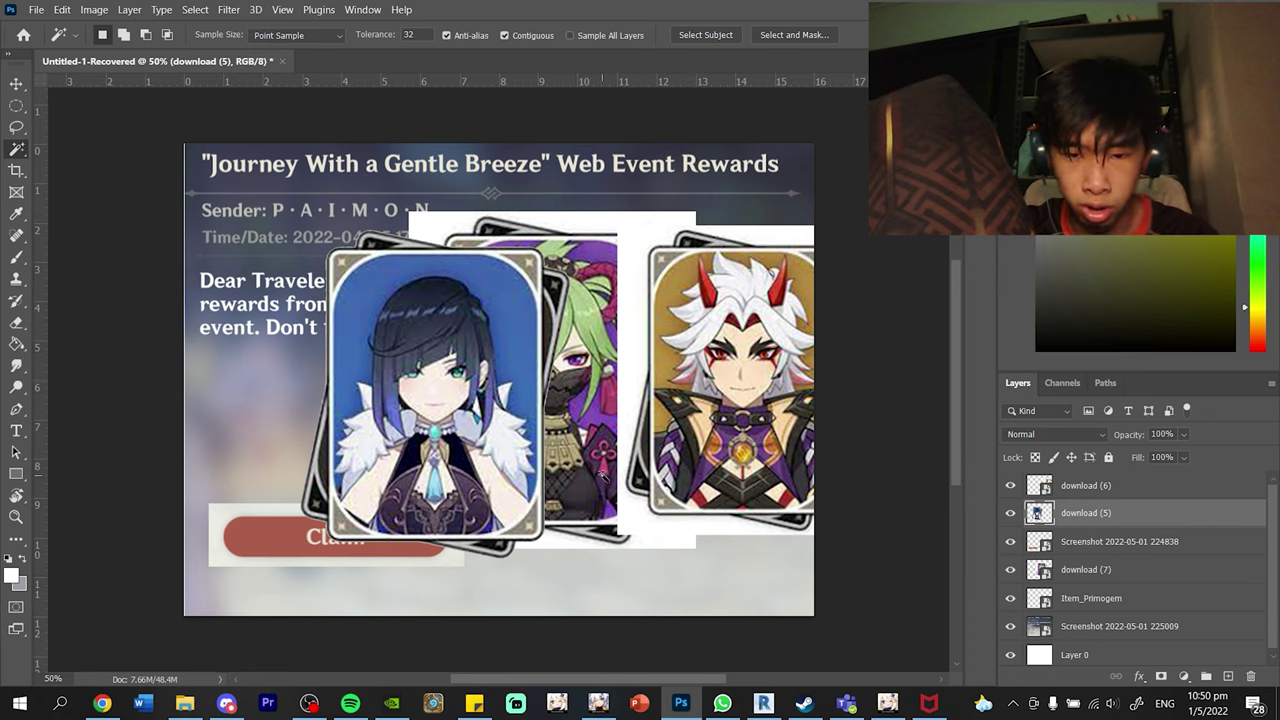
Step: Scale the green-haired character's card down to about 1.77 × 2.16 cm and place it in the canvas's lower-right area
left_click(1066, 545)
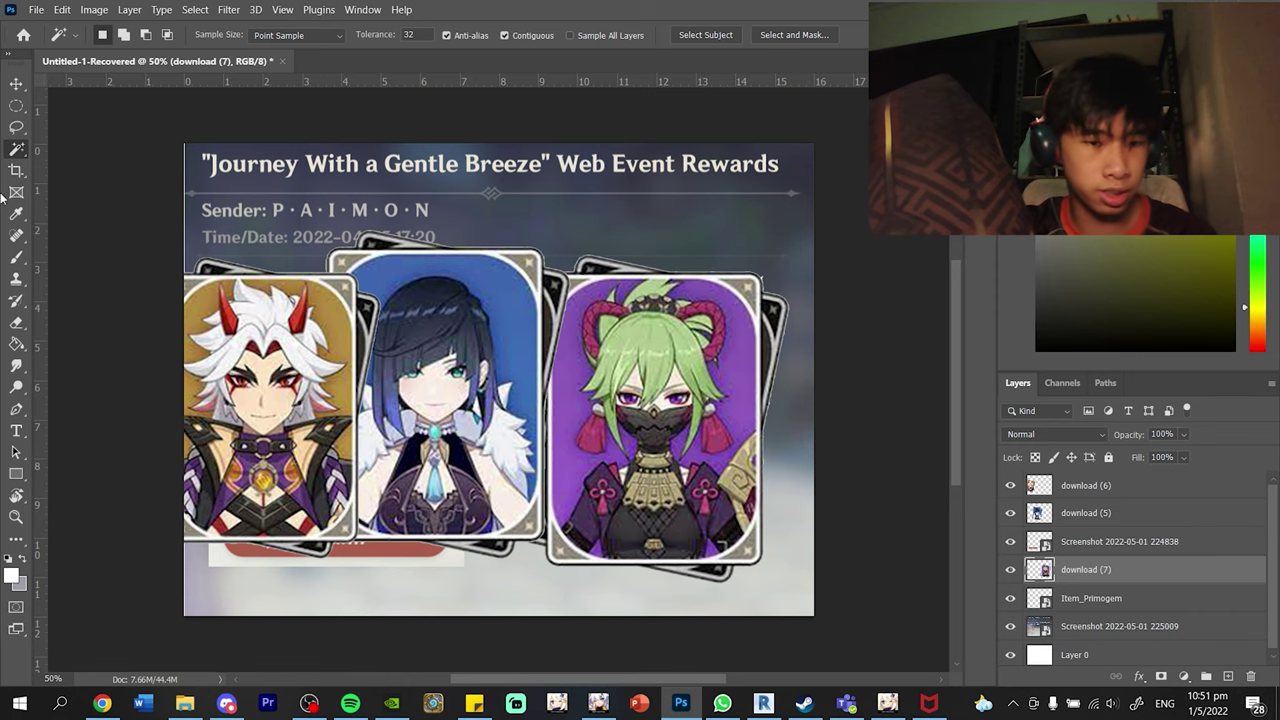
left_click(16, 83)
mouse_move(686, 457)
left_mouse_down()
mouse_move(724, 379)
mouse_move(700, 437)
left_mouse_up()
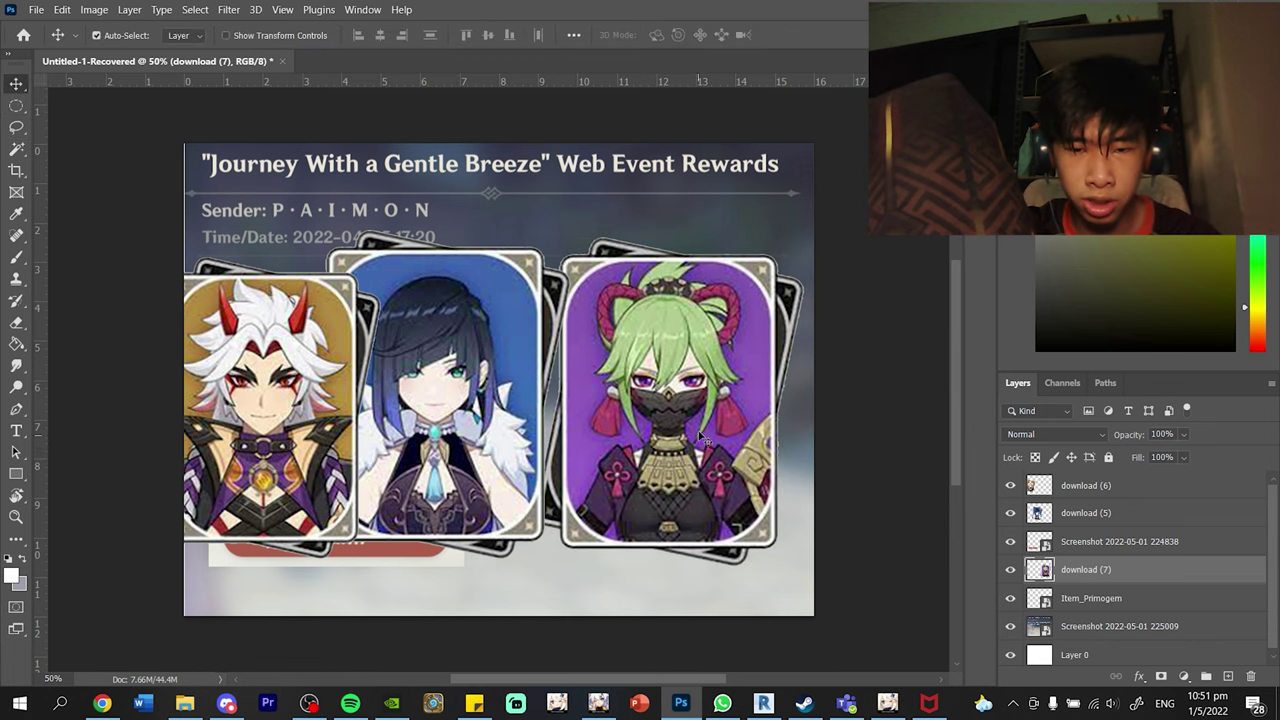
key("ctrl+t")
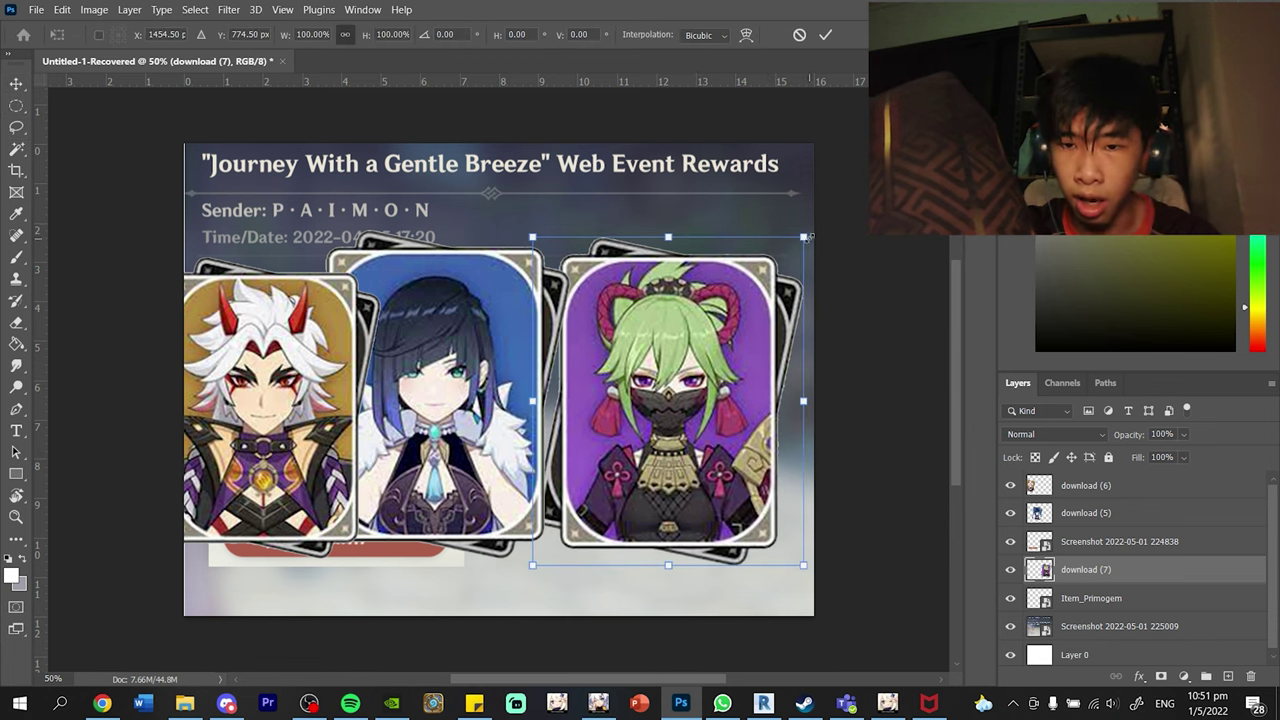
left_click_drag(807, 237, 603, 481)
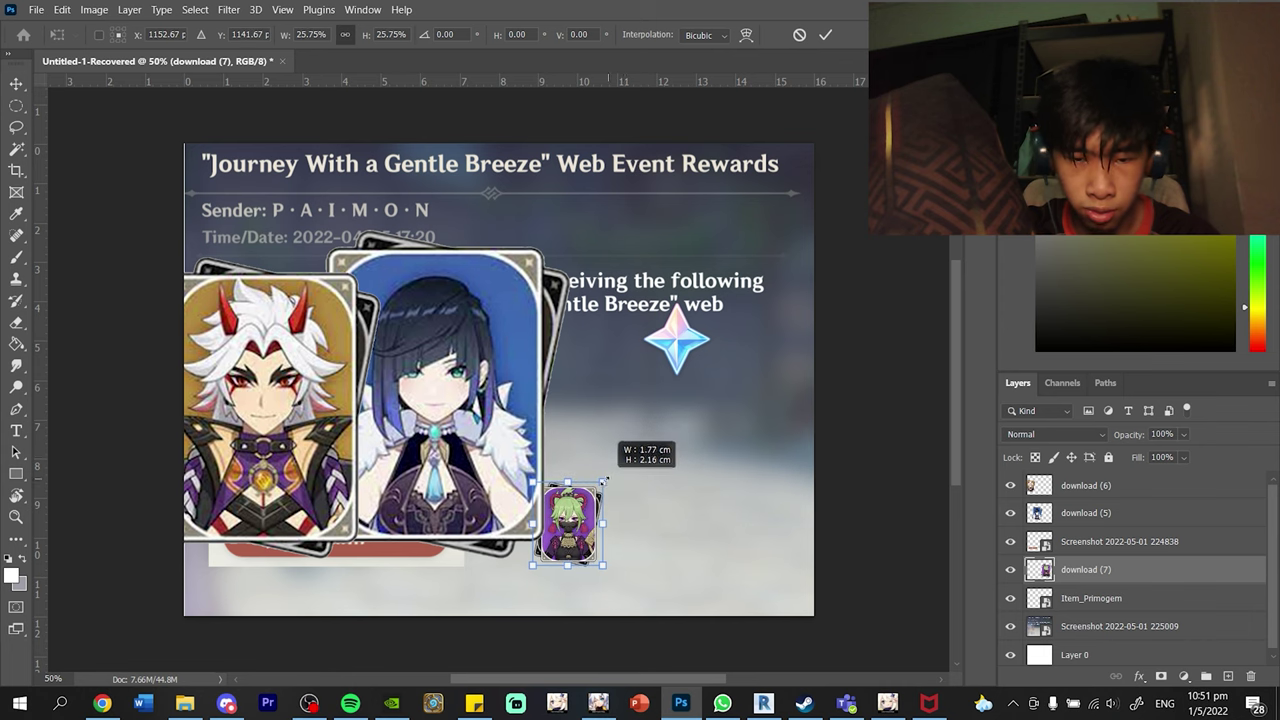
left_click_drag(568, 552, 725, 556)
key("Return")
Step: Move the Yelan card slightly right and down and shrink it to thumbnail size near the lower edge of the canvas
left_click_drag(470, 369, 546, 400)
key("ctrl+t")
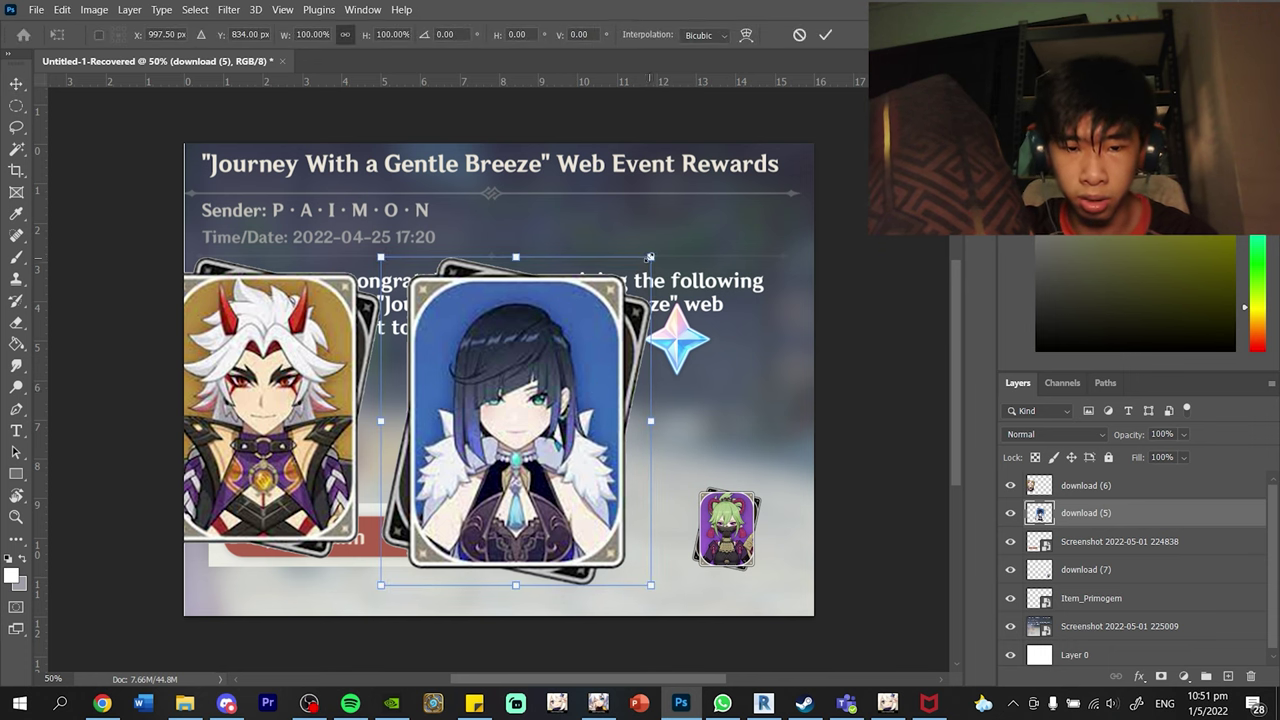
left_click_drag(650, 257, 455, 455)
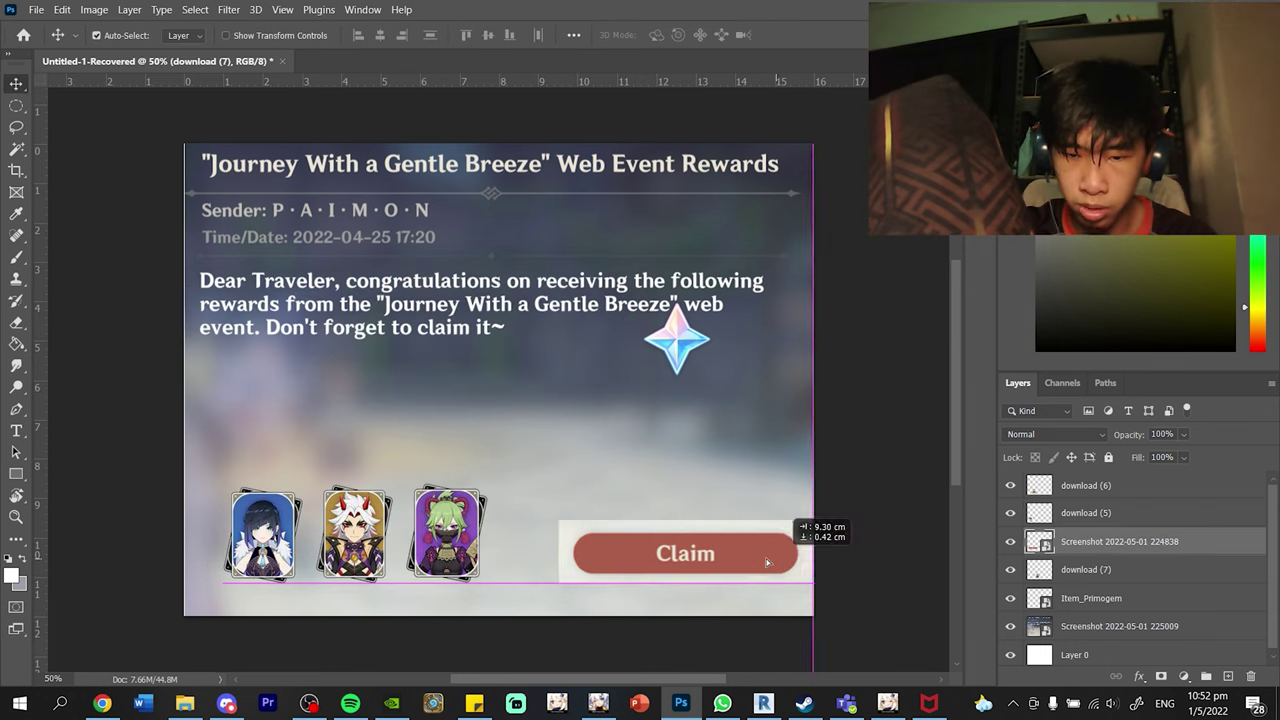
Step: Nudge the Claim button screenshot away from the canvas's right edge, rasterize it and delete its pale background with the Magic Wand
left_click_drag(767, 562, 758, 562)
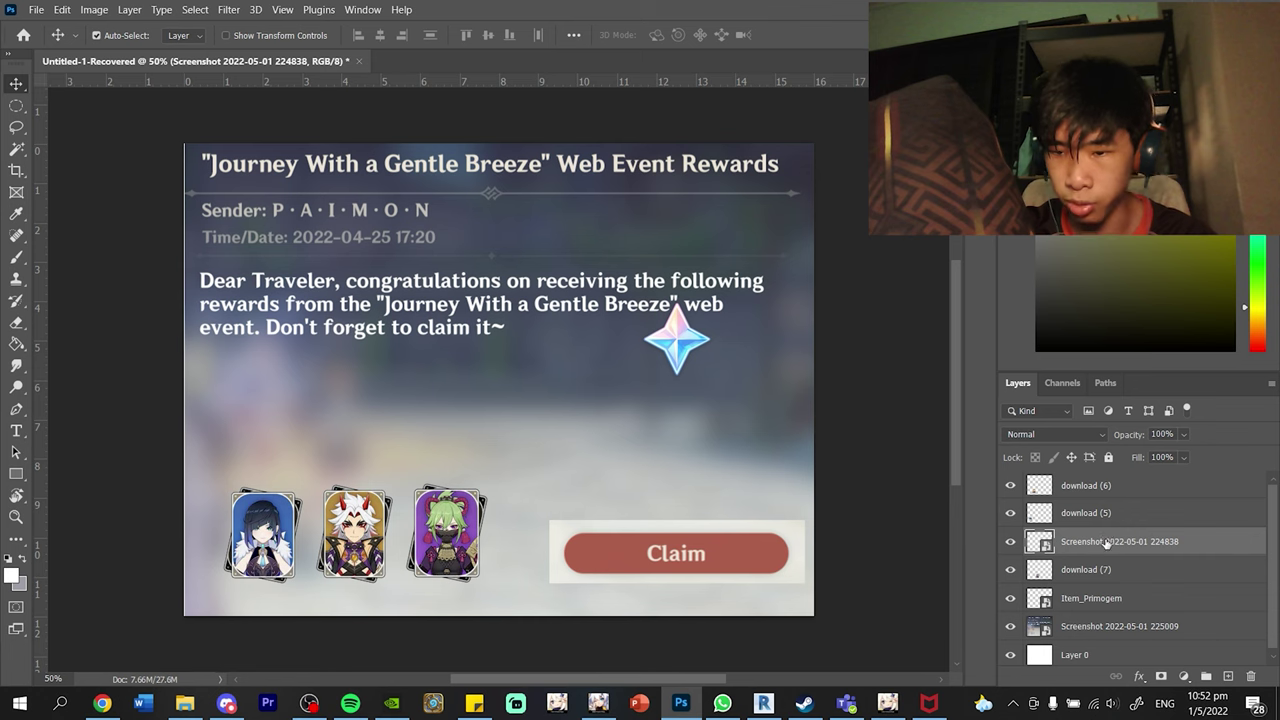
right_click(1105, 543)
left_click(912, 307)
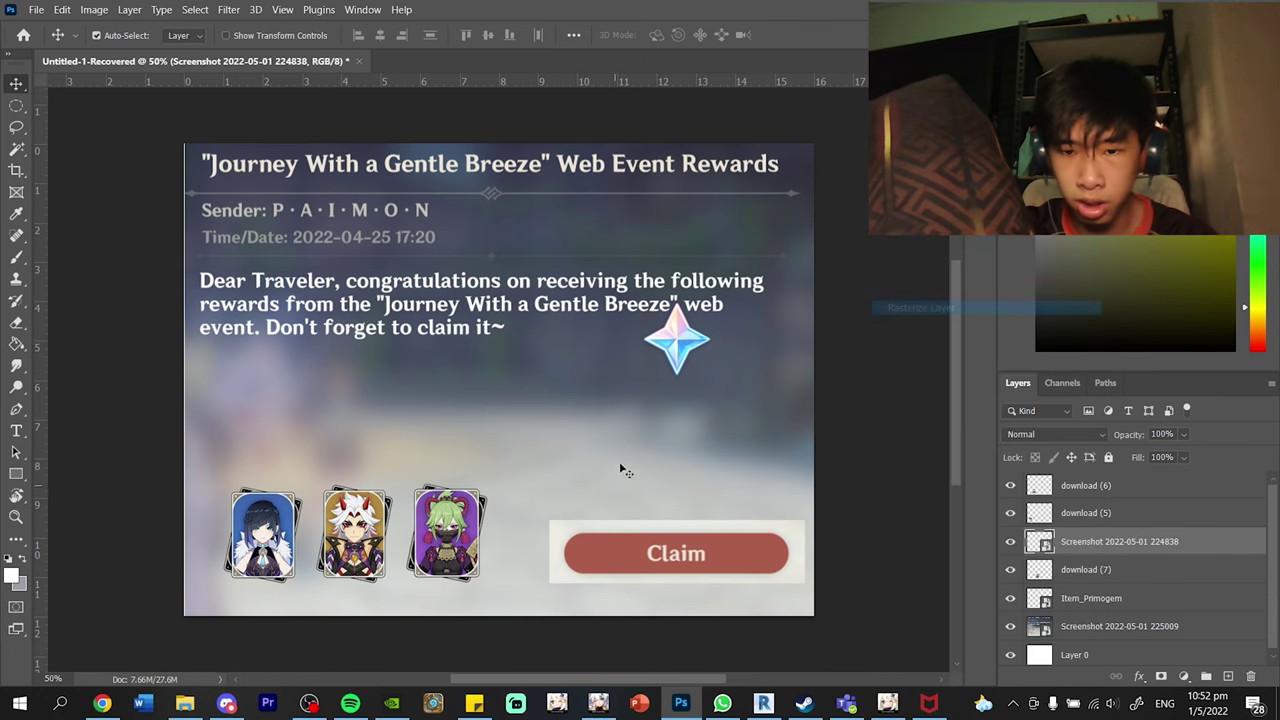
left_click(16, 148)
left_click(780, 540)
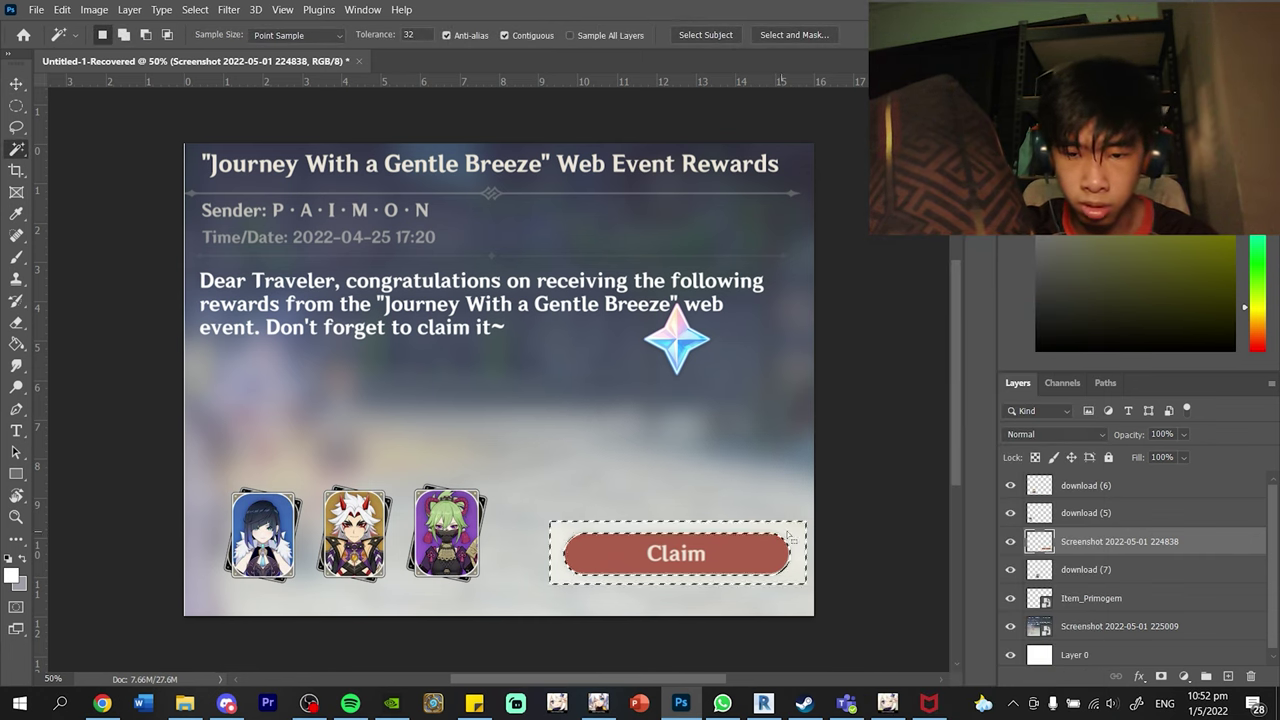
key("Delete")
key("ctrl+d")
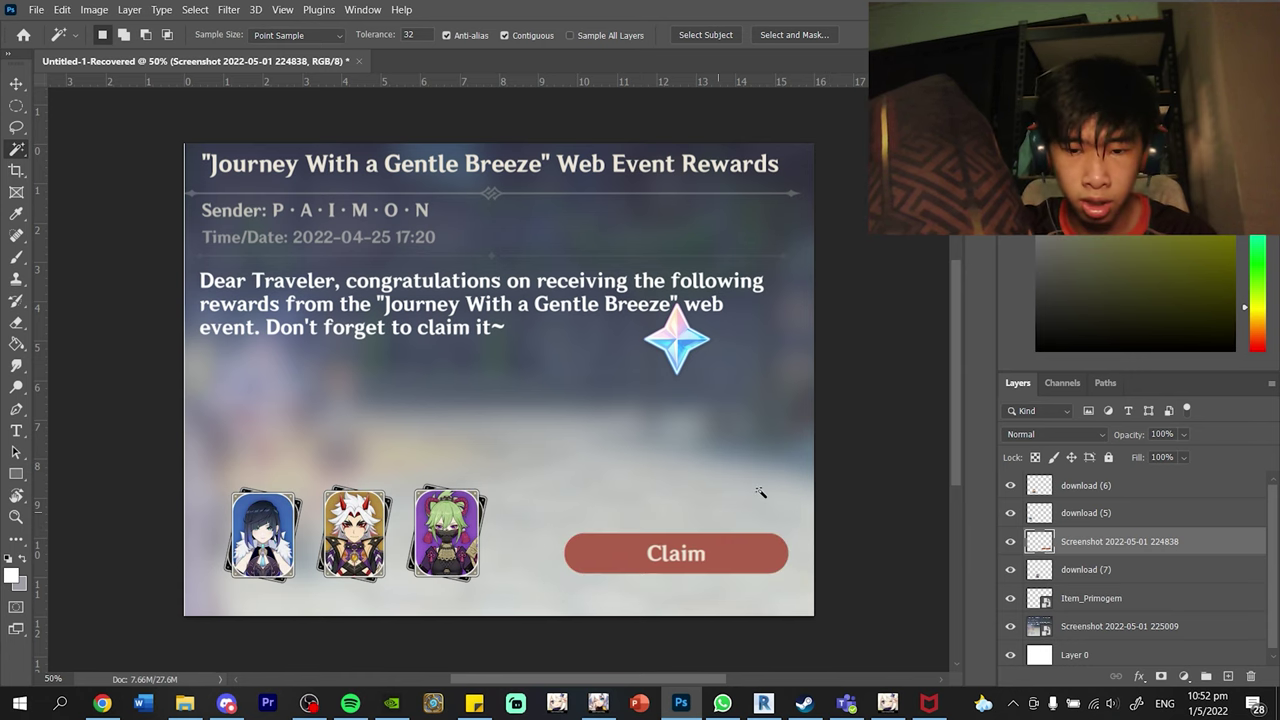
Step: Lower the Claim button toward the canvas corner and move the Primogem icon down between the cards and the button
left_click(16, 83)
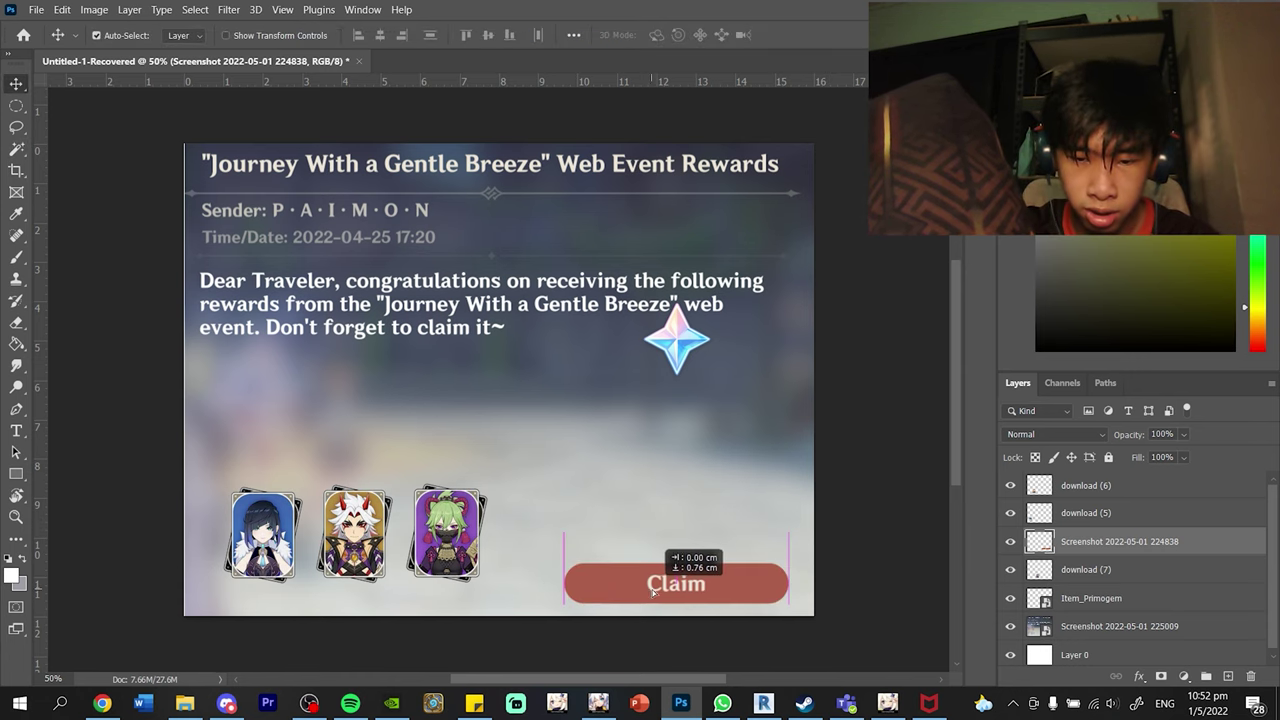
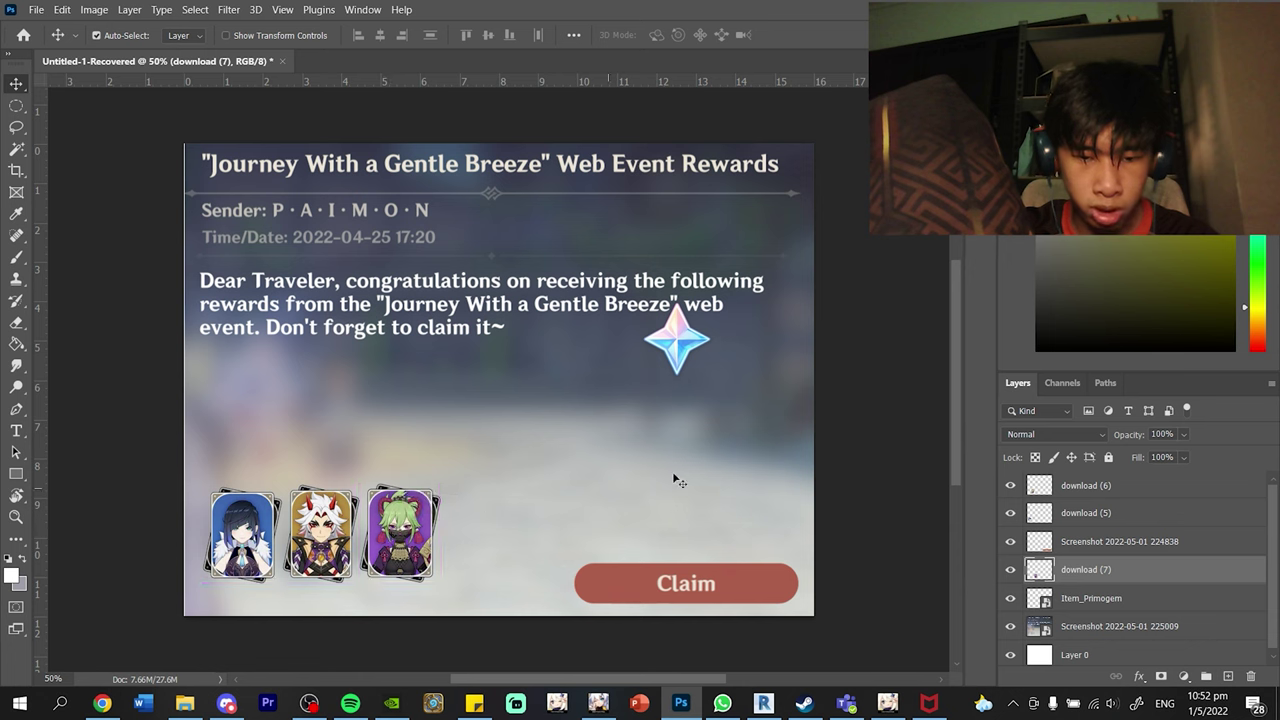
left_click_drag(716, 362, 605, 480)
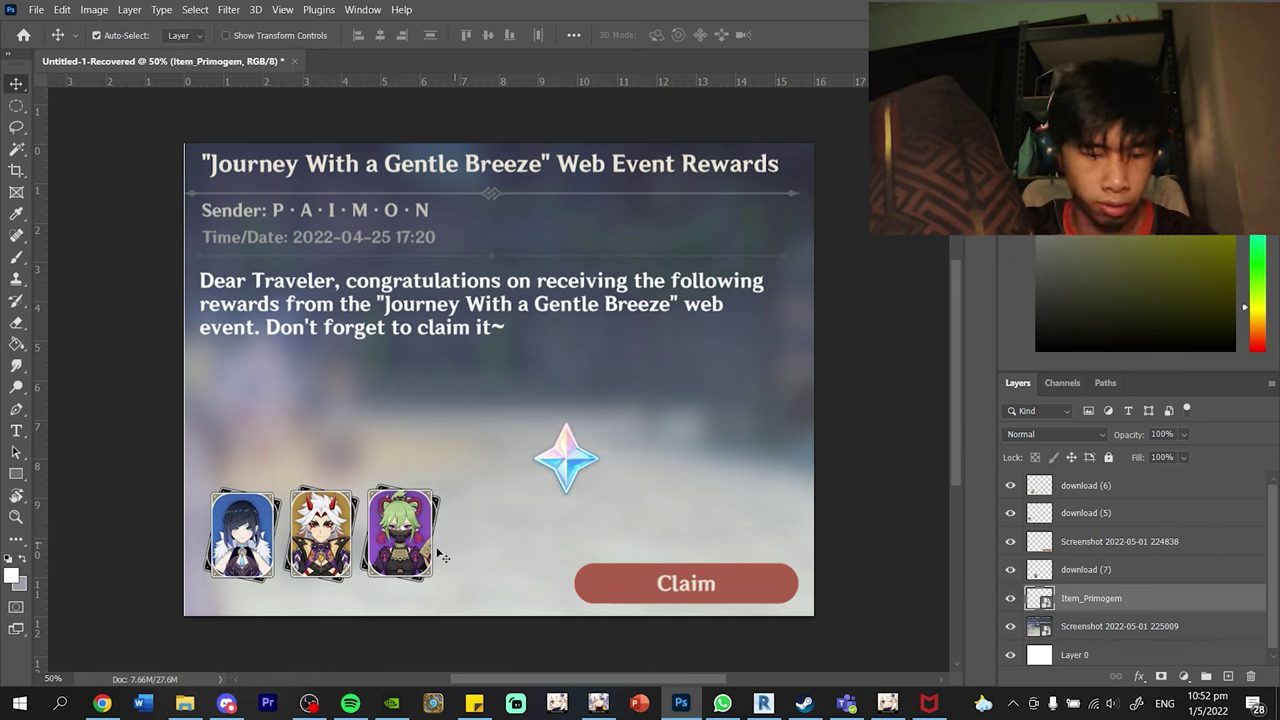
Step: Switch to Chrome and search Google Images for "primogems"
left_click(102, 703)
type("primogem")
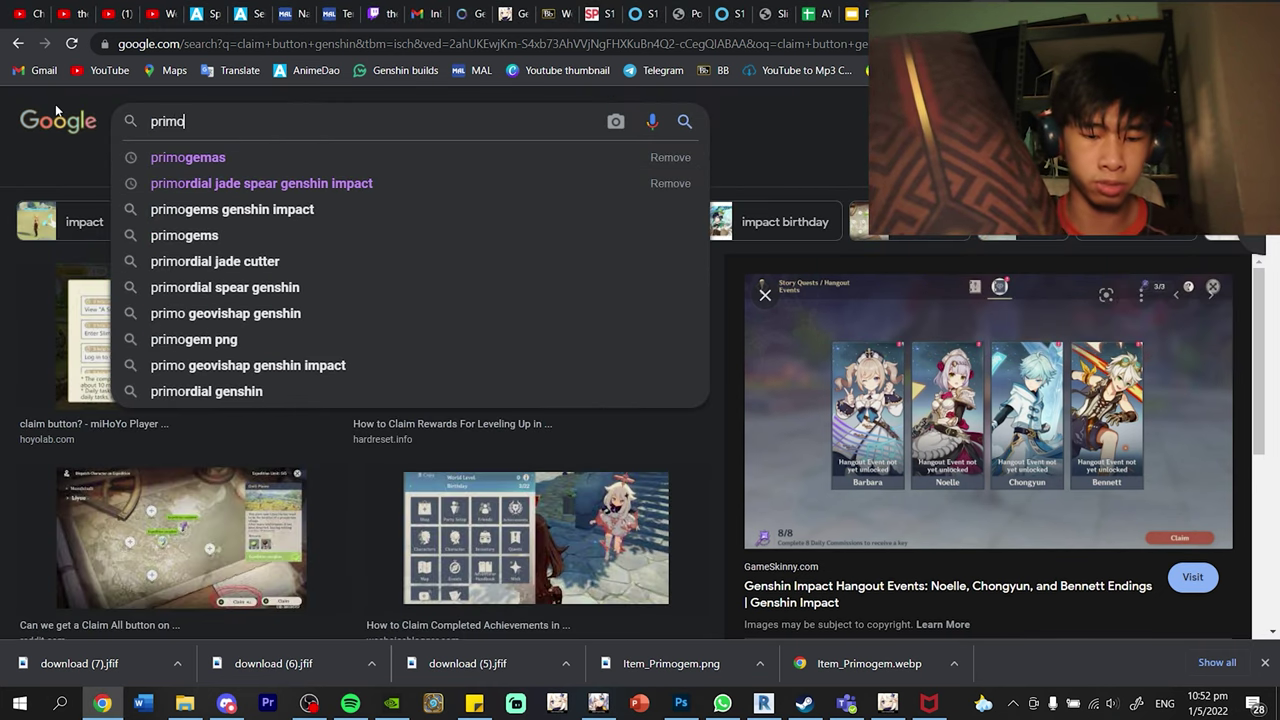
type("s")
key("Return")
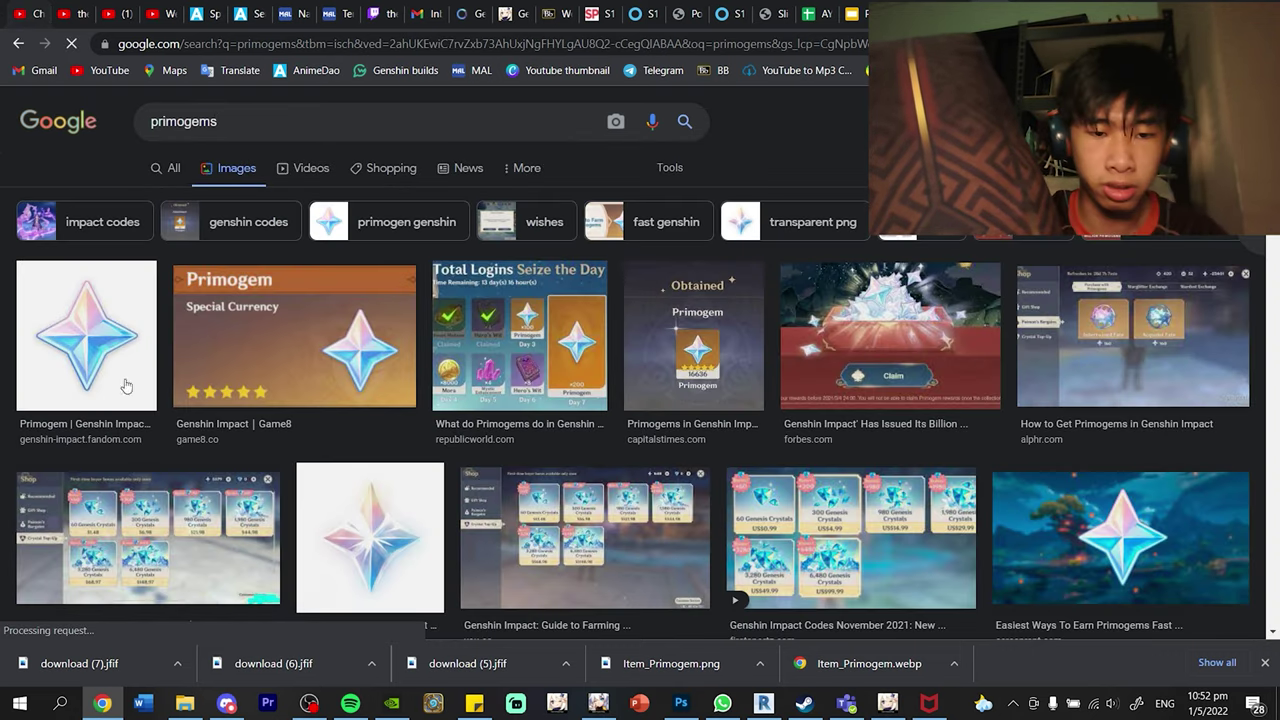
Step: Open the image showing four Primogem reward cards marked 1000, 1000, 1000 and 500, and save it under its default name
left_click(717, 350)
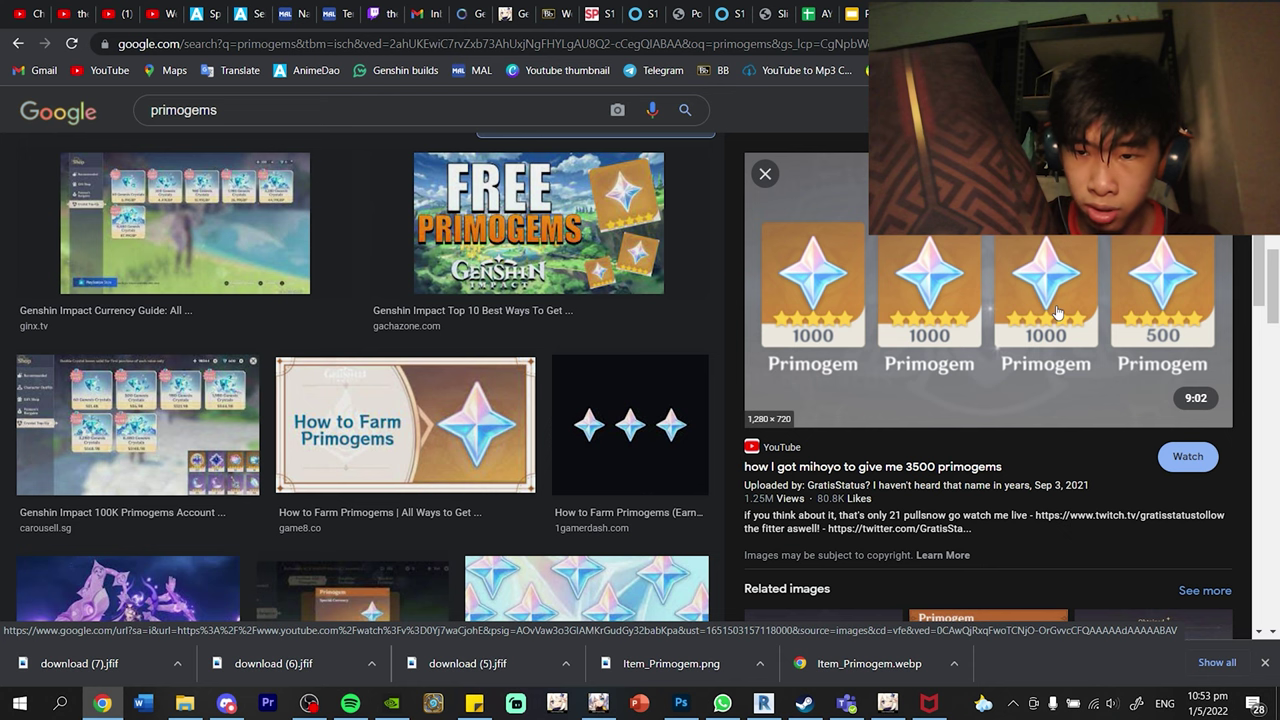
right_click(1057, 313)
left_click(1066, 484)
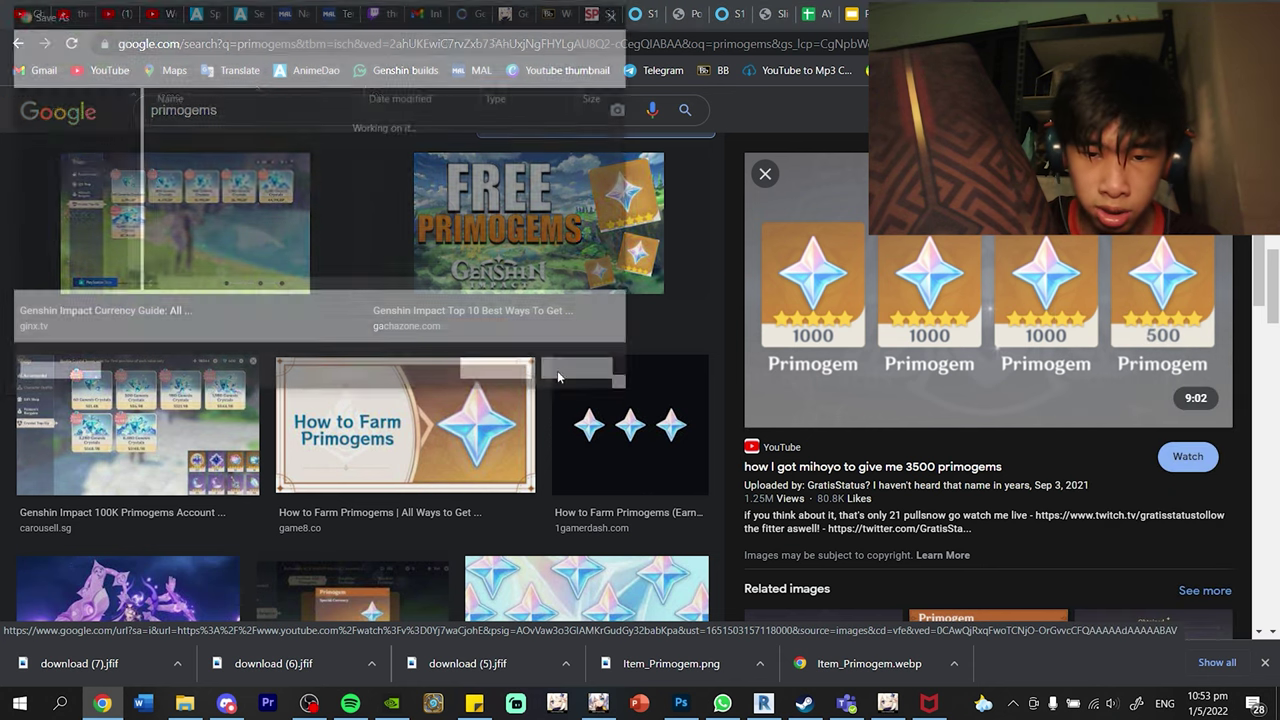
key("Return")
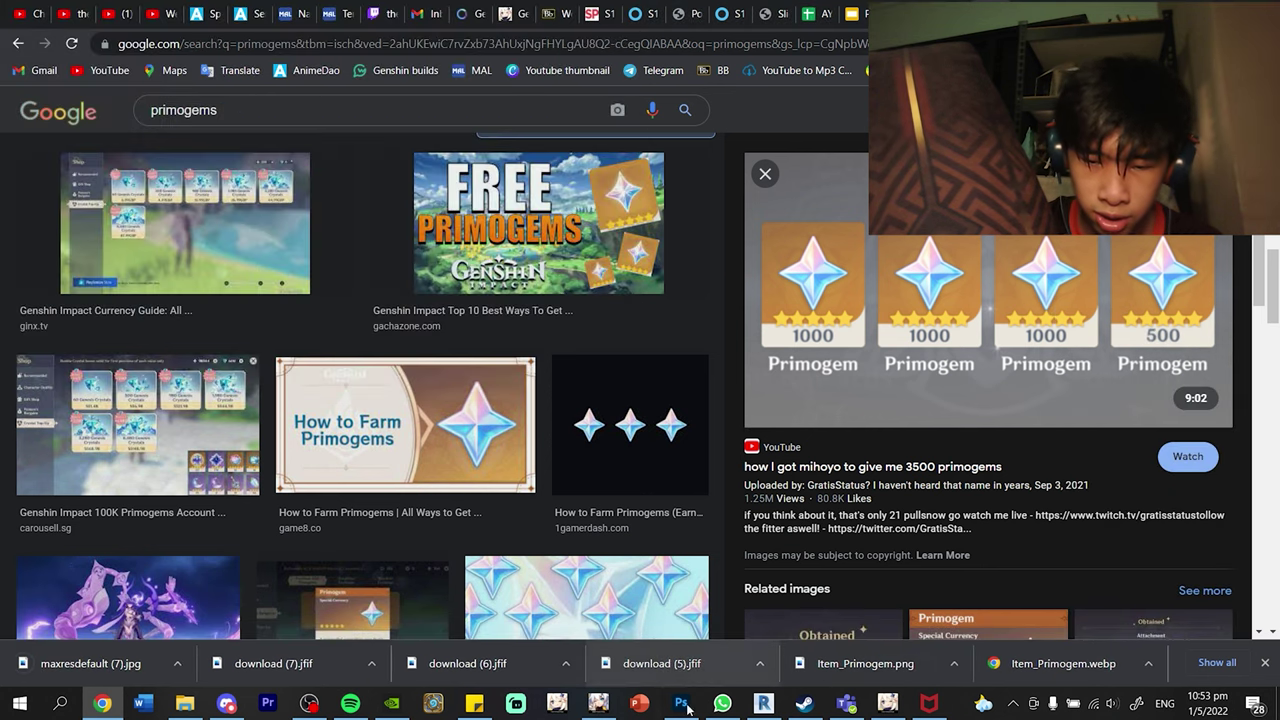
Step: Switch to Photoshop and place the downloaded maxresdefault (7) Primogem rewards image from File Explorer in the design
left_click(681, 703)
left_click(184, 703)
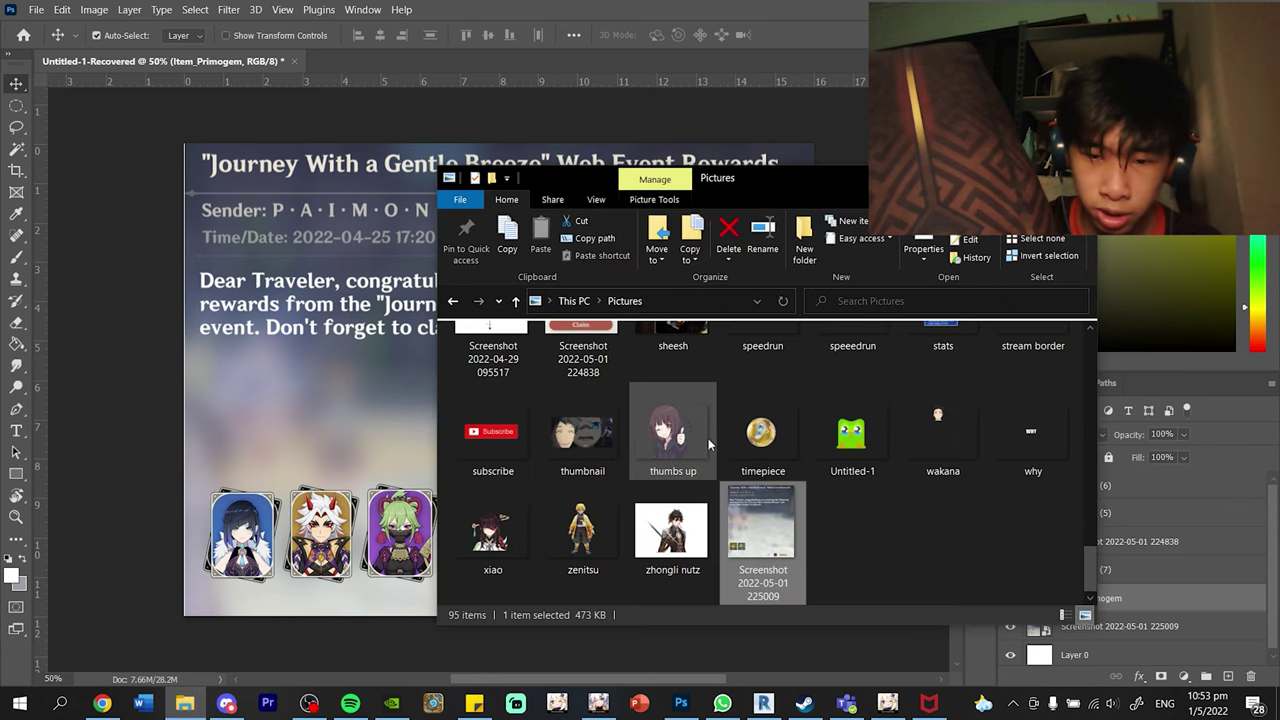
scroll(700, 432, "up", 10)
left_click(566, 302)
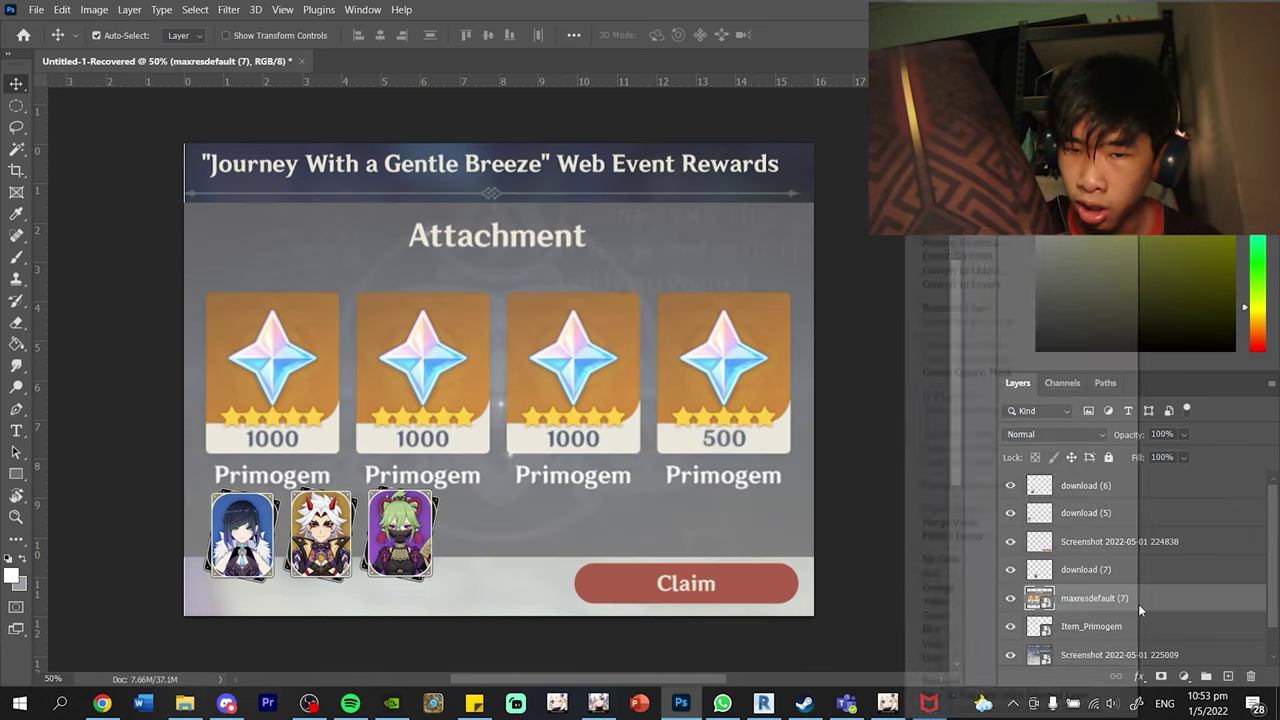
Step: Rasterize the maxresdefault (7) layer and delete its grey background with the Magic Wand, leaving nothing selected
right_click(1160, 597)
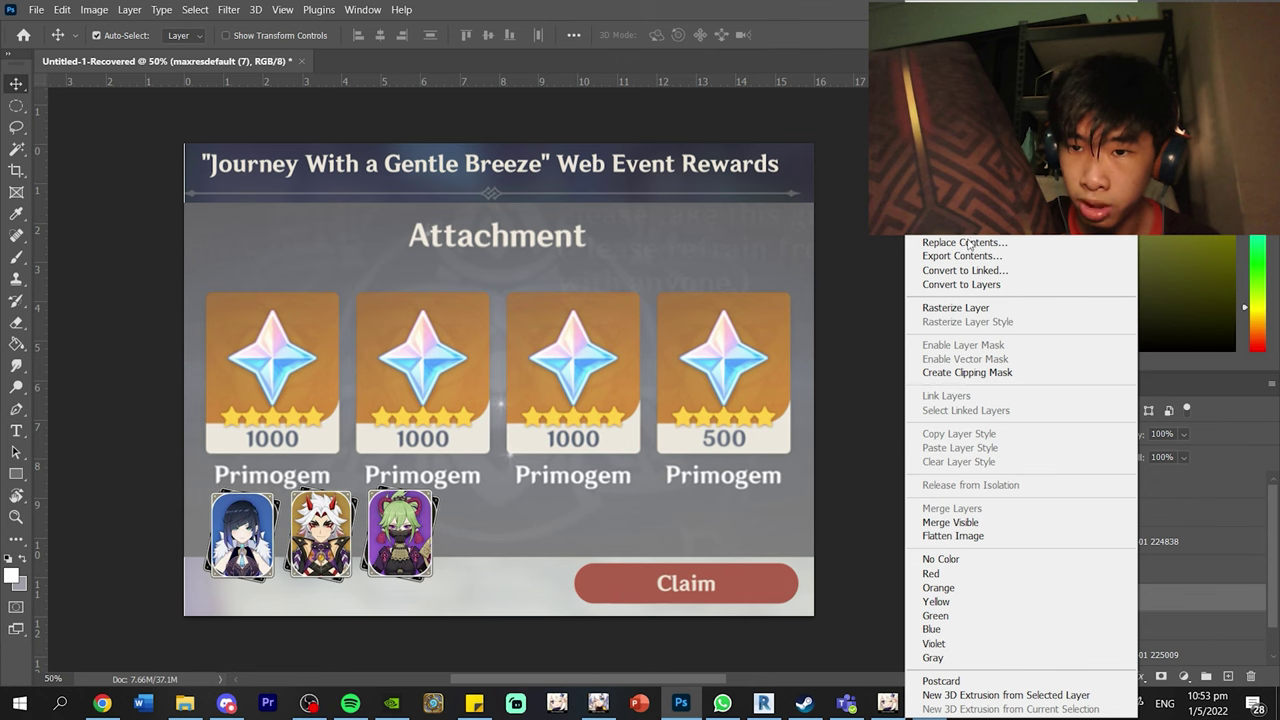
left_click(955, 307)
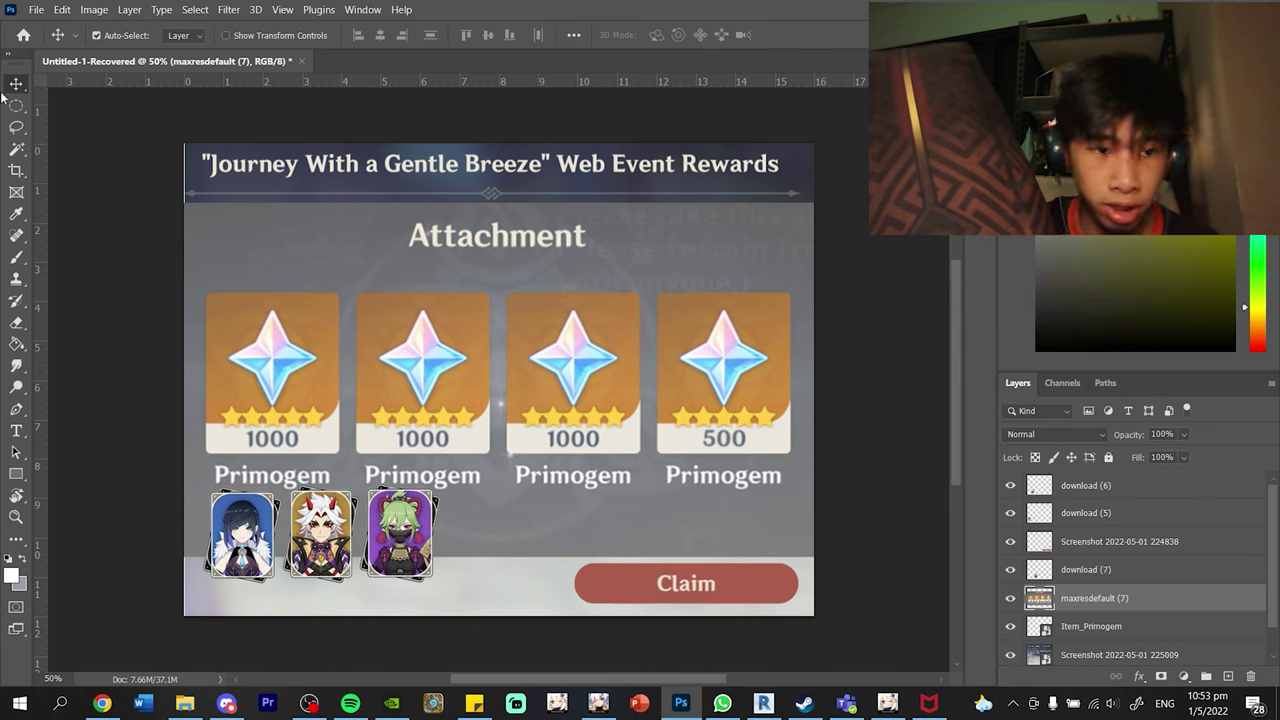
left_click(16, 148)
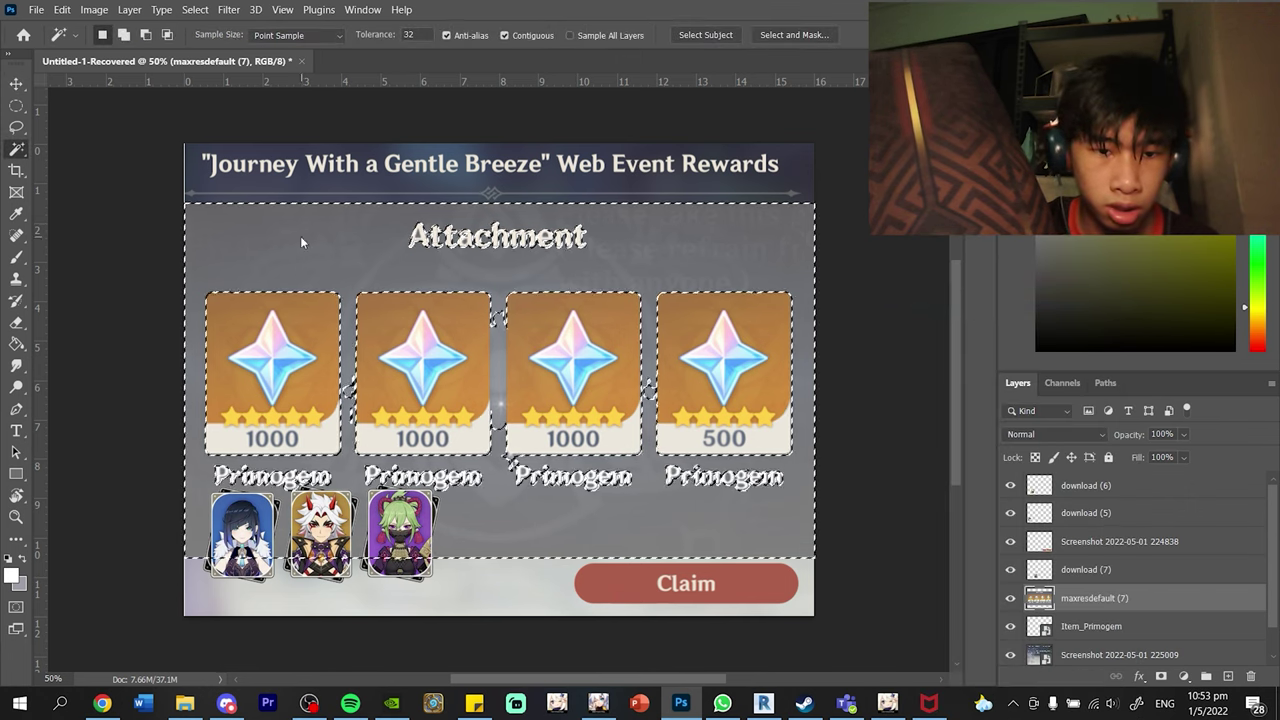
left_click(462, 299)
key("Delete")
key("ctrl+d")
left_click(16, 84)
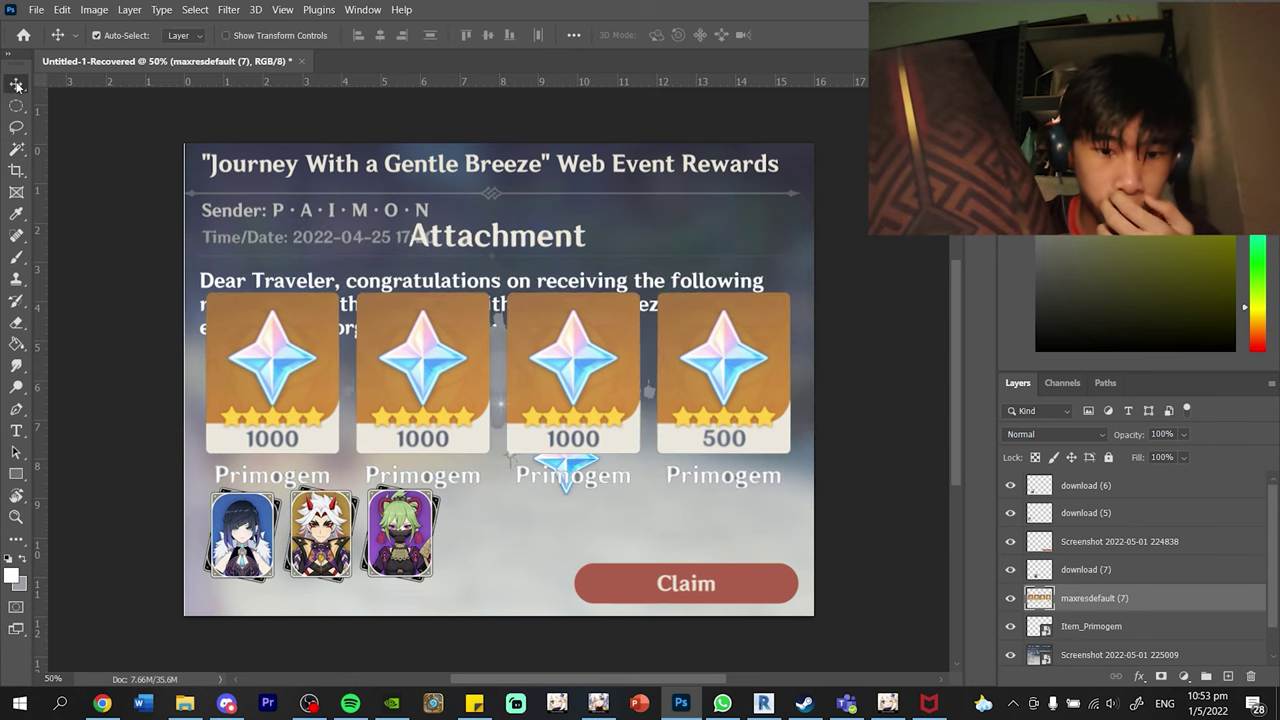
left_click_drag(630, 222, 632, 195)
key("ctrl+z")
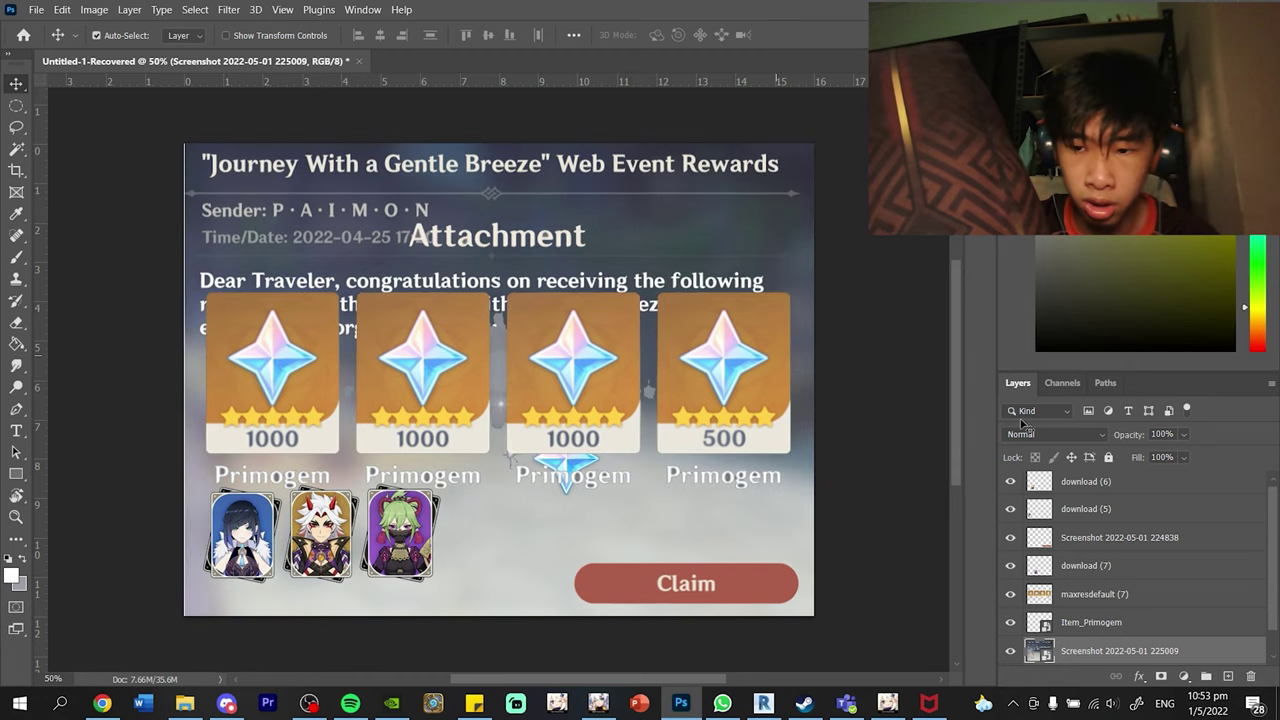
Step: Delete the "Attachment" heading from the maxresdefault (7) layer using a rectangular marquee selection
scroll(1078, 520, "up", 1)
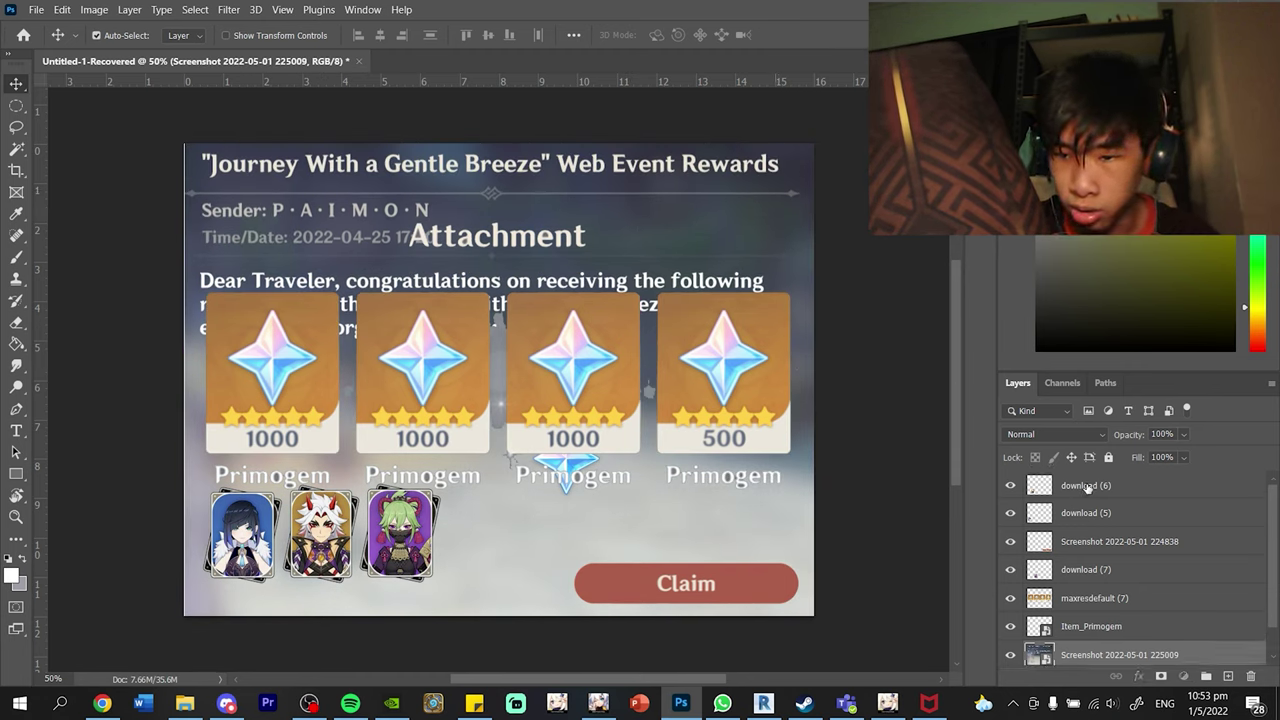
left_click(1088, 487)
left_click(688, 368)
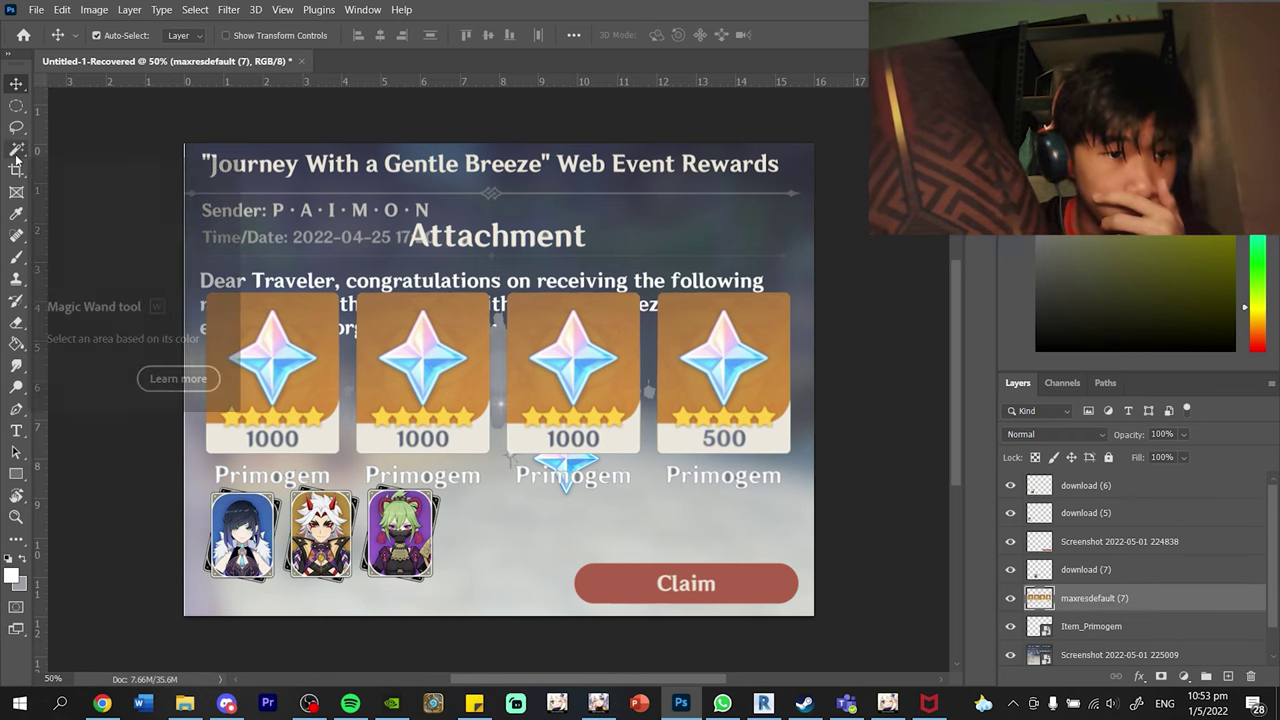
left_click(16, 108)
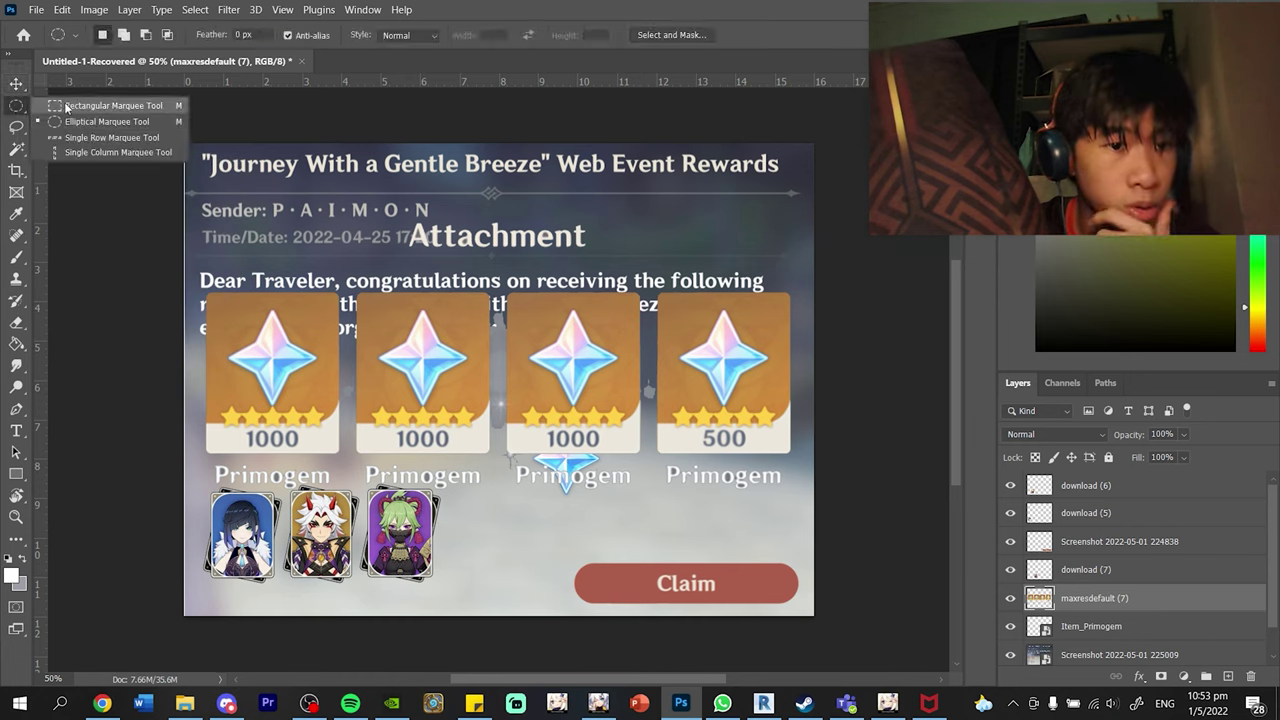
left_click(46, 97)
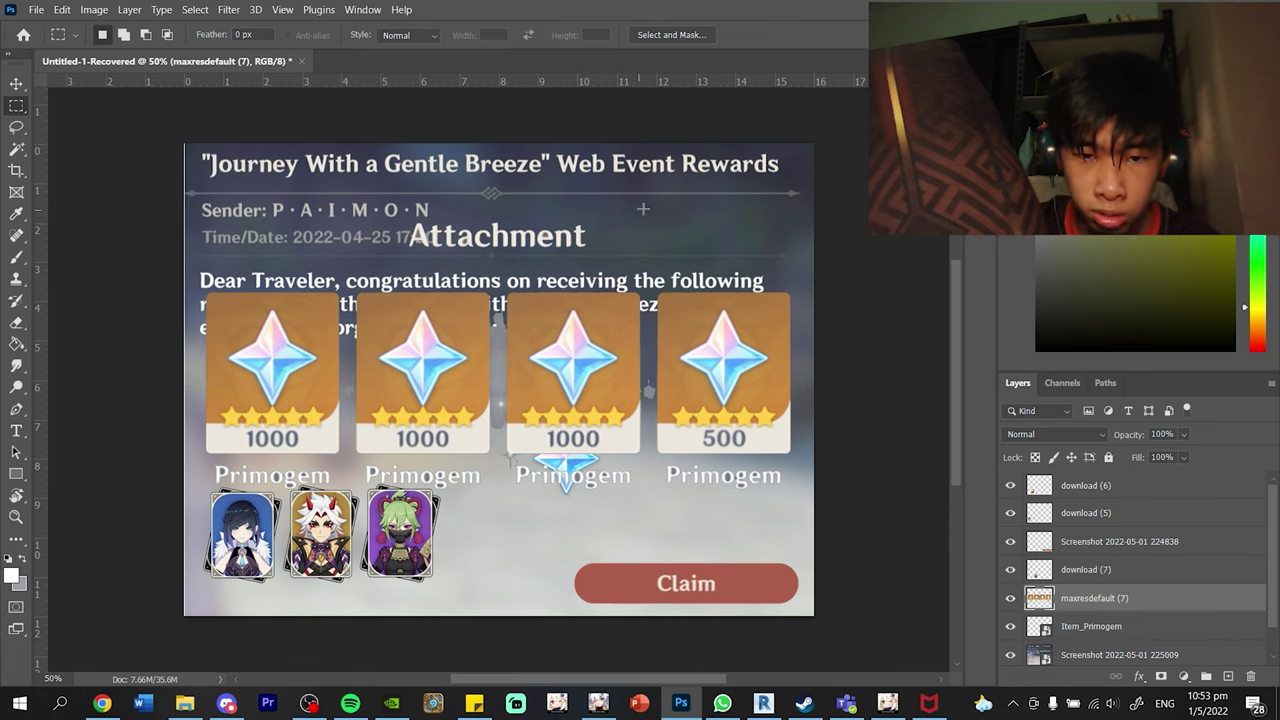
left_click_drag(398, 209, 645, 264)
key("Delete")
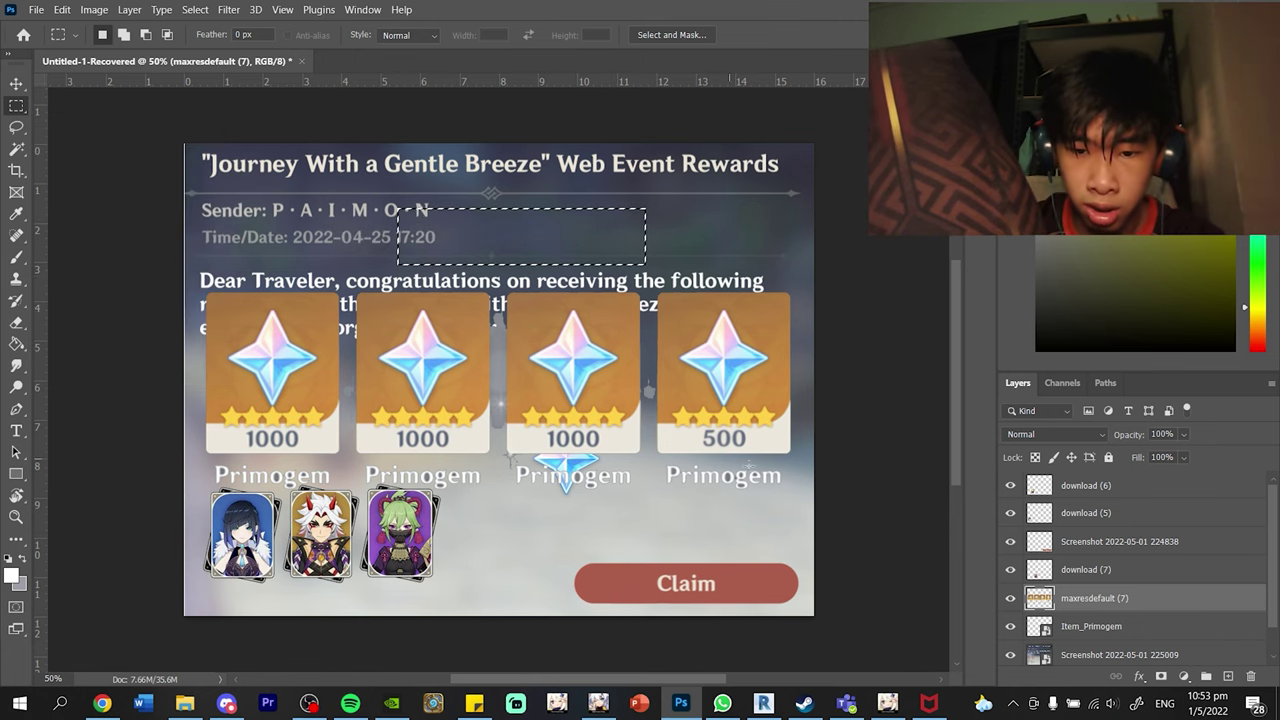
Step: Delete the row of "Primogem" captions beneath the reward cards and clear the selection
left_click_drag(800, 464, 207, 491)
key("Delete")
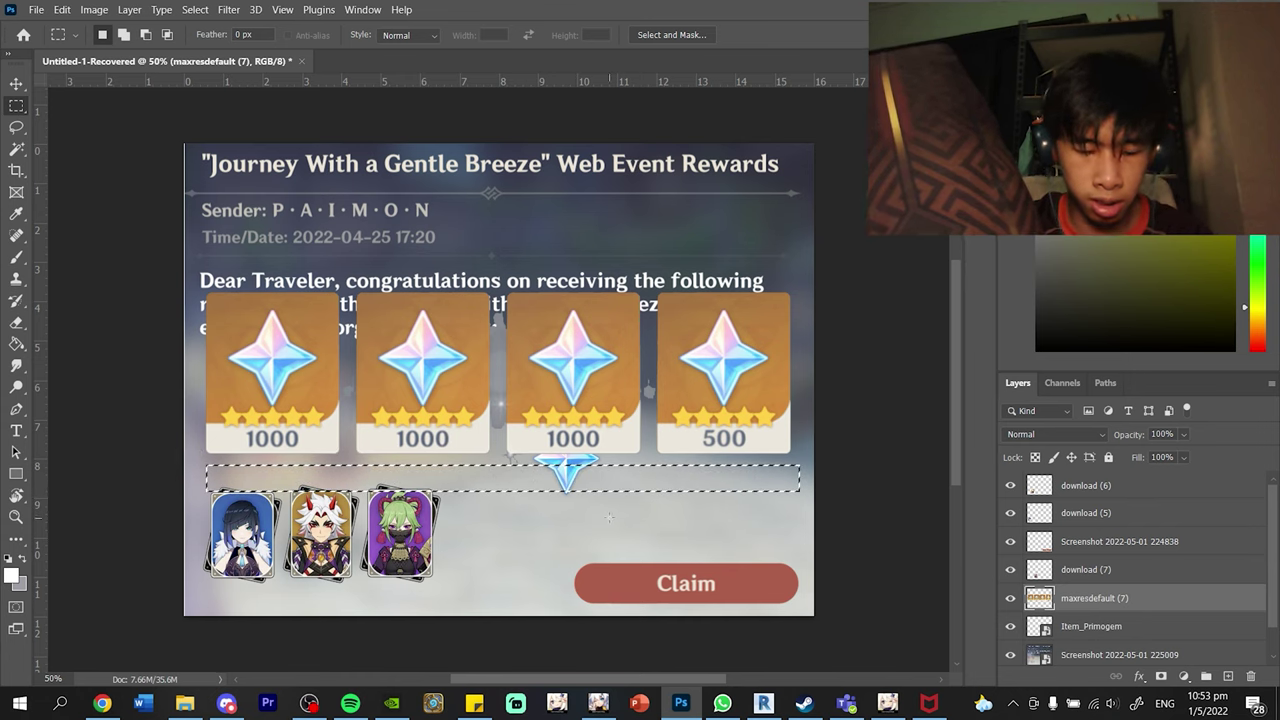
key("ctrl+d")
Step: Shift the reward cards slightly up, then delete all but the first 1000 card, leaving nothing selected
left_click(15, 83)
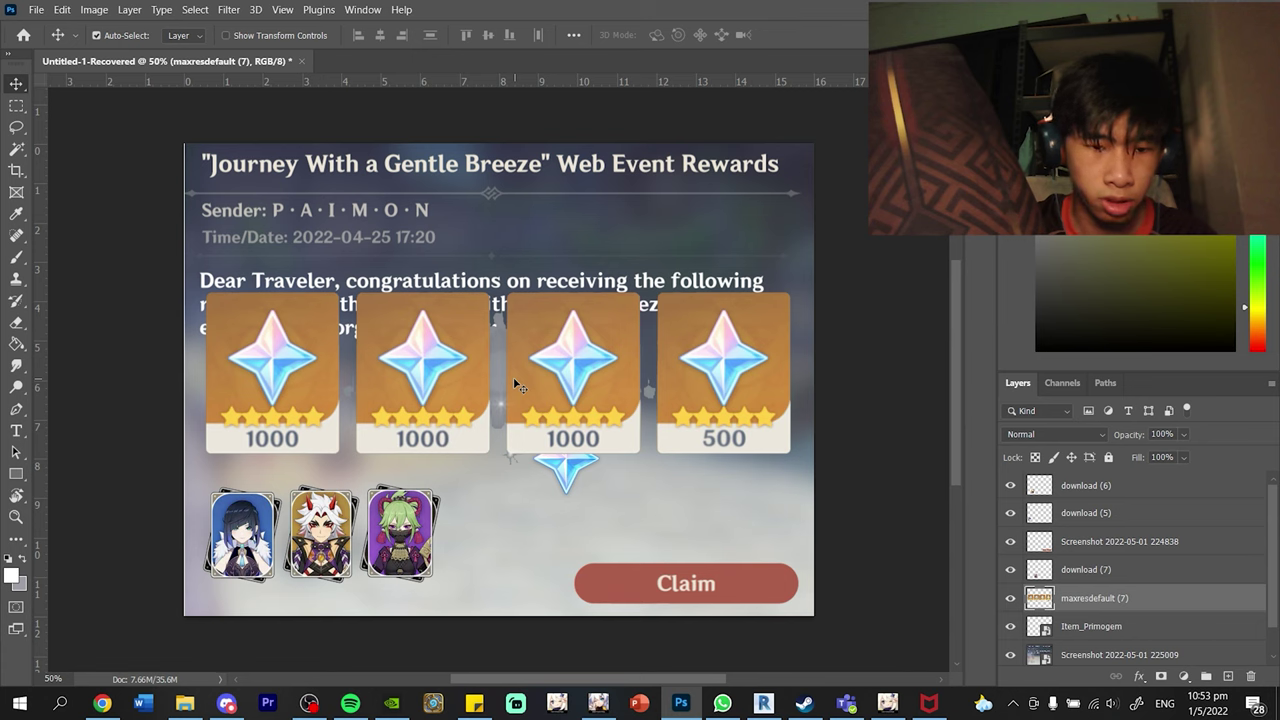
left_click_drag(412, 362, 441, 356)
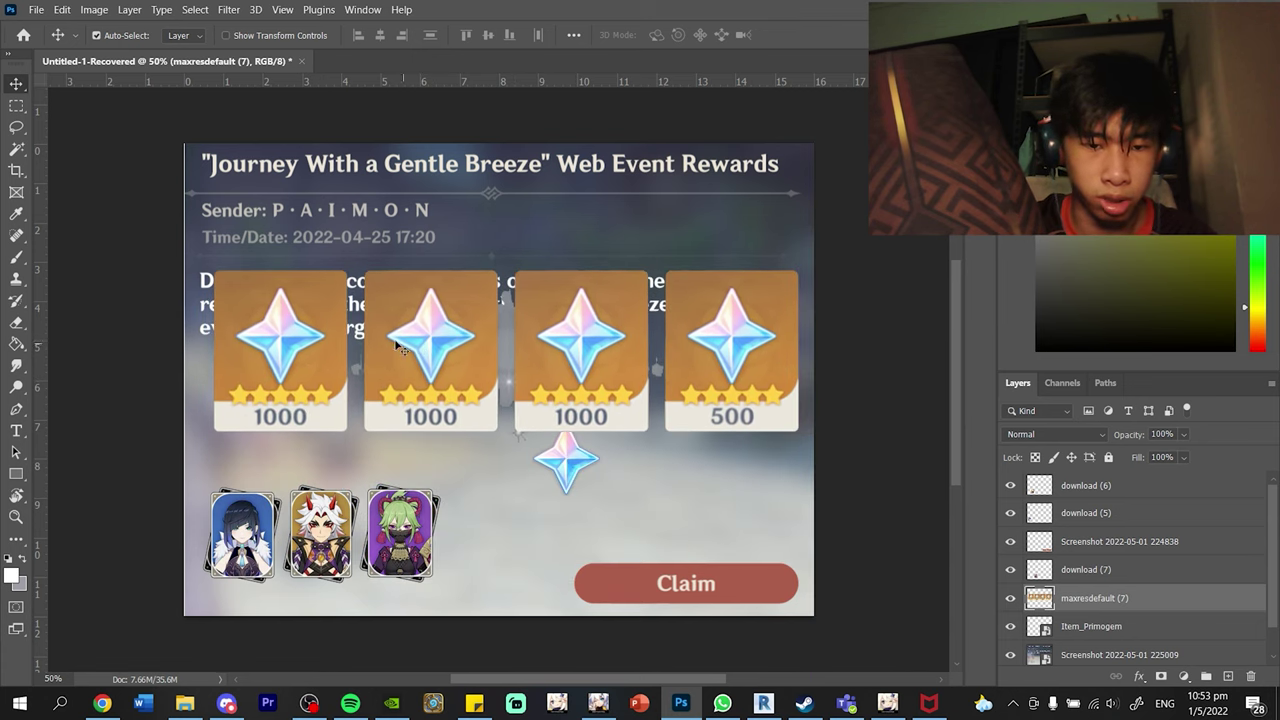
left_click(16, 106)
left_click_drag(350, 260, 811, 459)
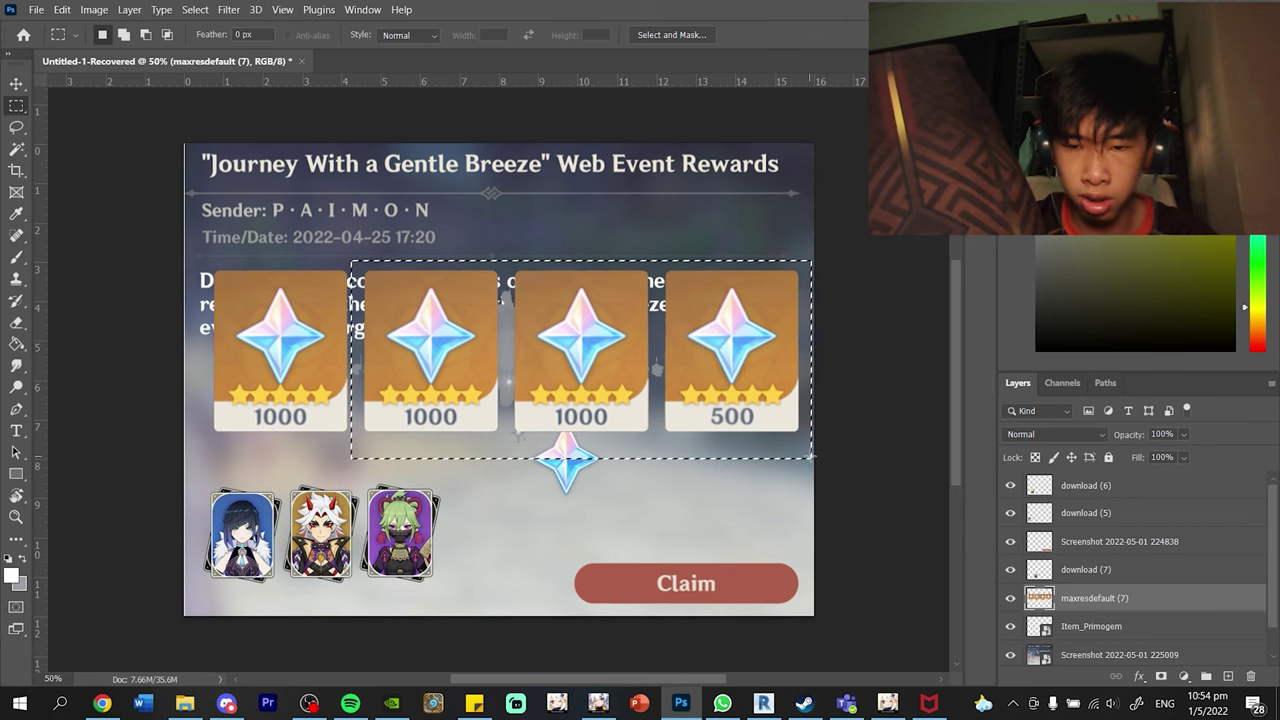
key("Delete")
key("ctrl+d")
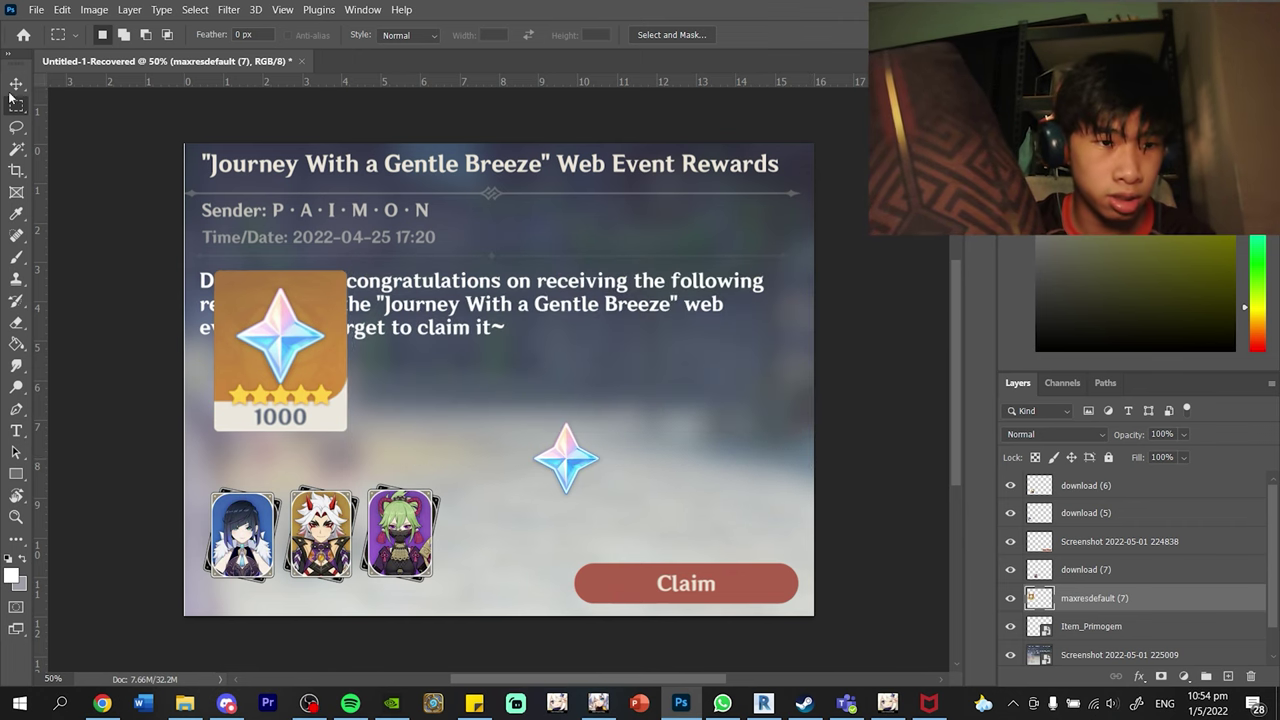
Step: Move the remaining 1000 Primogem card to the end of the character card row and scale it down to match them
key("v")
left_click_drag(300, 345, 583, 430)
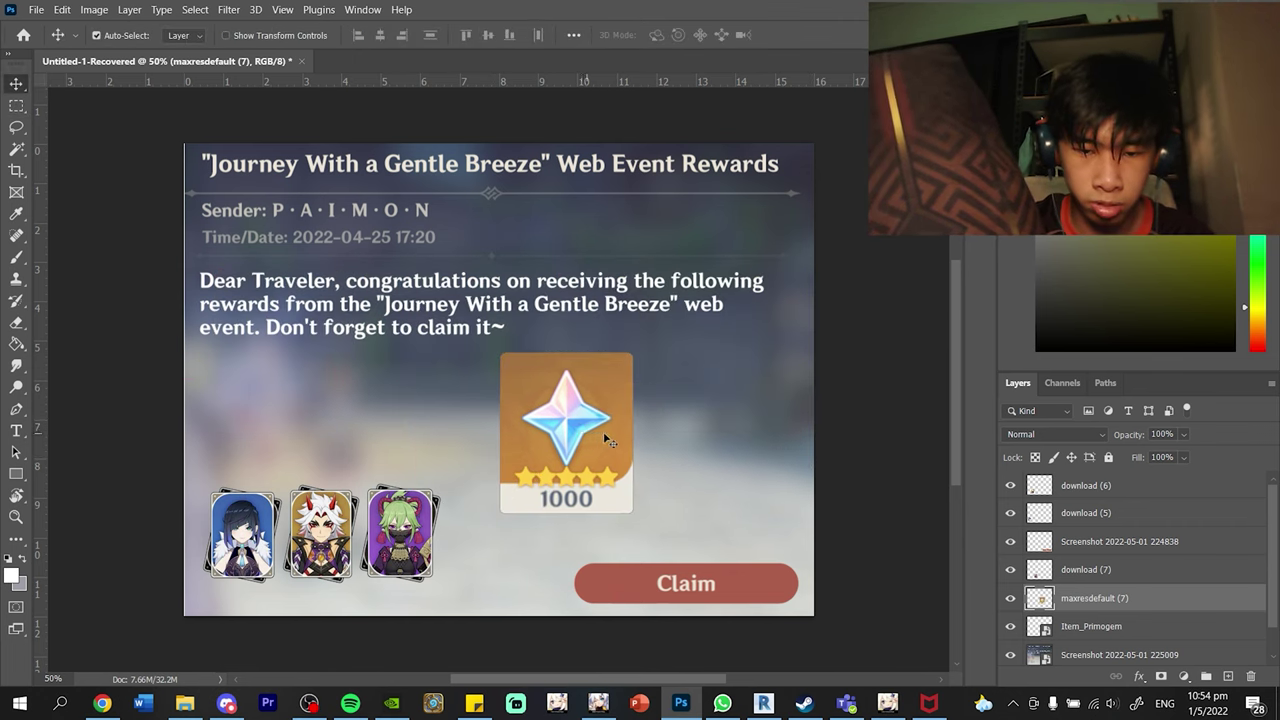
key("ctrl+t")
left_click_drag(616, 379, 675, 327)
key("Return")
Step: Scatter duplicates of the Item_Primogem gem over the letter and rotate them differently, the rightmost one to 13.76°
key("ctrl+t")
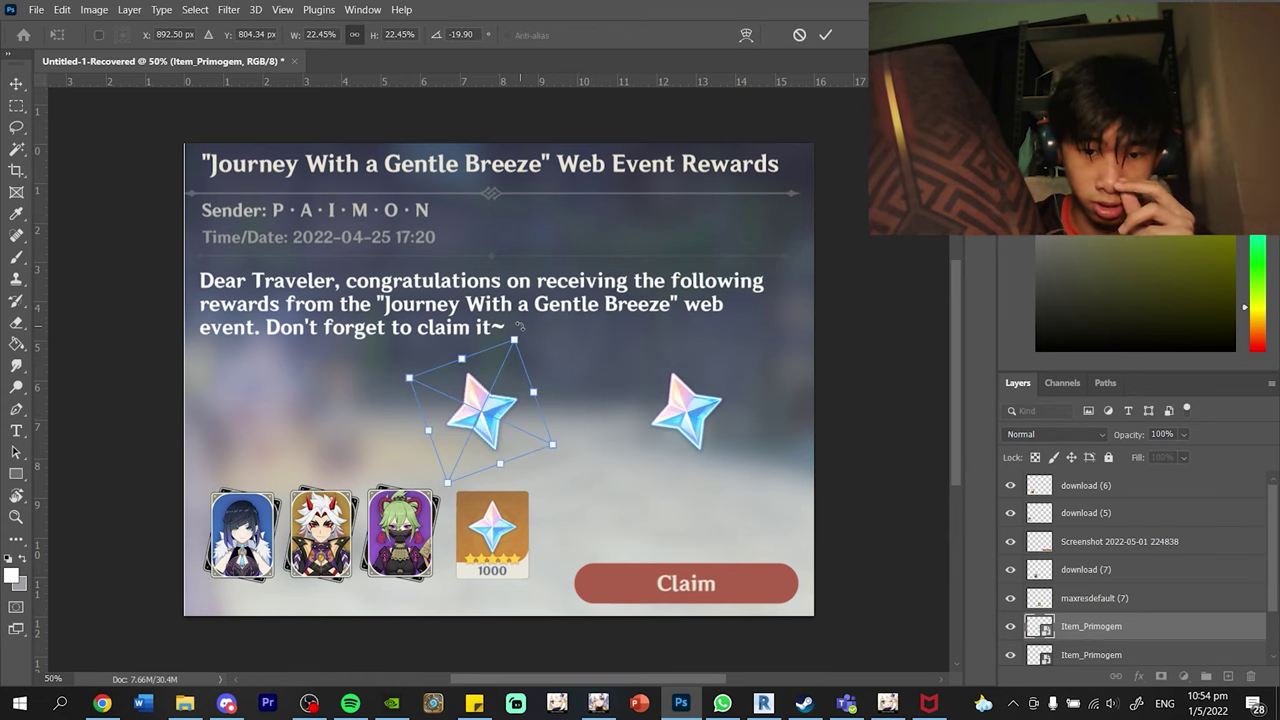
left_click_drag(520, 326, 600, 325)
left_click(826, 37)
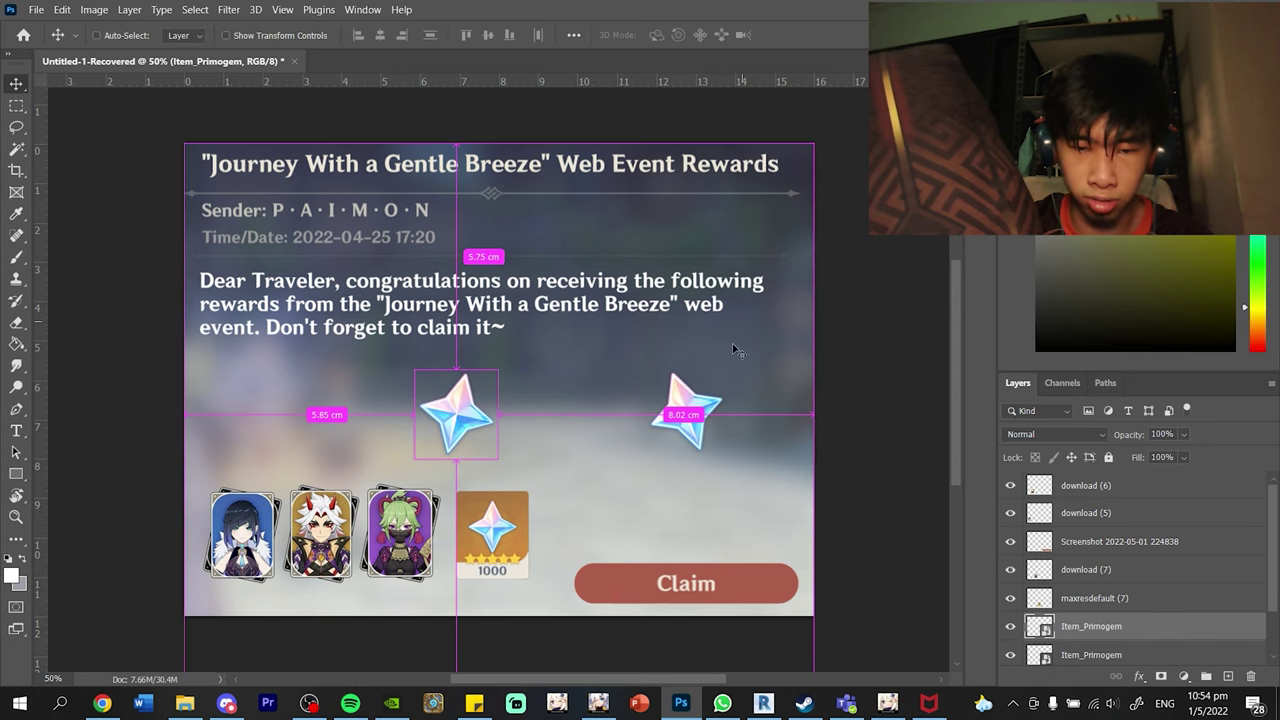
key("ctrl+t")
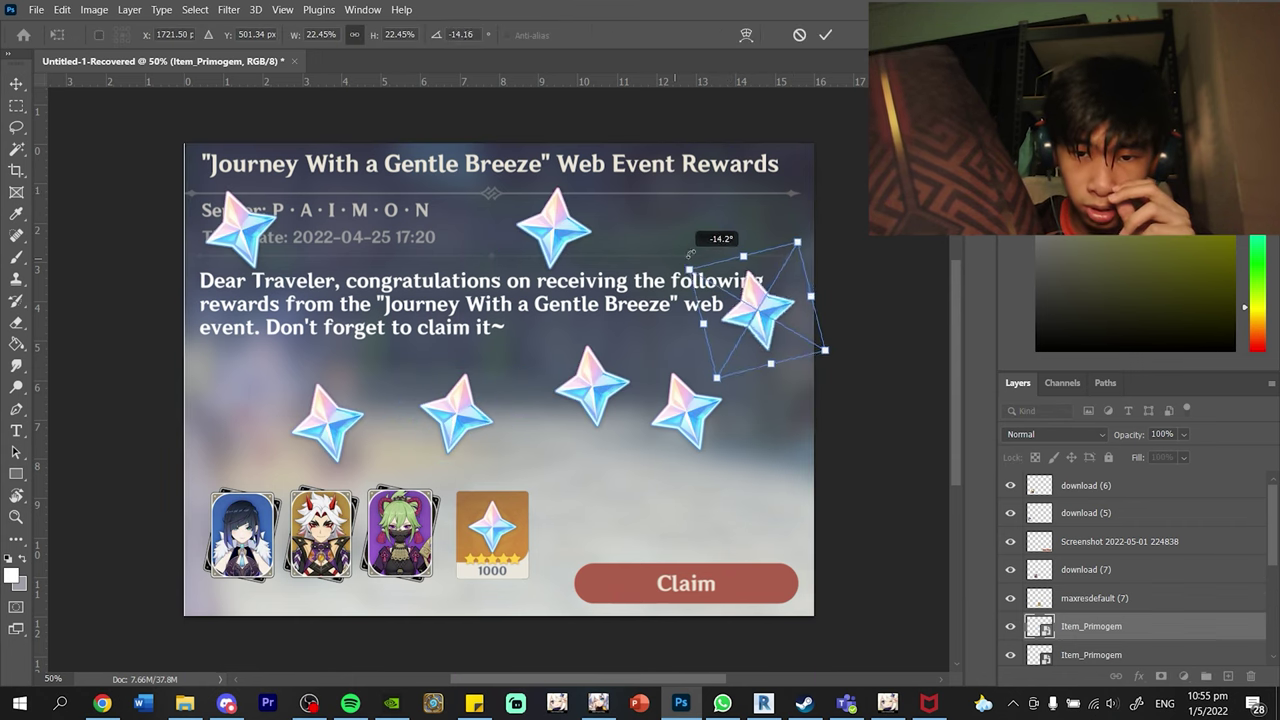
left_click_drag(690, 255, 715, 238)
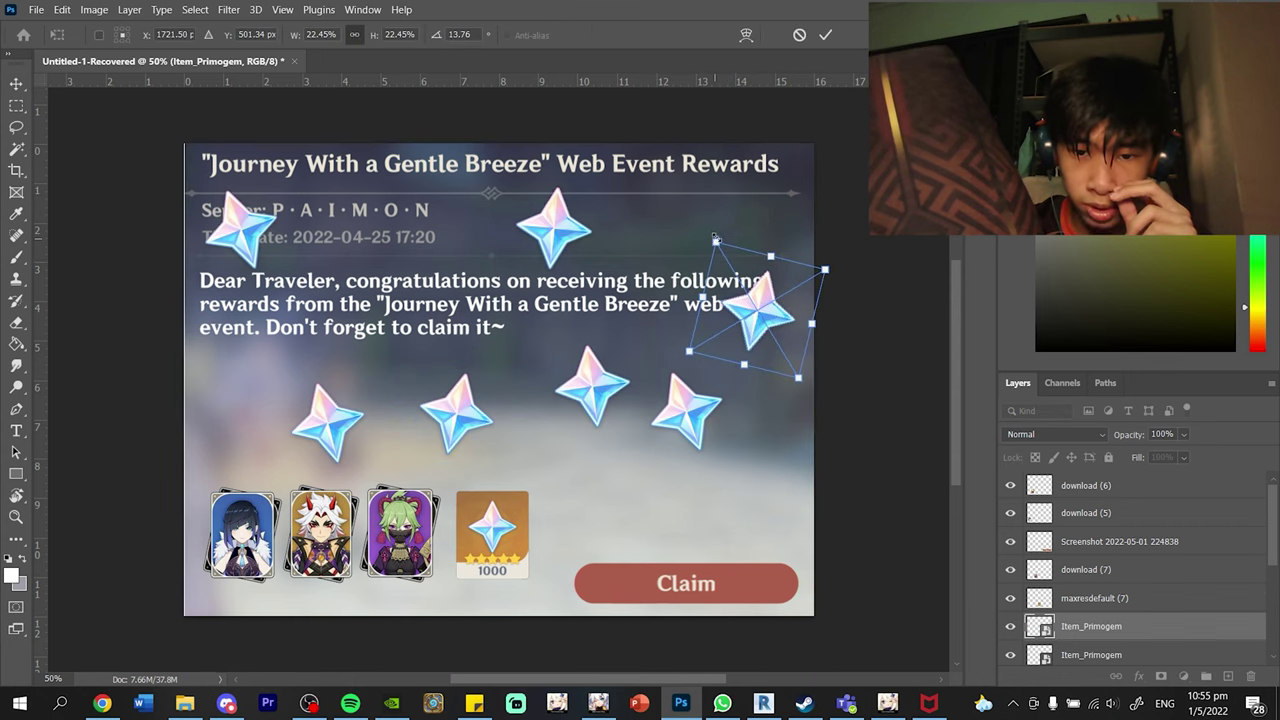
left_click(826, 35)
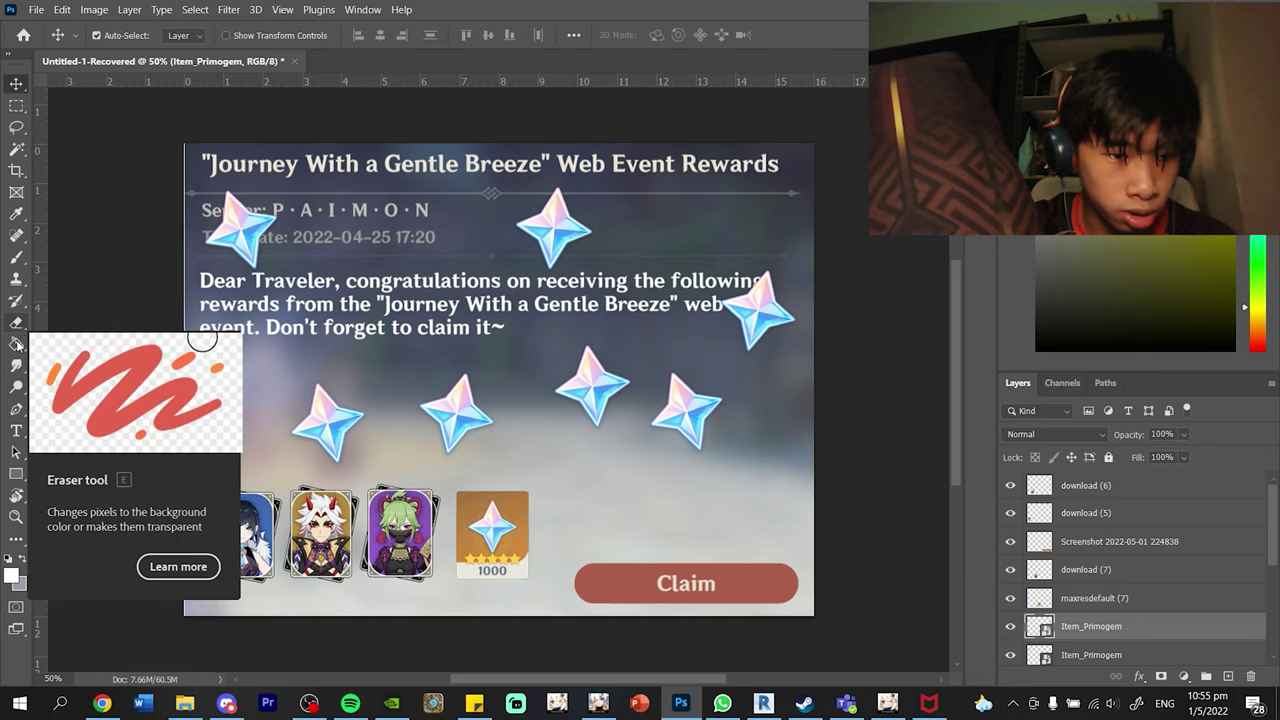
Step: Draw an ellipse about 9.3 cm by 4 cm around the three character cards and the Primogem card, with no fill
left_click(22, 473)
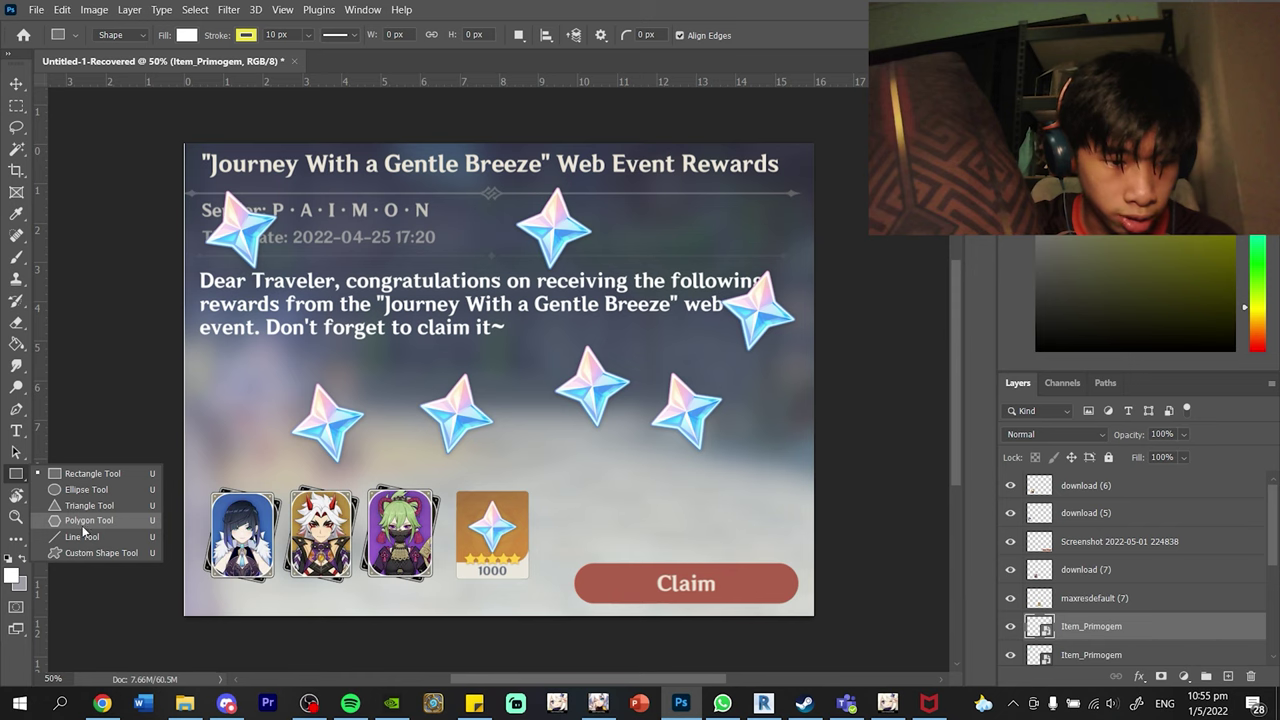
key("Escape")
key("shift+u")
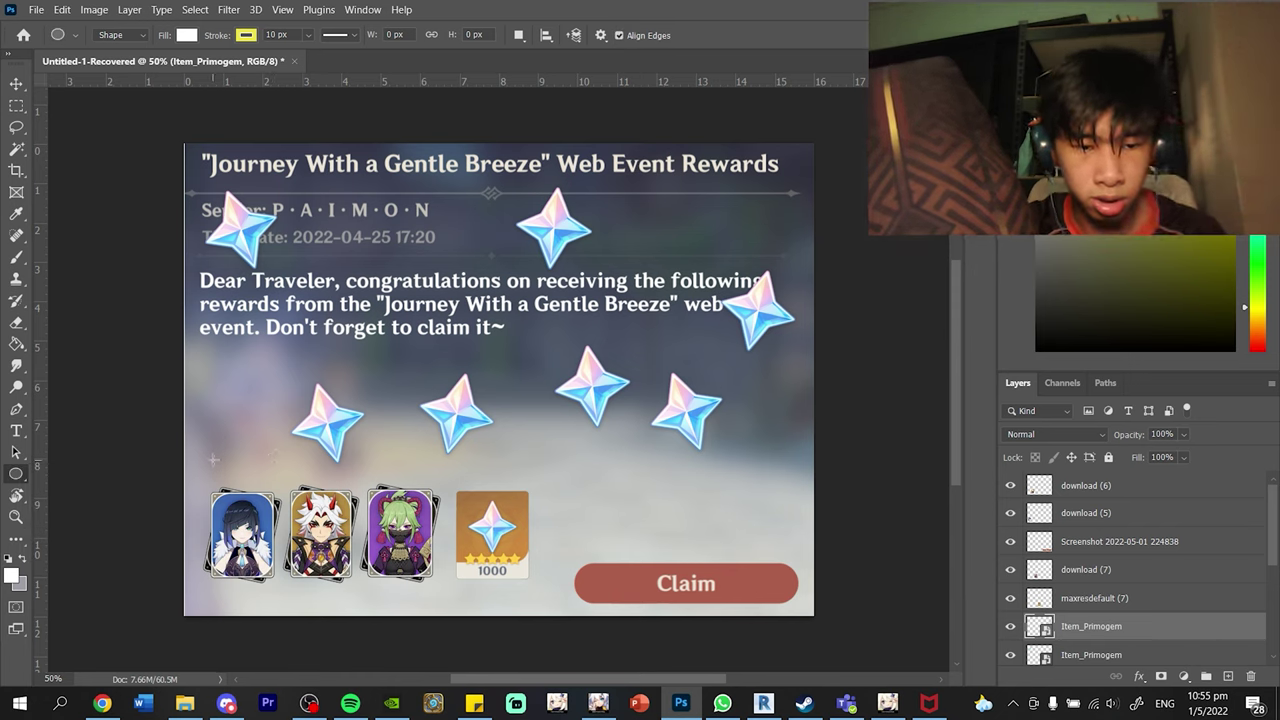
left_click_drag(204, 460, 569, 621)
left_click(1100, 568)
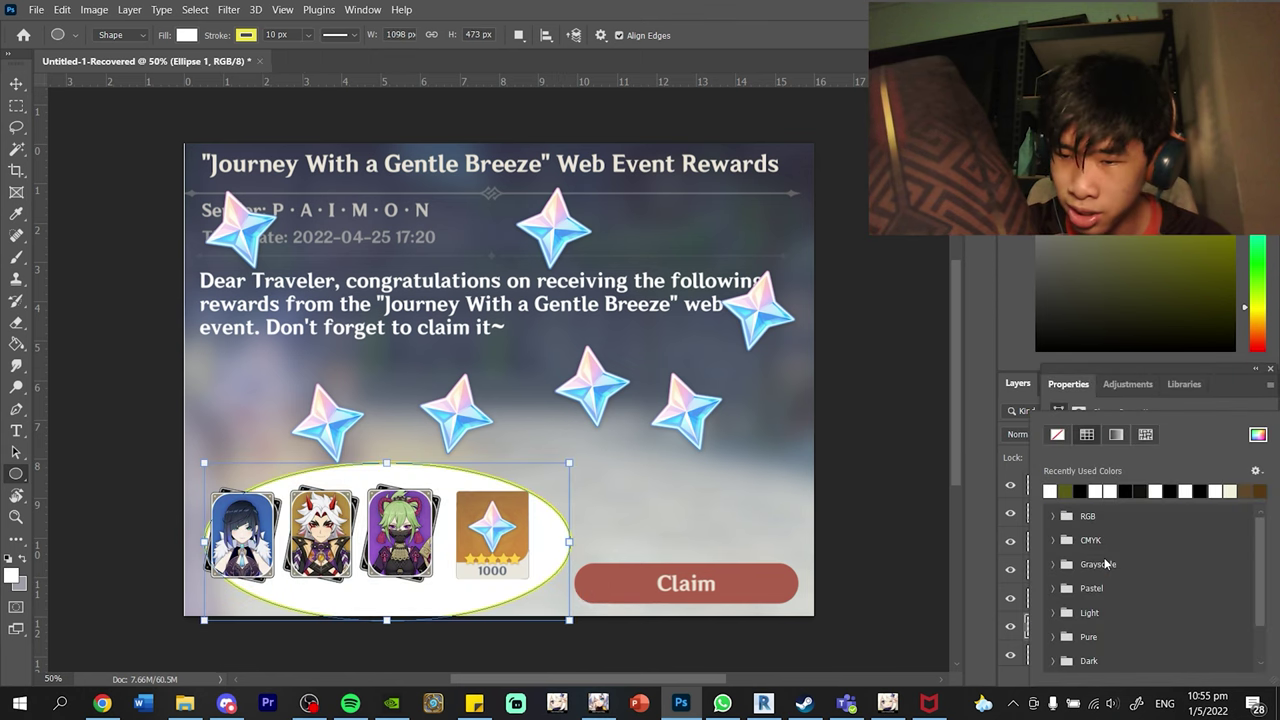
left_click(1058, 435)
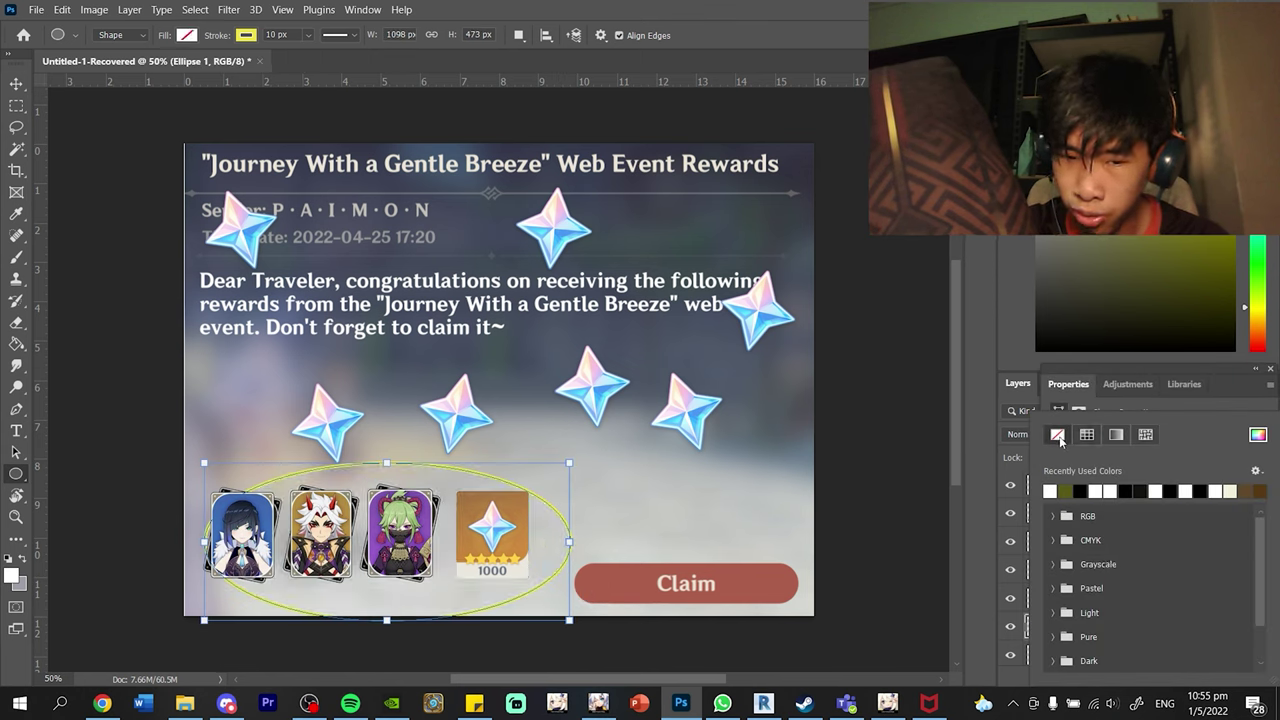
left_click(1192, 403)
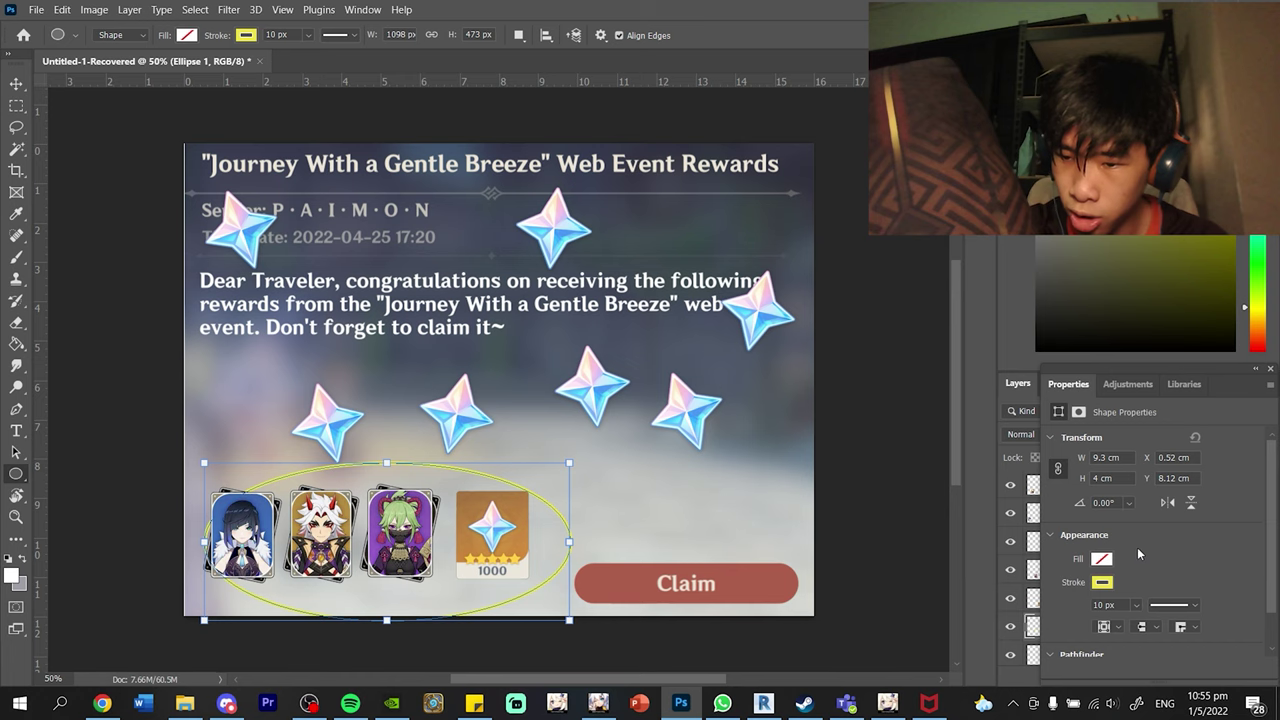
Step: Change the ellipse's stroke colour to red
left_click(1102, 582)
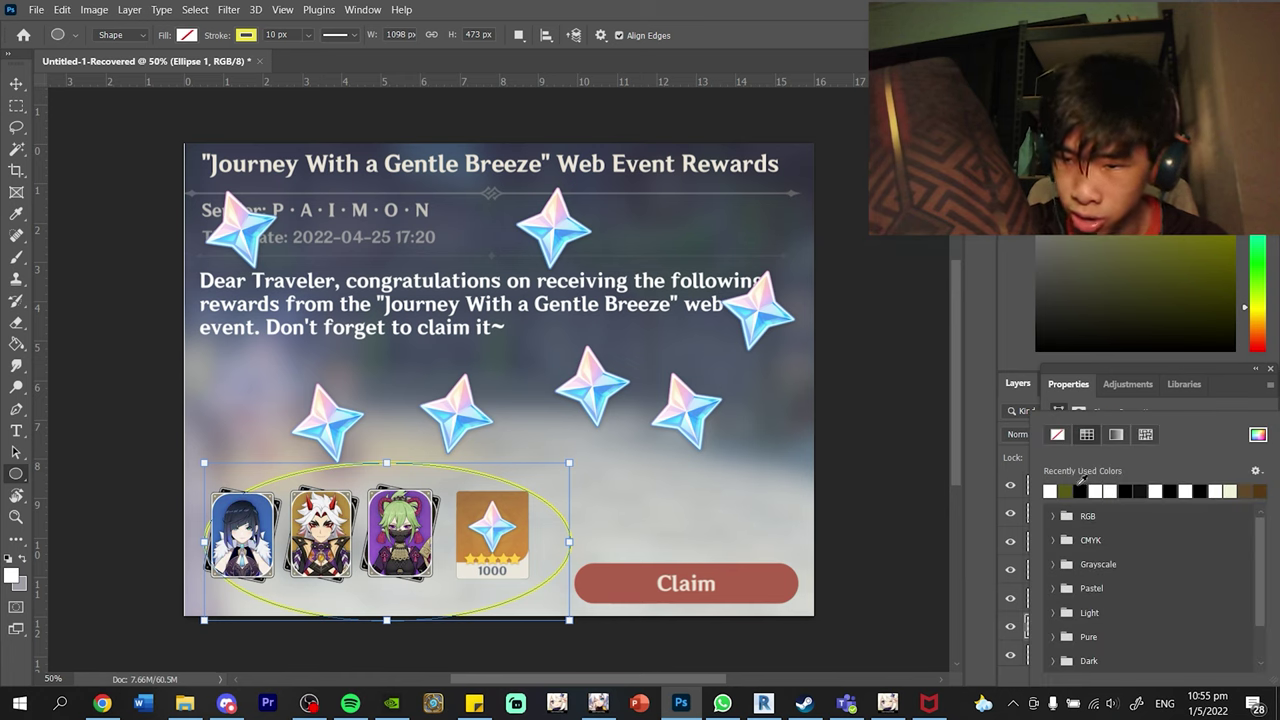
key("Escape")
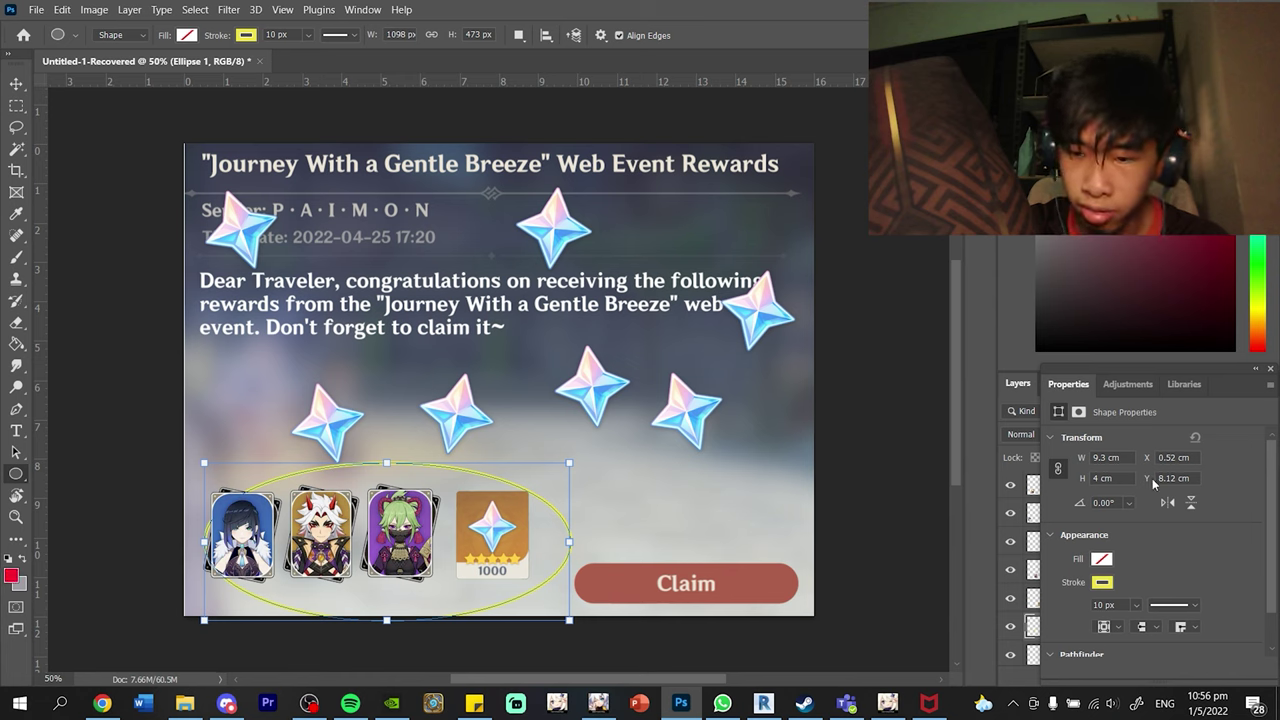
left_click(1102, 582)
left_click(1051, 491)
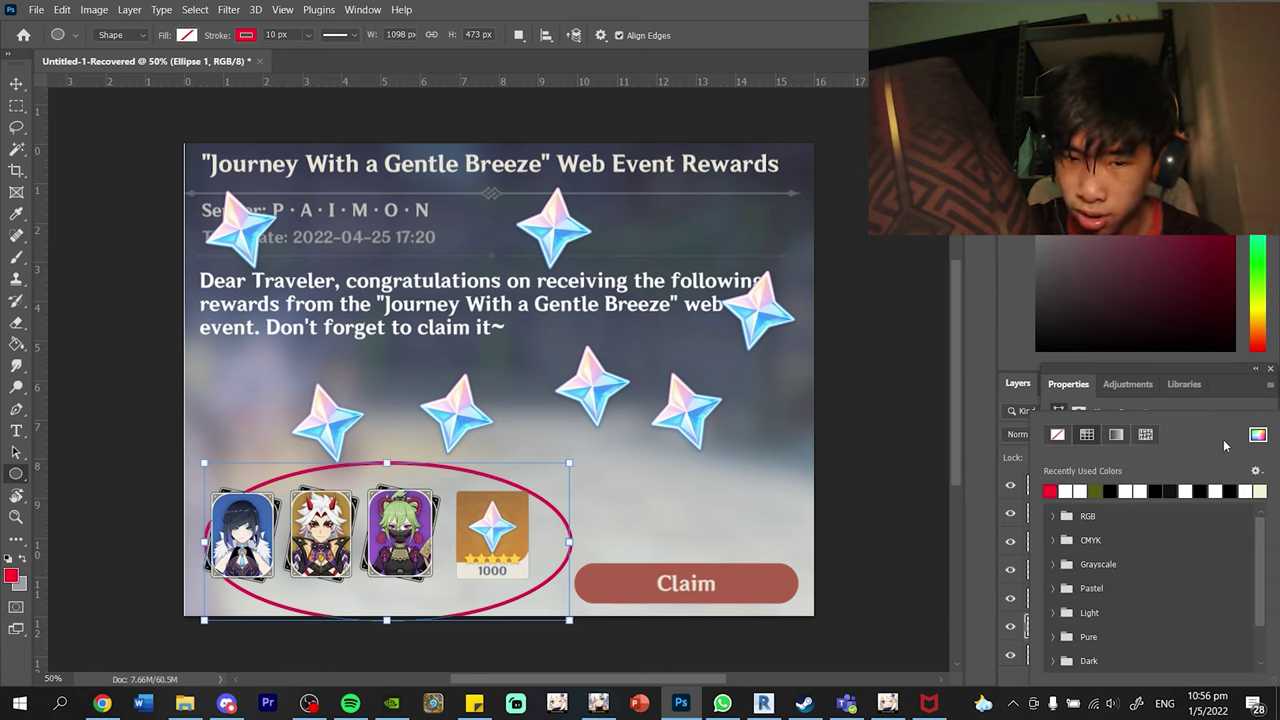
left_click(1244, 408)
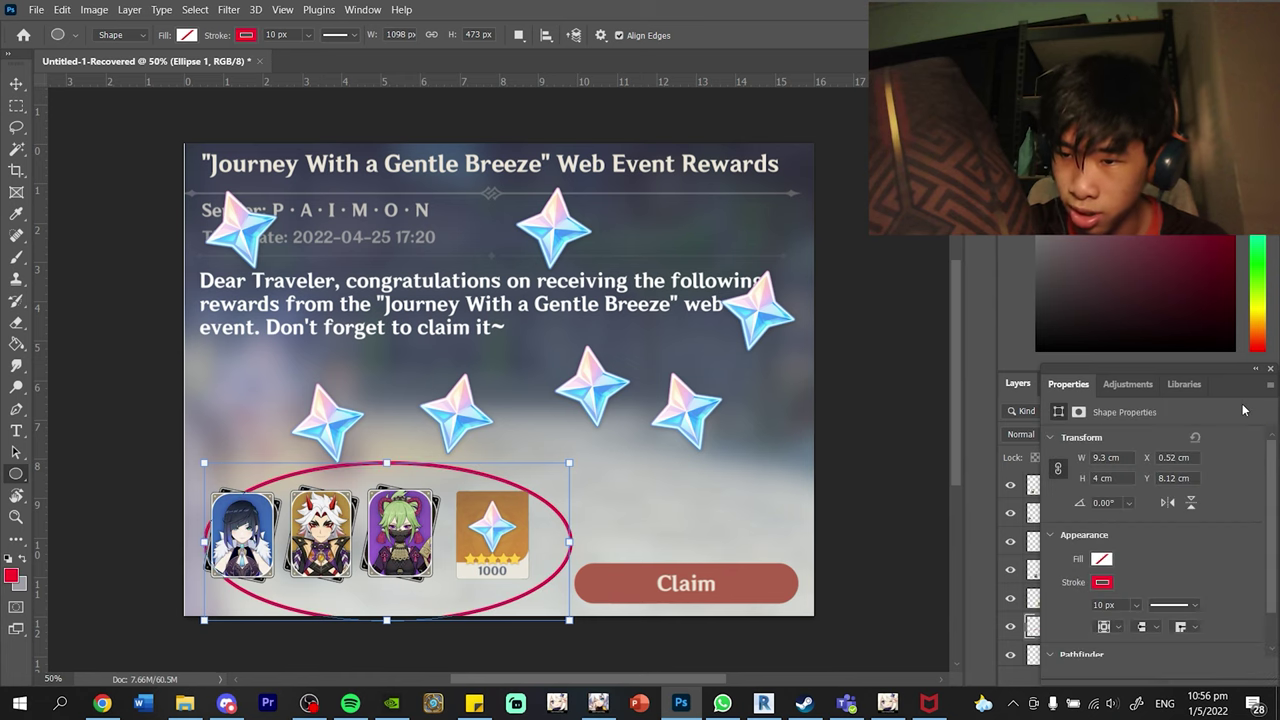
Step: Thicken the ellipse's stroke to 37.43 px and shift the ellipse slightly up and left around the four cards
left_click(1136, 605)
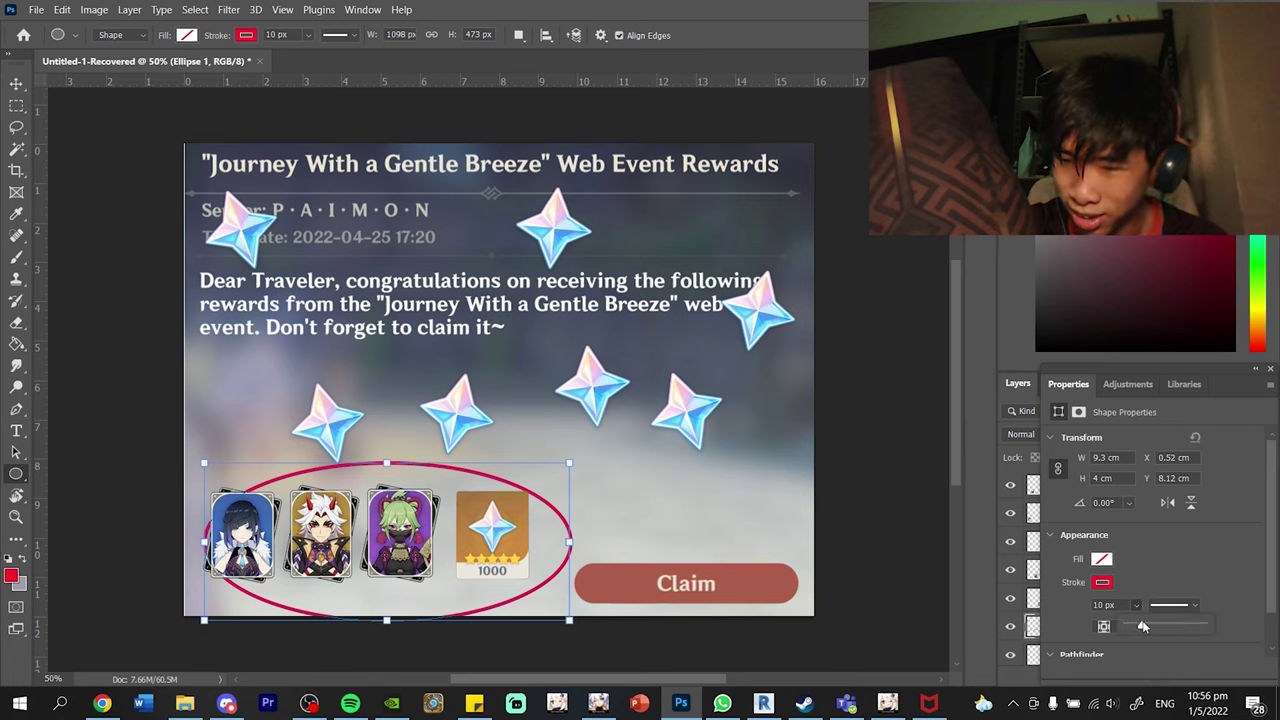
left_click_drag(1187, 627, 1153, 627)
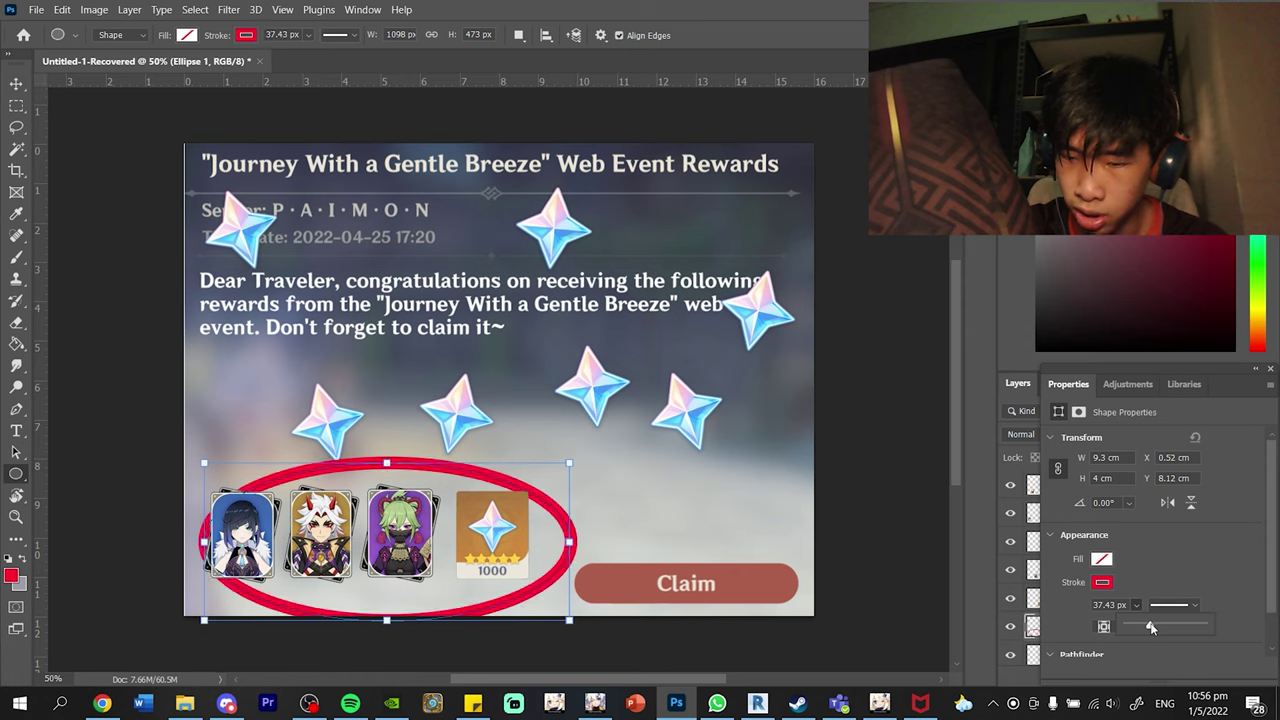
left_click(1228, 390)
scroll(1103, 535, "up", 1)
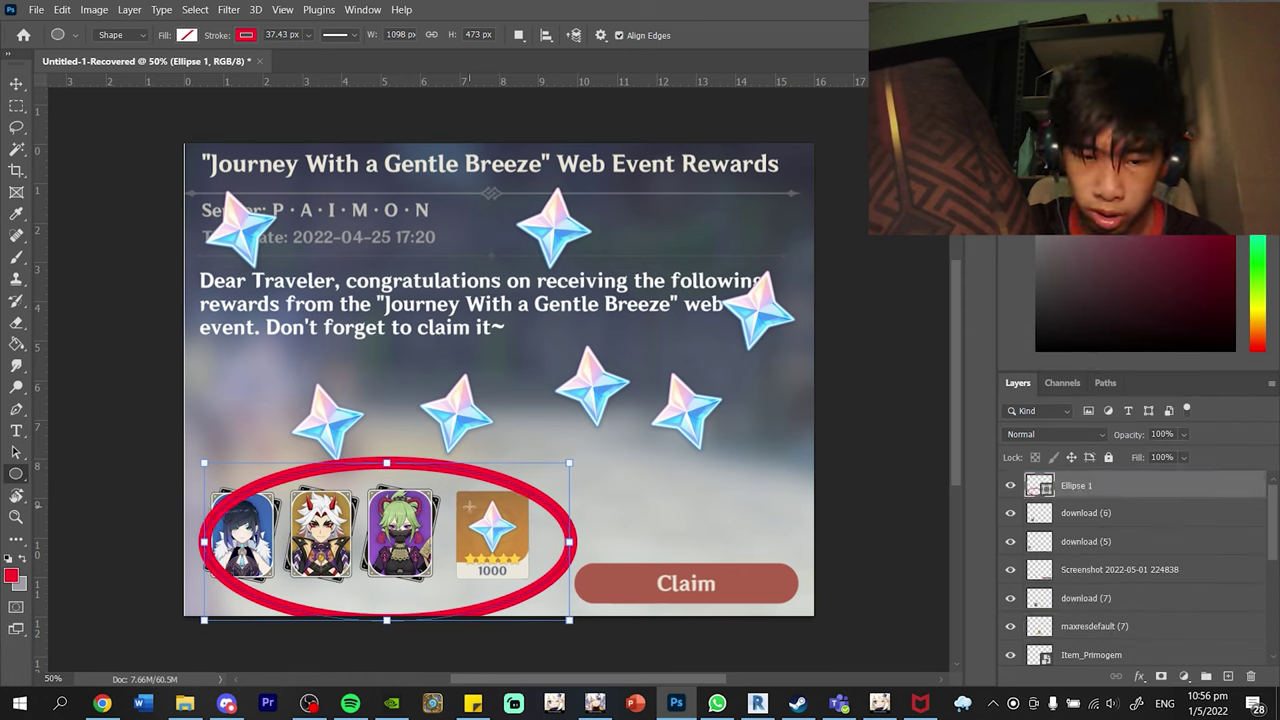
key("v")
left_click_drag(521, 515, 556, 524)
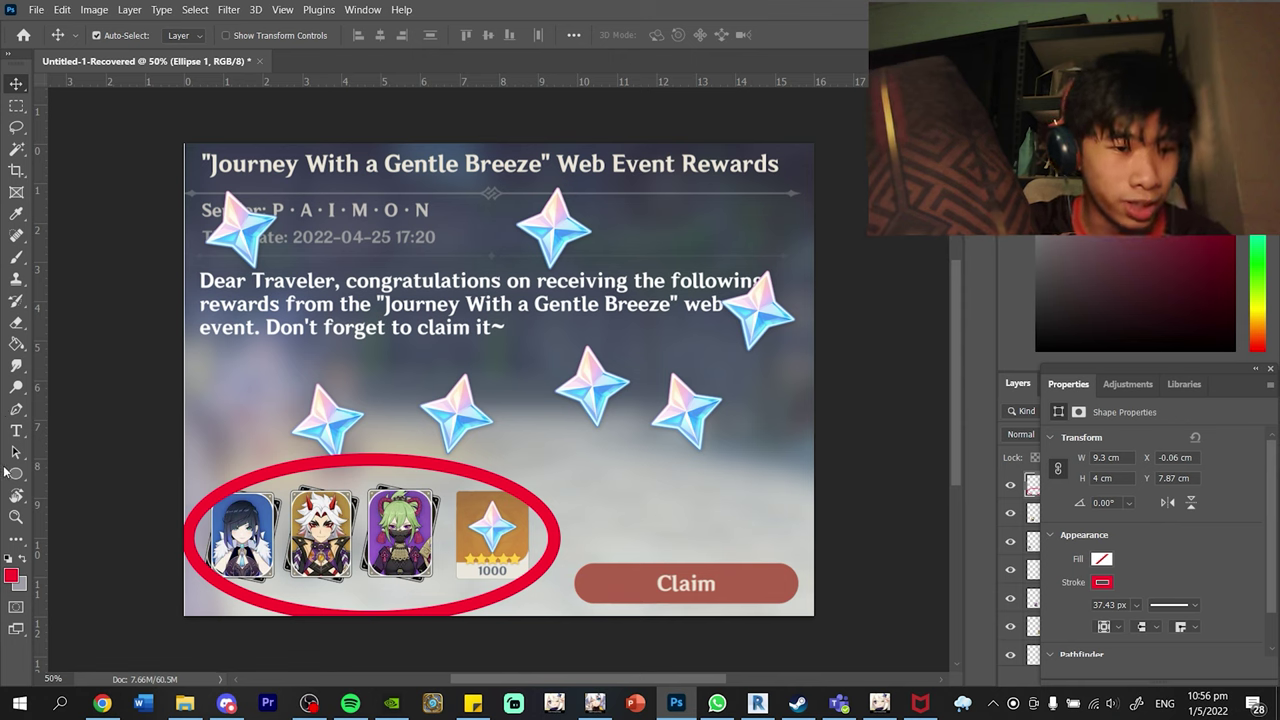
Step: Switch to Chrome, search Google Images for "red arrow" and save the left-pointing Adobe Stock arrow under its default name
left_click(104, 702)
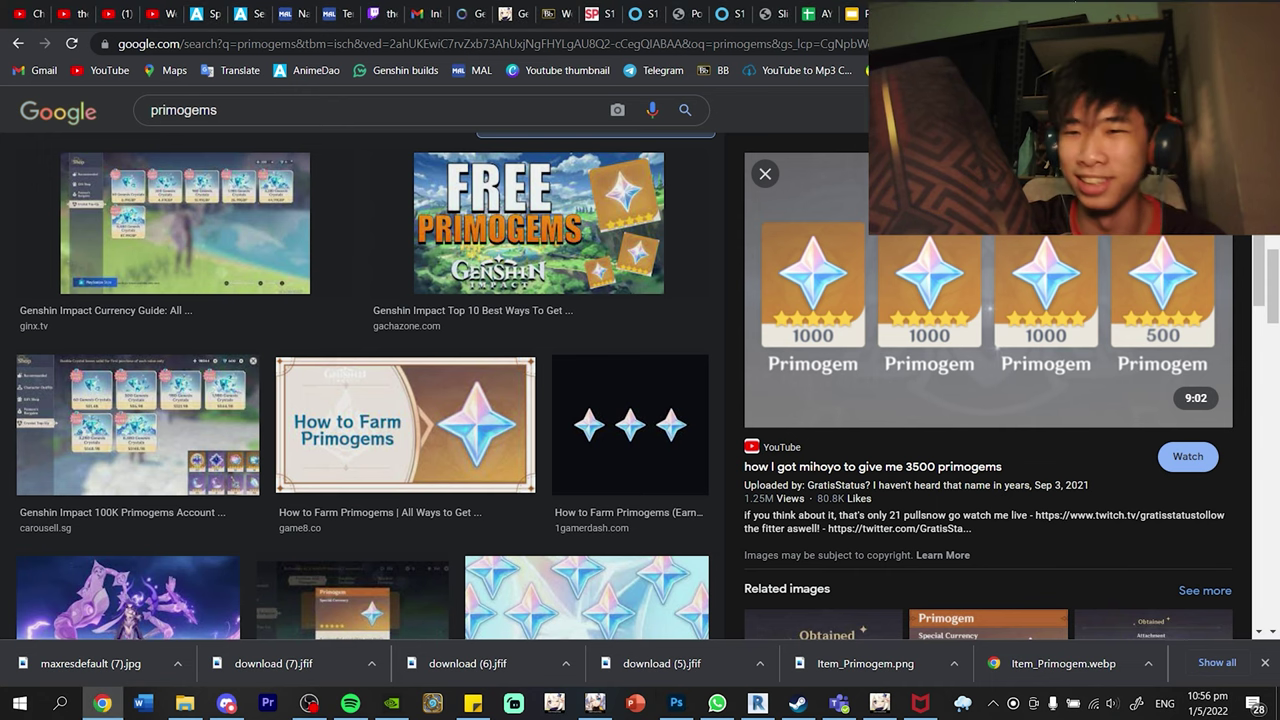
left_click(183, 110)
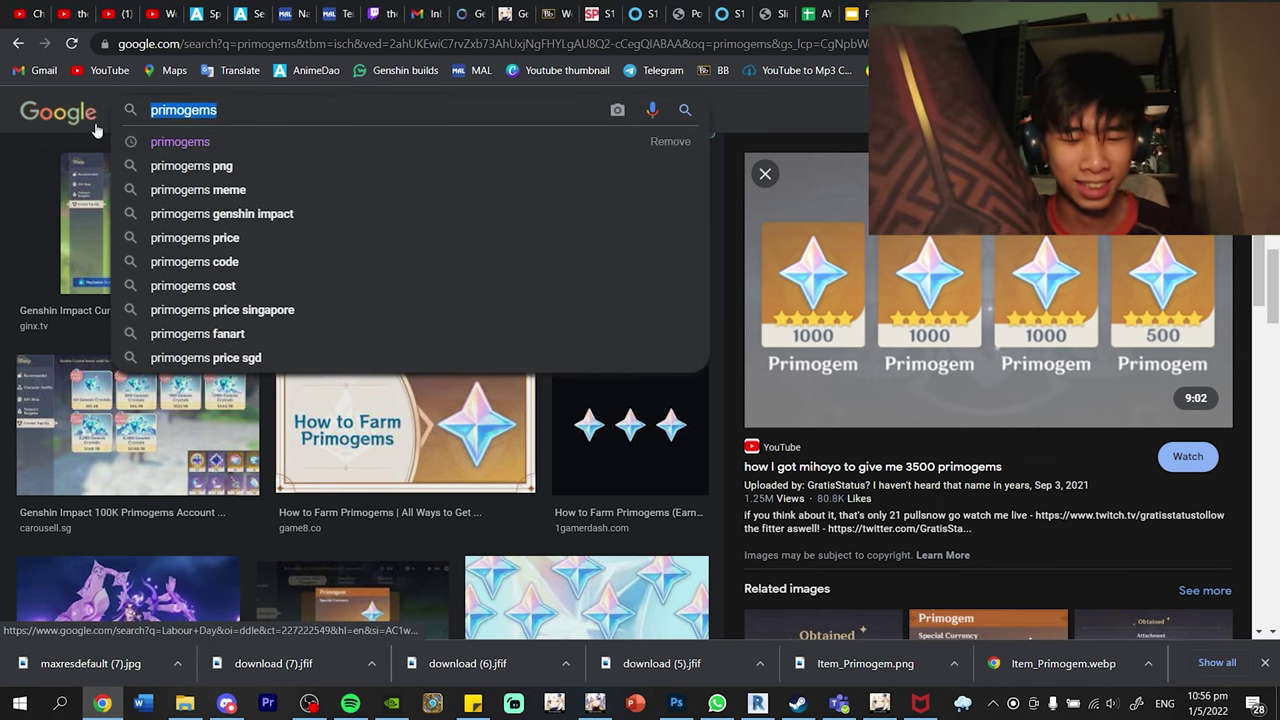
type("red arrow")
key("Return")
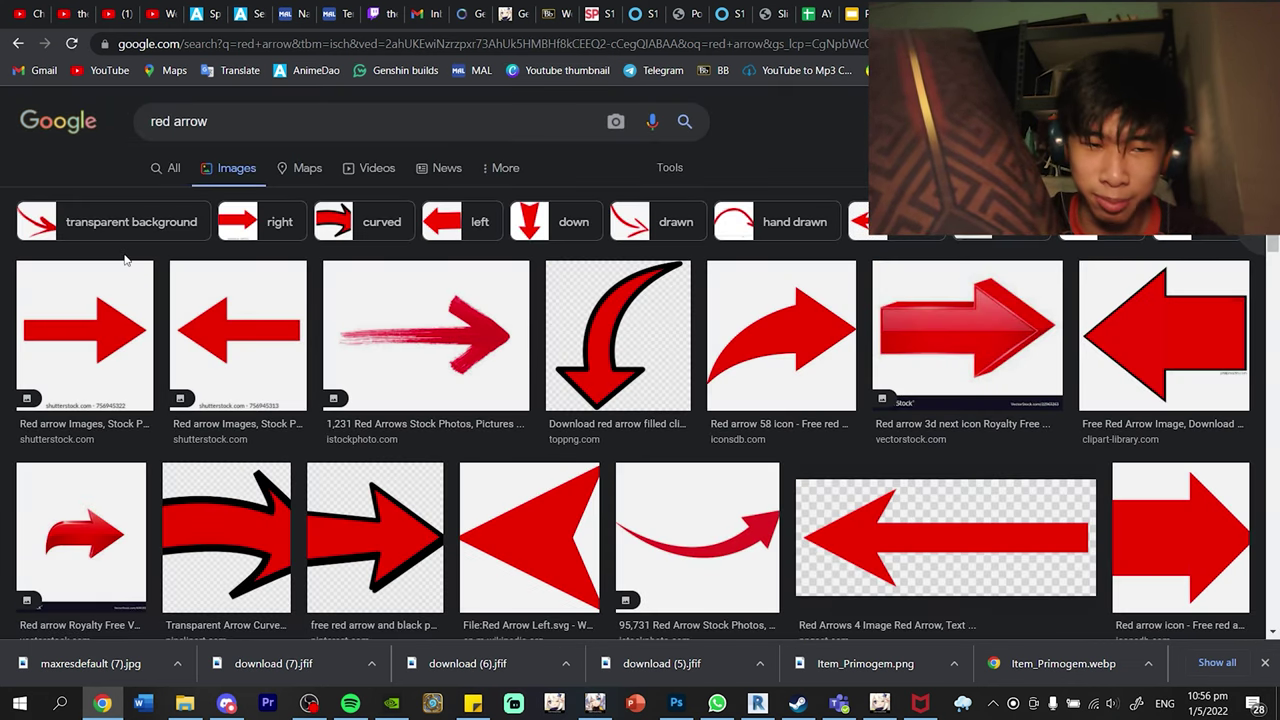
left_click(128, 285)
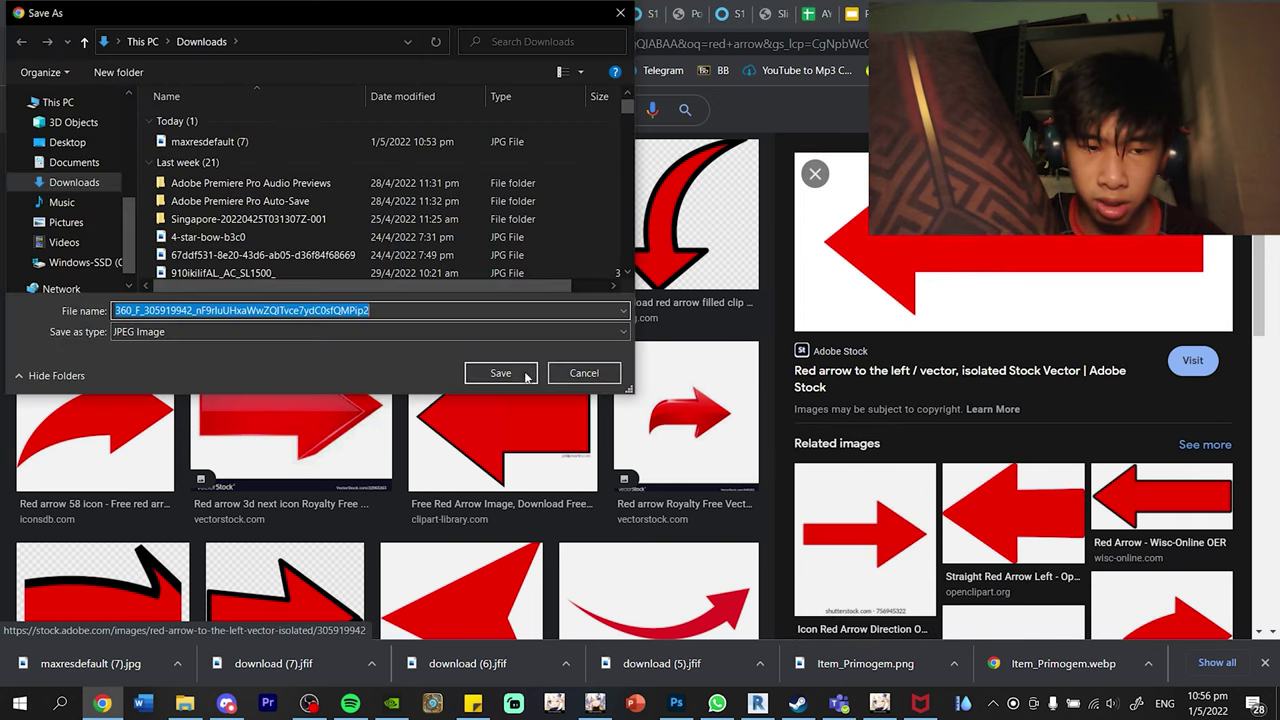
key("Return")
Step: Return to Photoshop and place the downloaded red arrow image from the Downloads folder onto the canvas at its default size
key("alt+Tab")
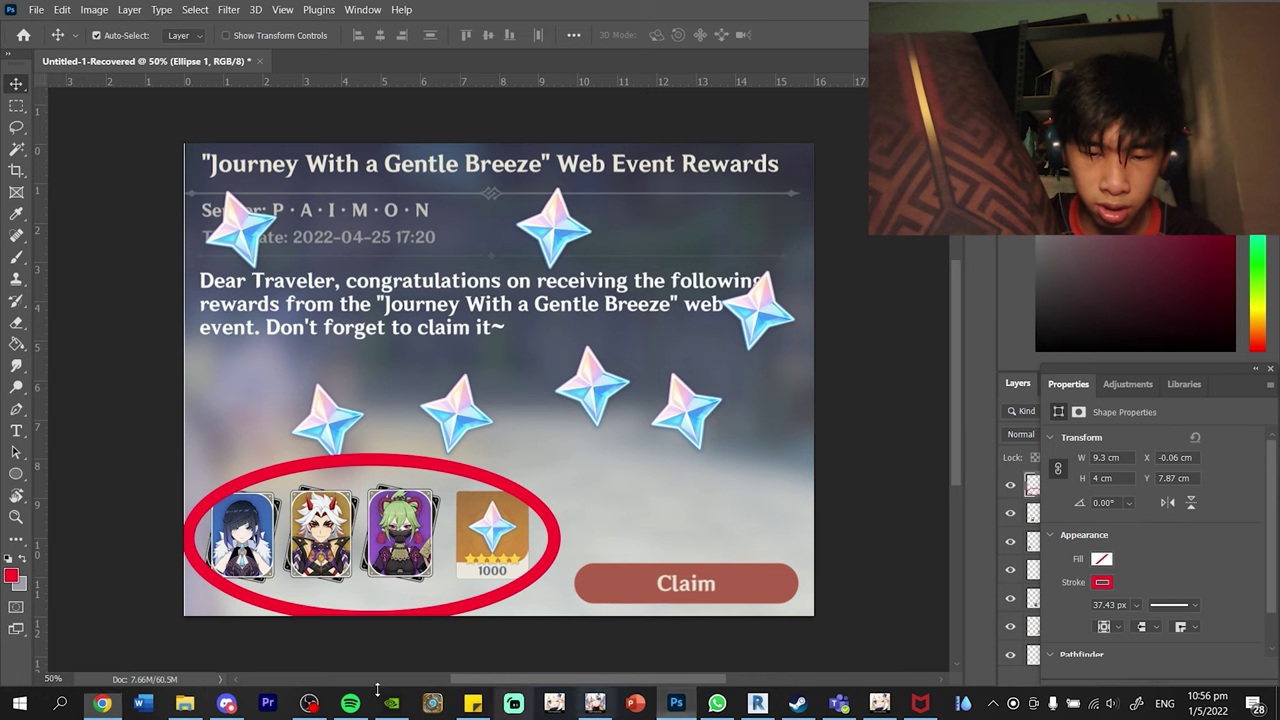
left_click(184, 703)
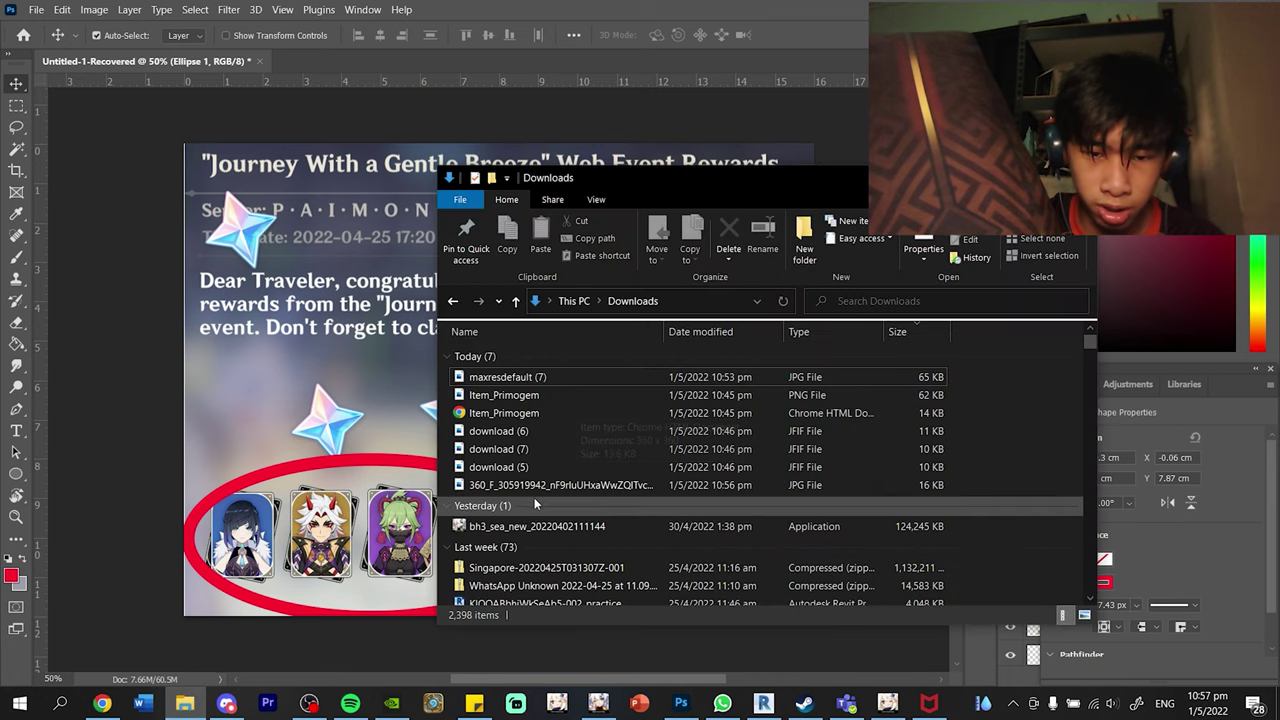
left_click_drag(543, 490, 500, 380)
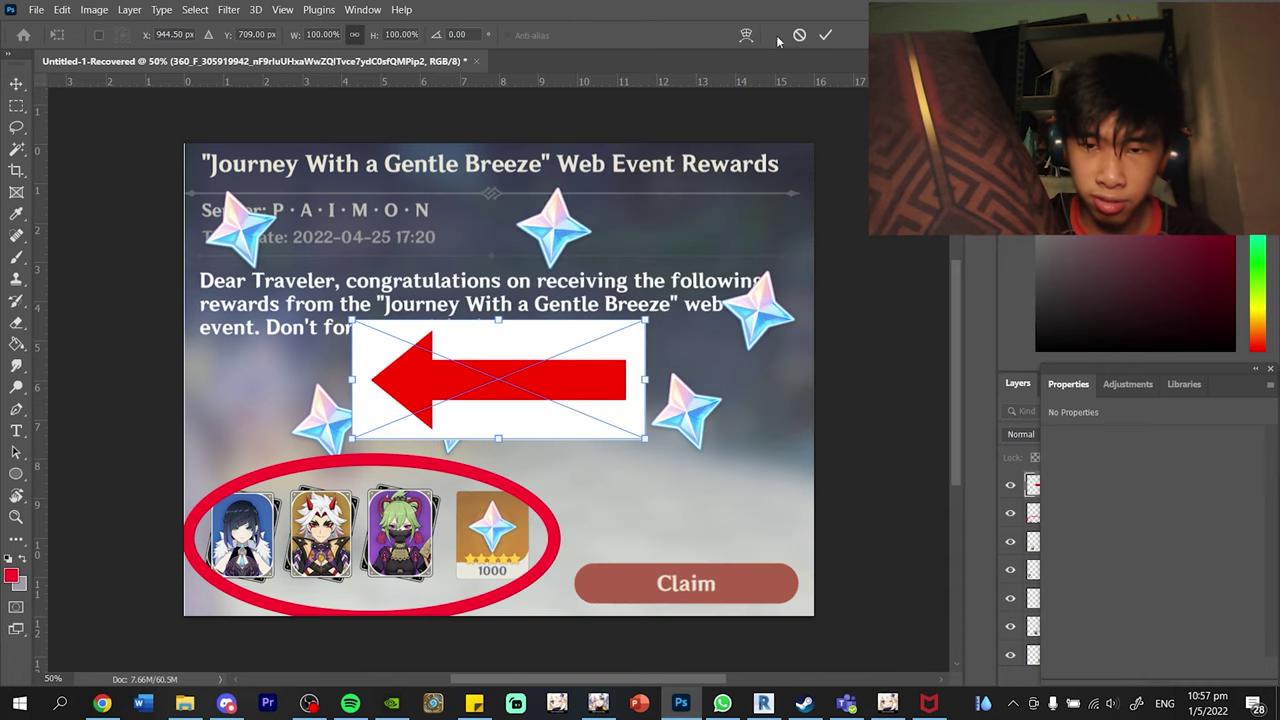
left_click(826, 35)
left_click(1270, 371)
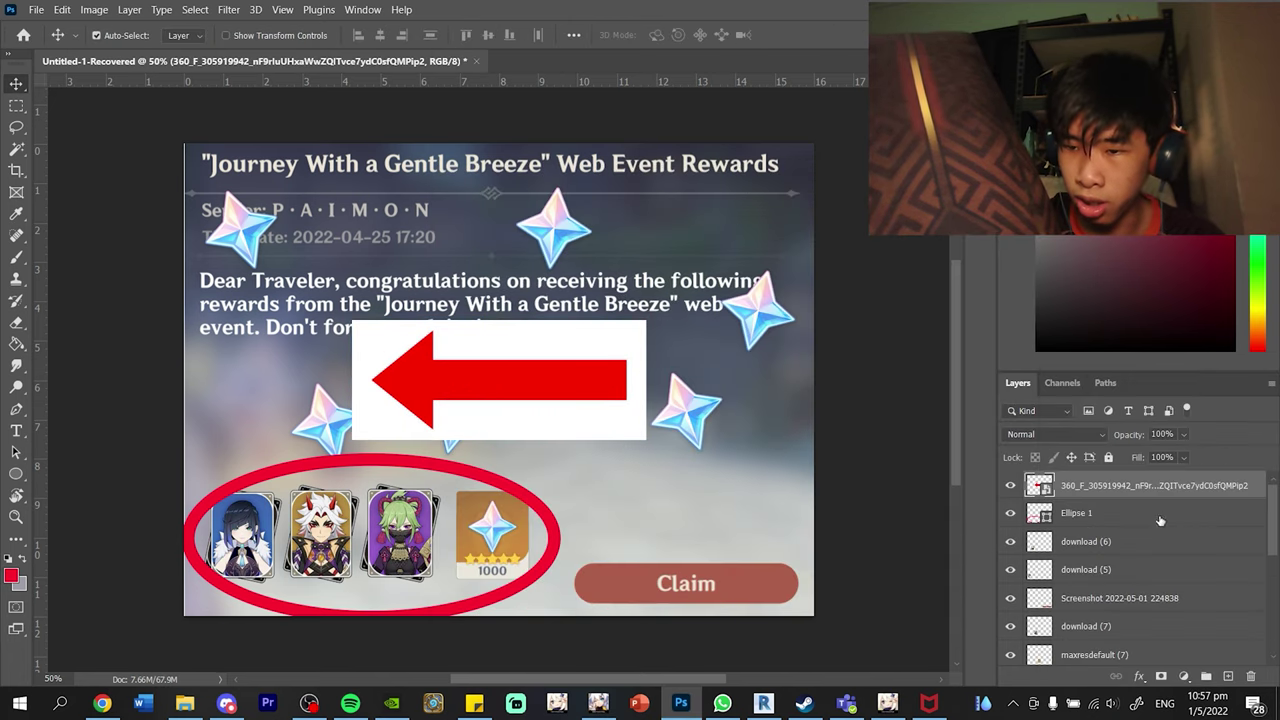
Step: Rasterize the arrow layer and delete the white background around the arrow with the Magic Wand tool
right_click(1177, 493)
left_click(1090, 310)
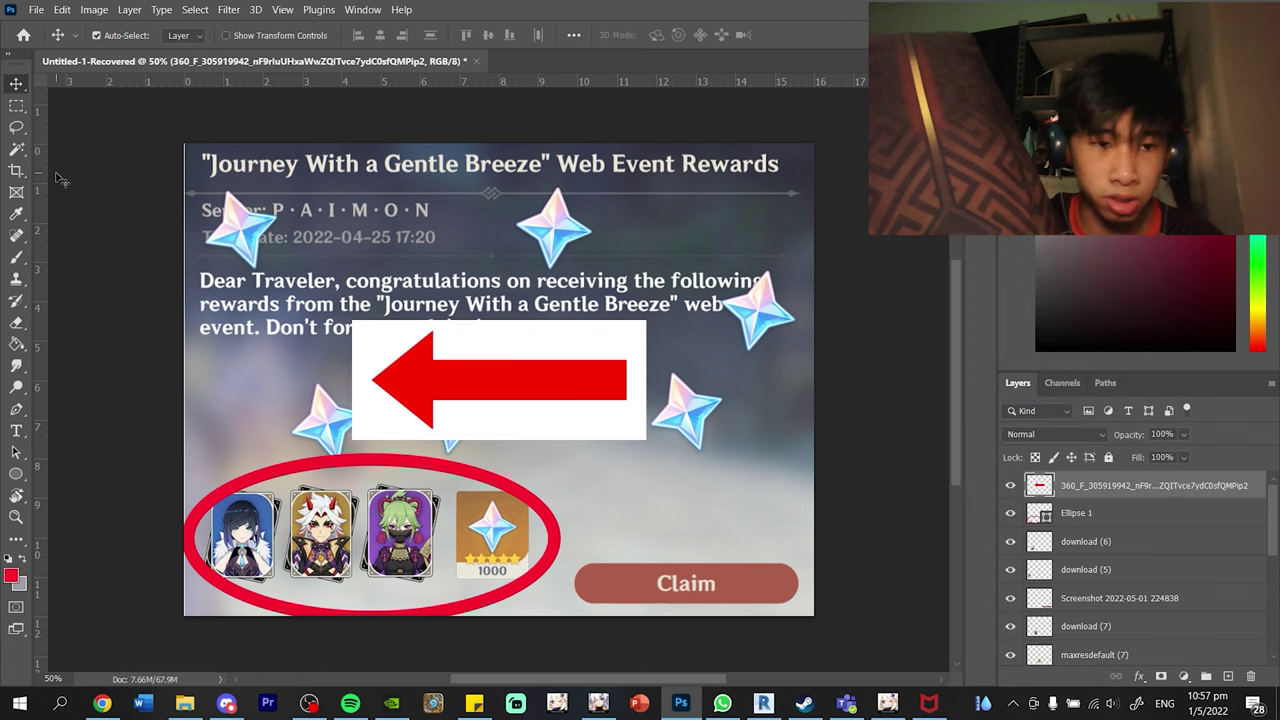
key("w")
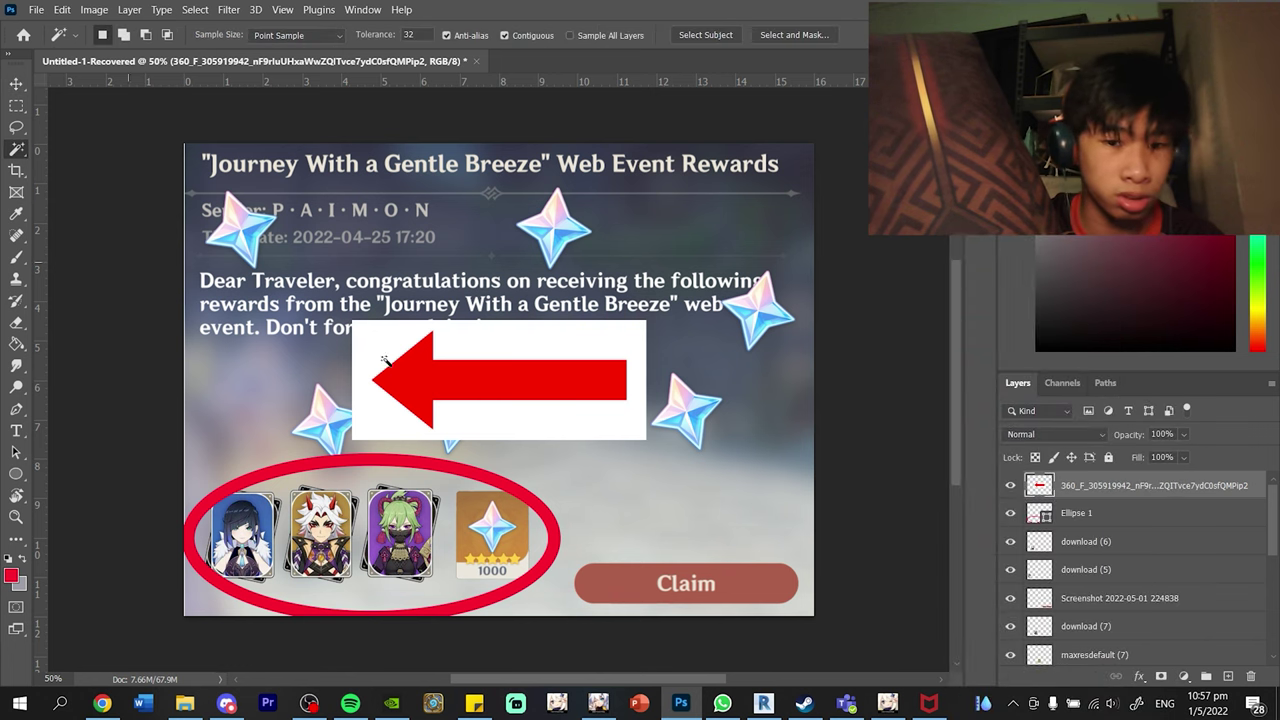
left_click(560, 349)
key("Delete")
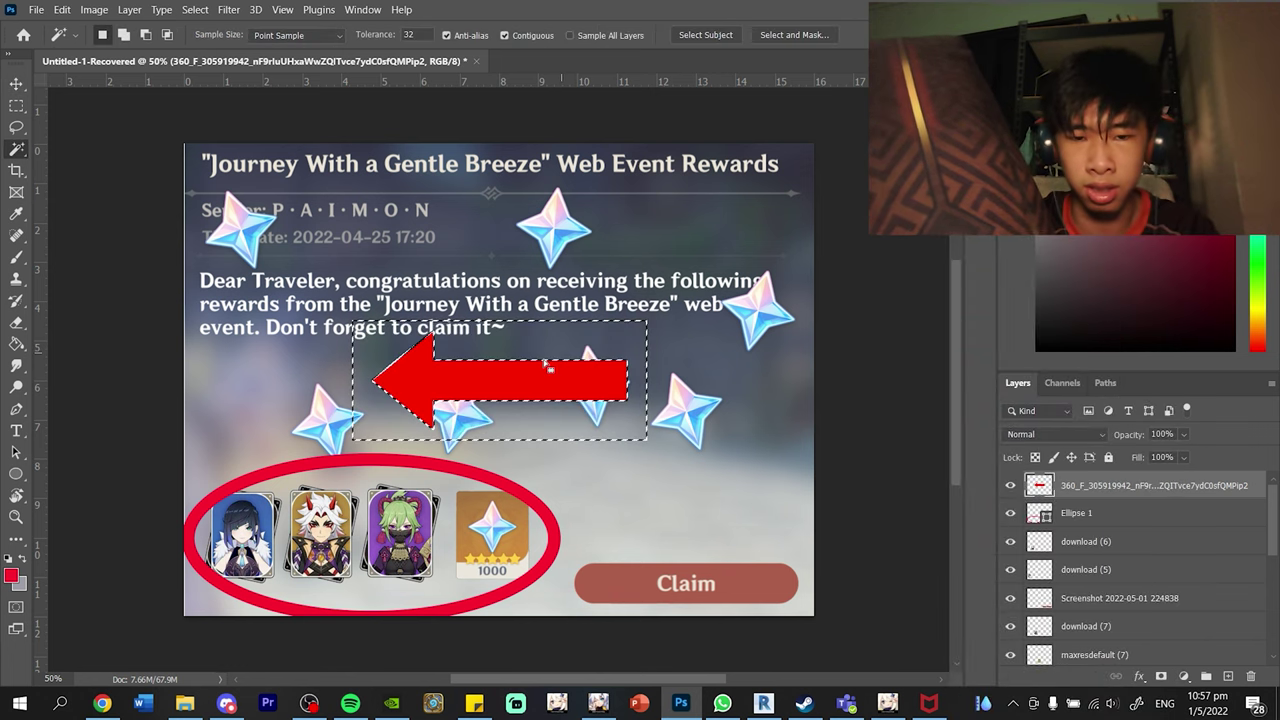
Step: Move, enlarge and rotate the red arrow so it runs diagonally from the canvas's upper edge down to the ellipse
left_click(18, 84)
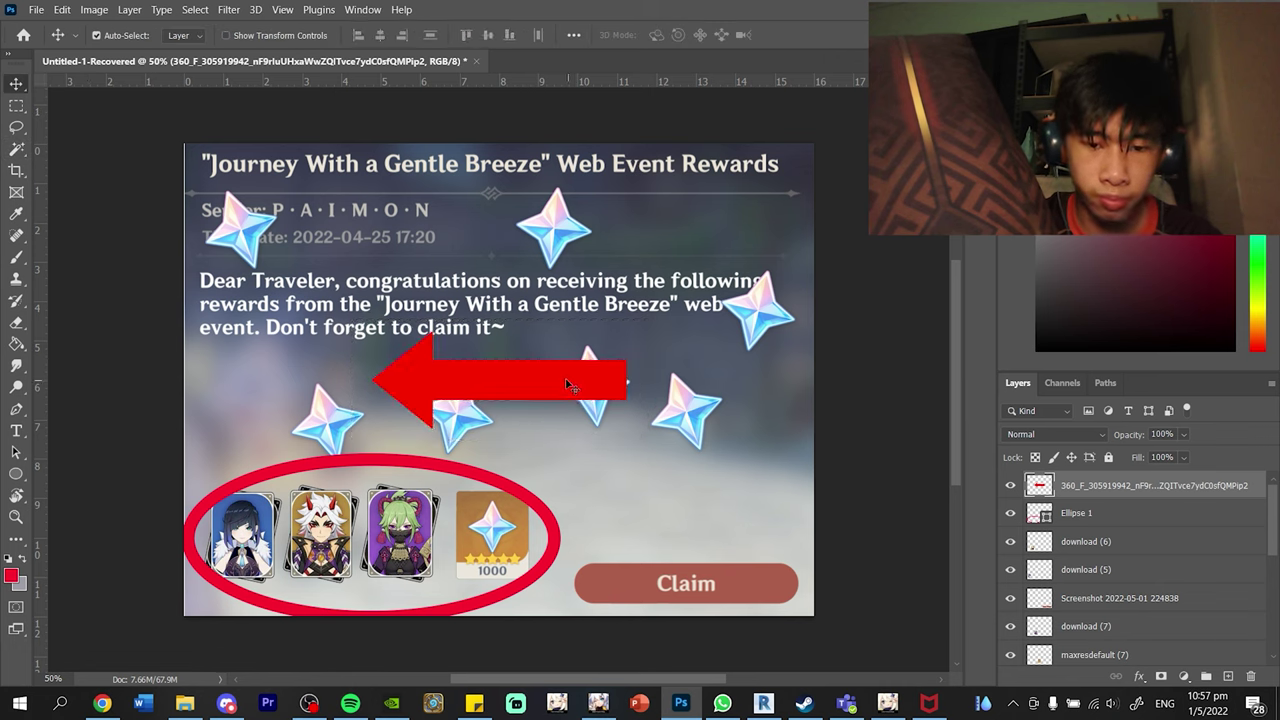
left_click_drag(572, 386, 646, 424)
key("ctrl+t")
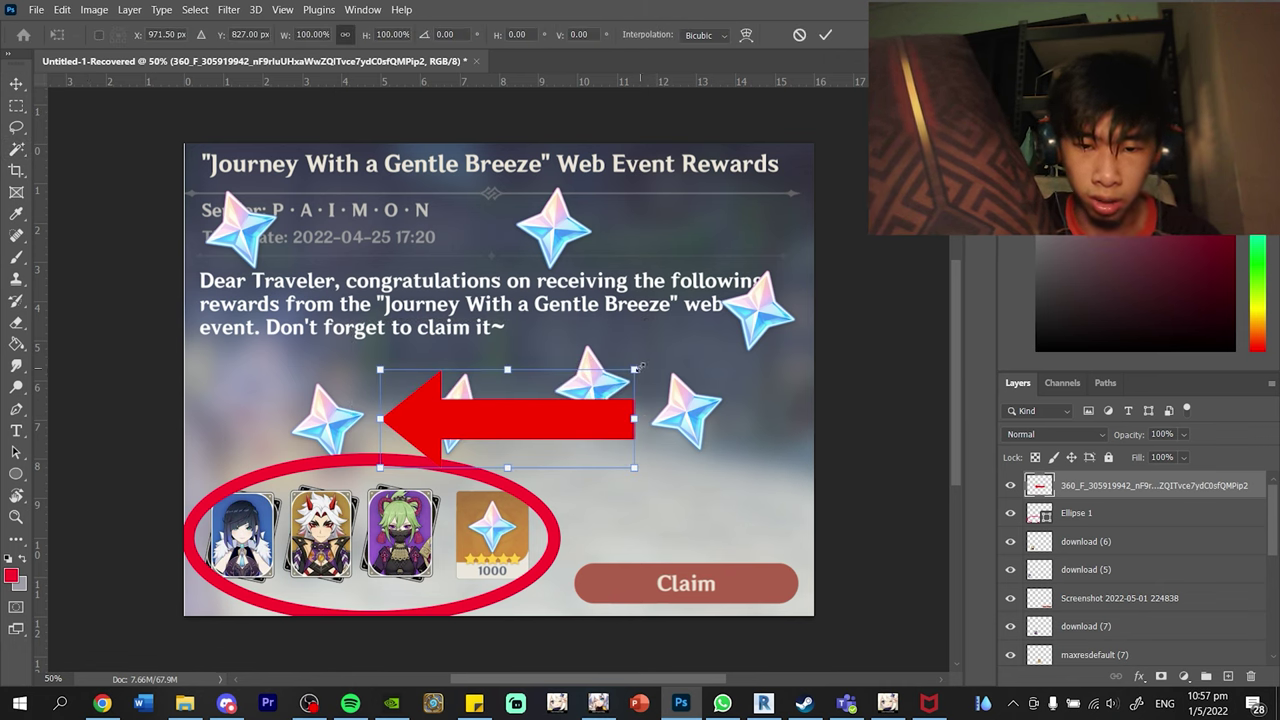
left_click_drag(645, 363, 554, 277)
left_click_drag(534, 374, 594, 362)
key("Return")
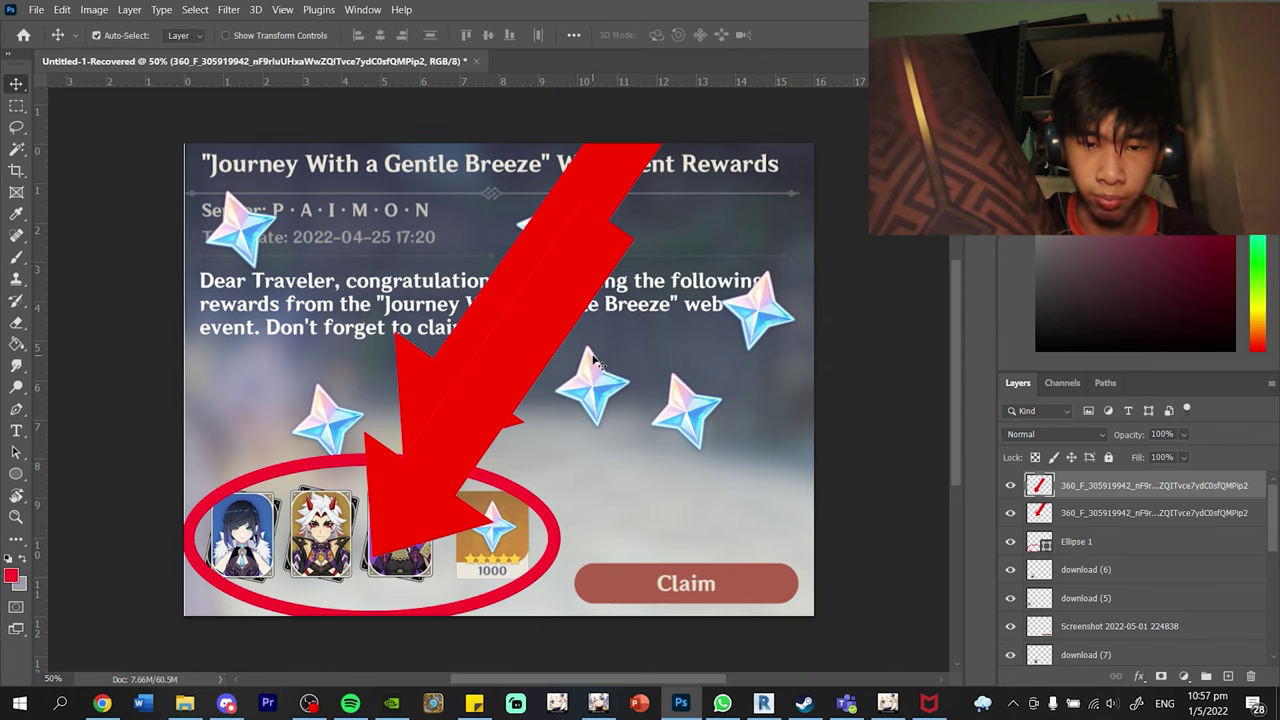
Step: Shrink and rotate a copy of the arrow so it points straight down at the Claim button
left_click_drag(420, 512, 610, 470)
key("ctrl+t")
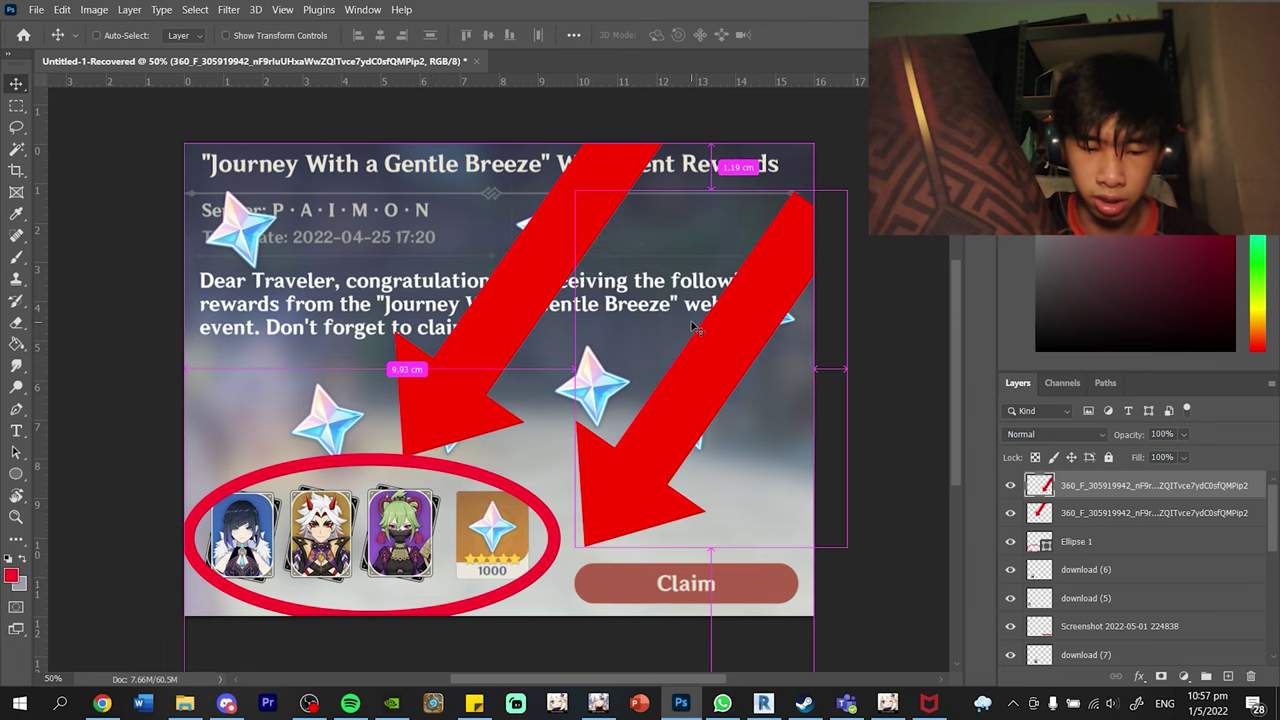
left_click_drag(700, 150, 684, 487)
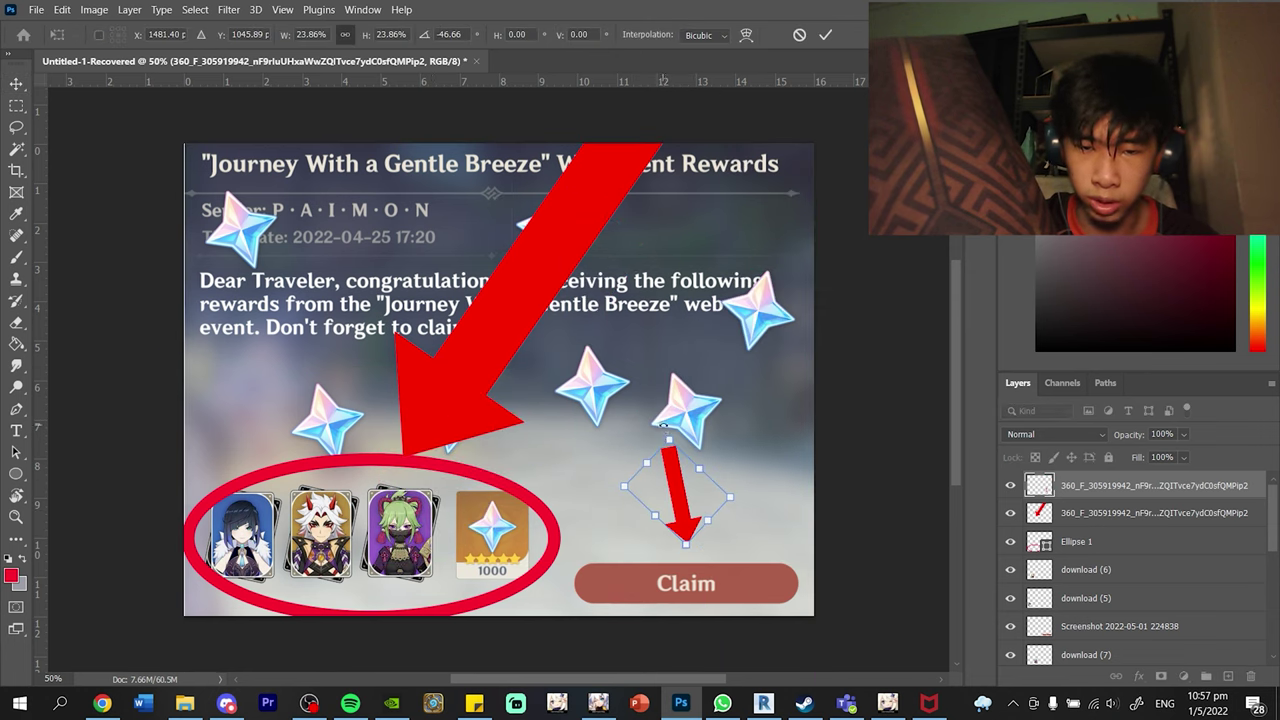
left_click_drag(664, 427, 680, 373)
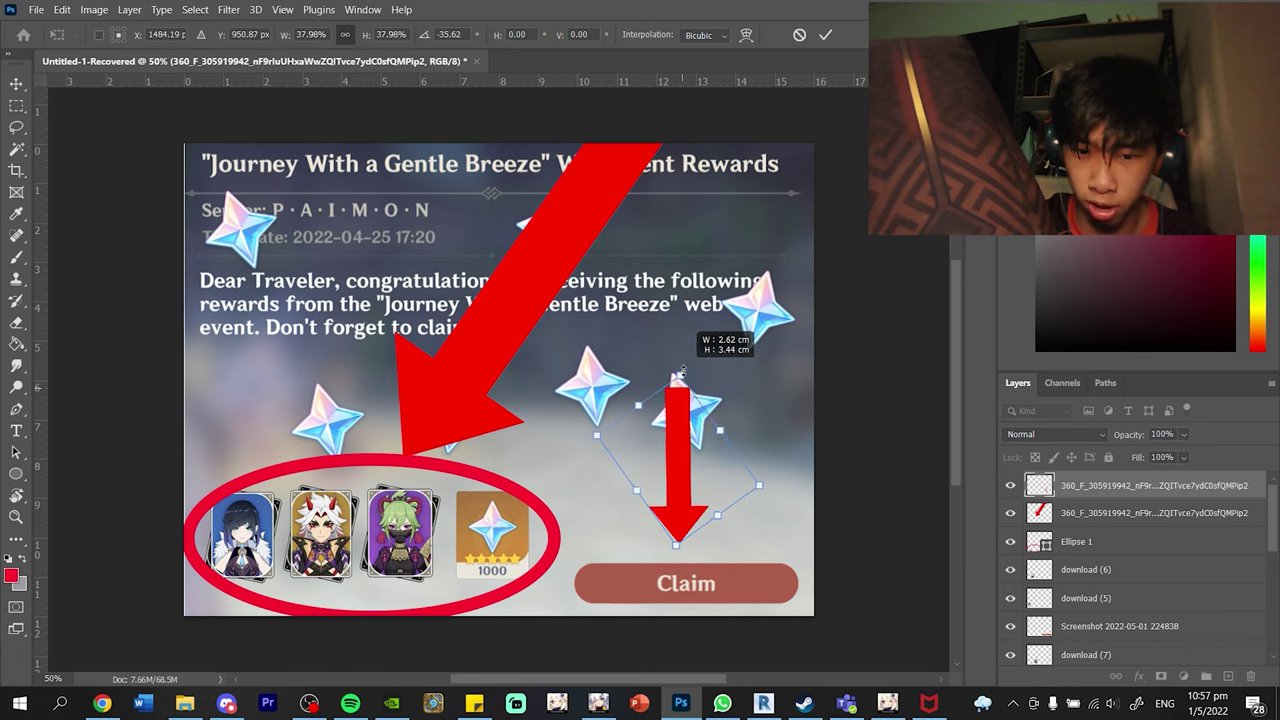
left_click_drag(679, 440, 745, 430)
left_click(825, 35)
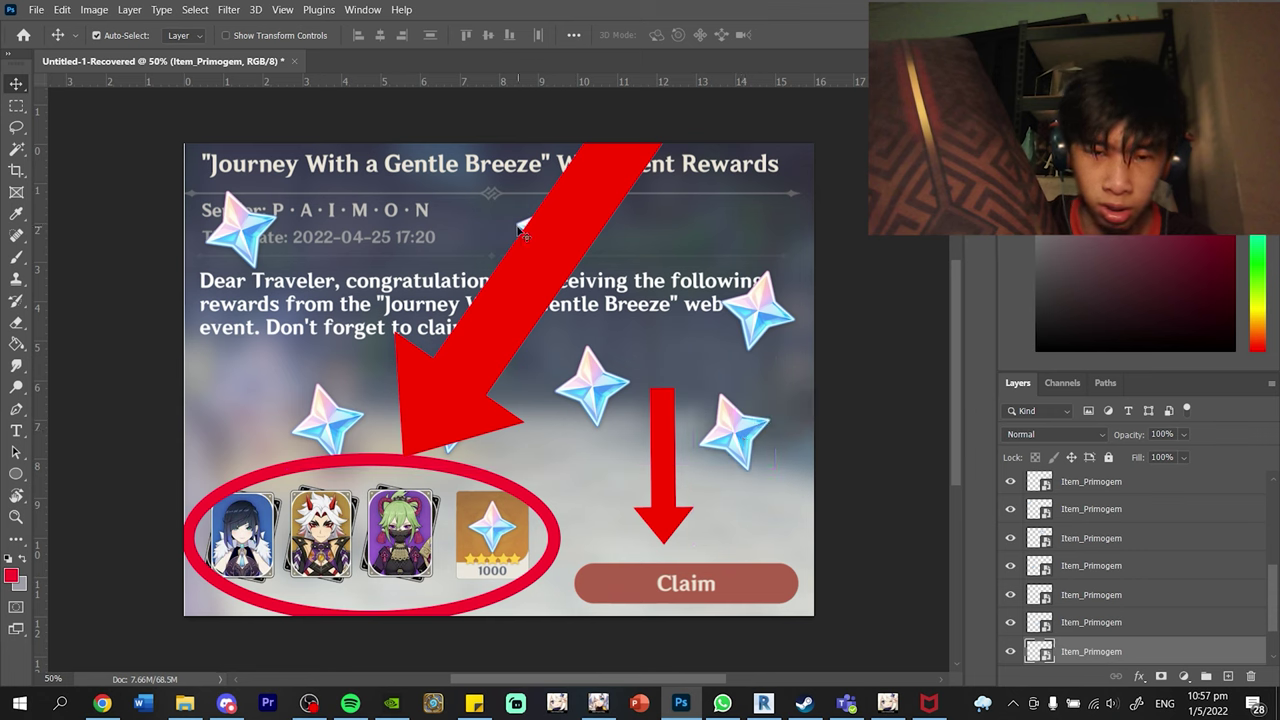
Step: Reposition the Primogems covered by or close to the large arrow so they spread clear of both arrows
left_click_drag(520, 230, 398, 200)
left_click_drag(659, 236, 684, 238)
left_click(904, 242)
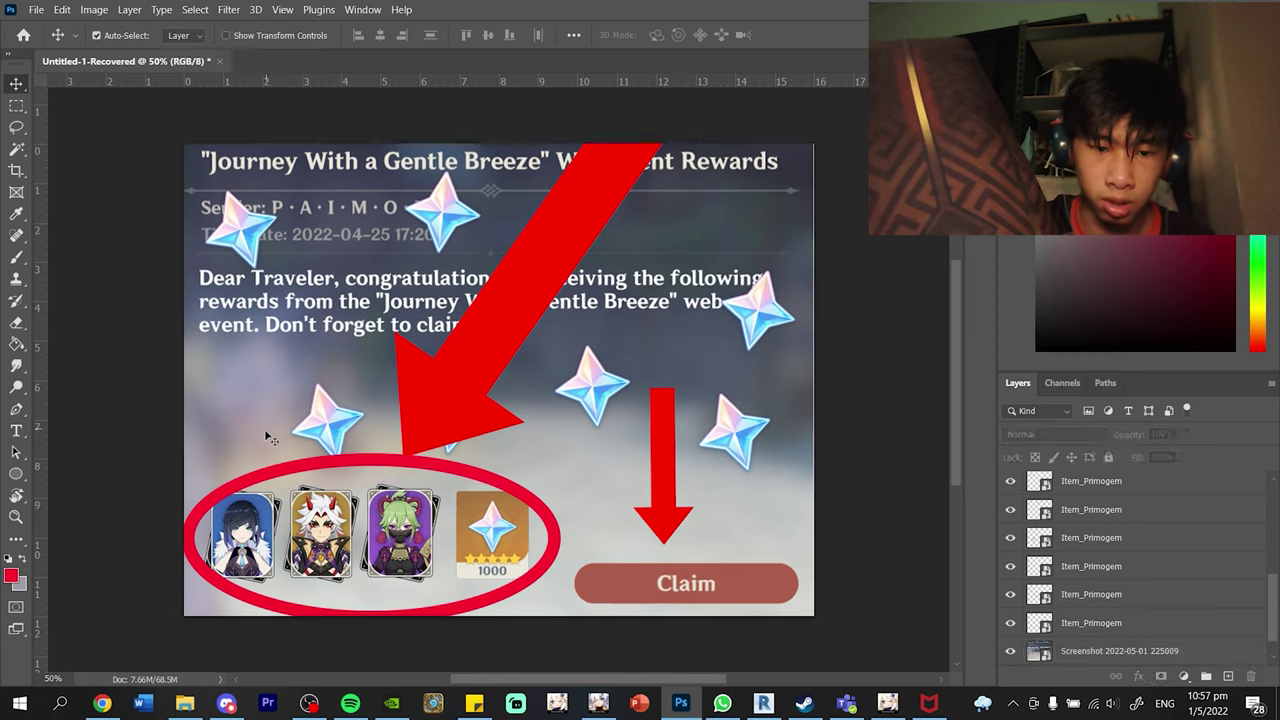
left_click_drag(455, 455, 533, 480)
left_click_drag(595, 385, 597, 340)
Step: Load the large arrow's shape as a selection and expand it by 10 pixels
left_click(535, 287)
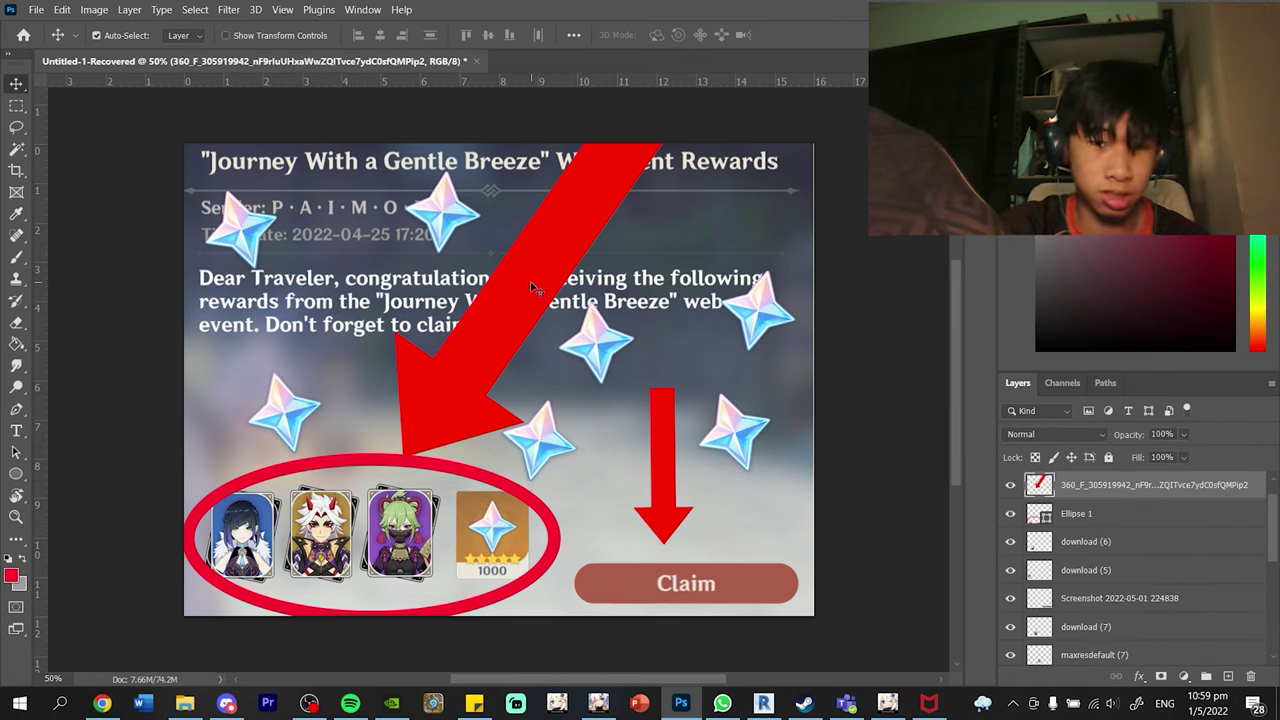
right_click(1041, 486)
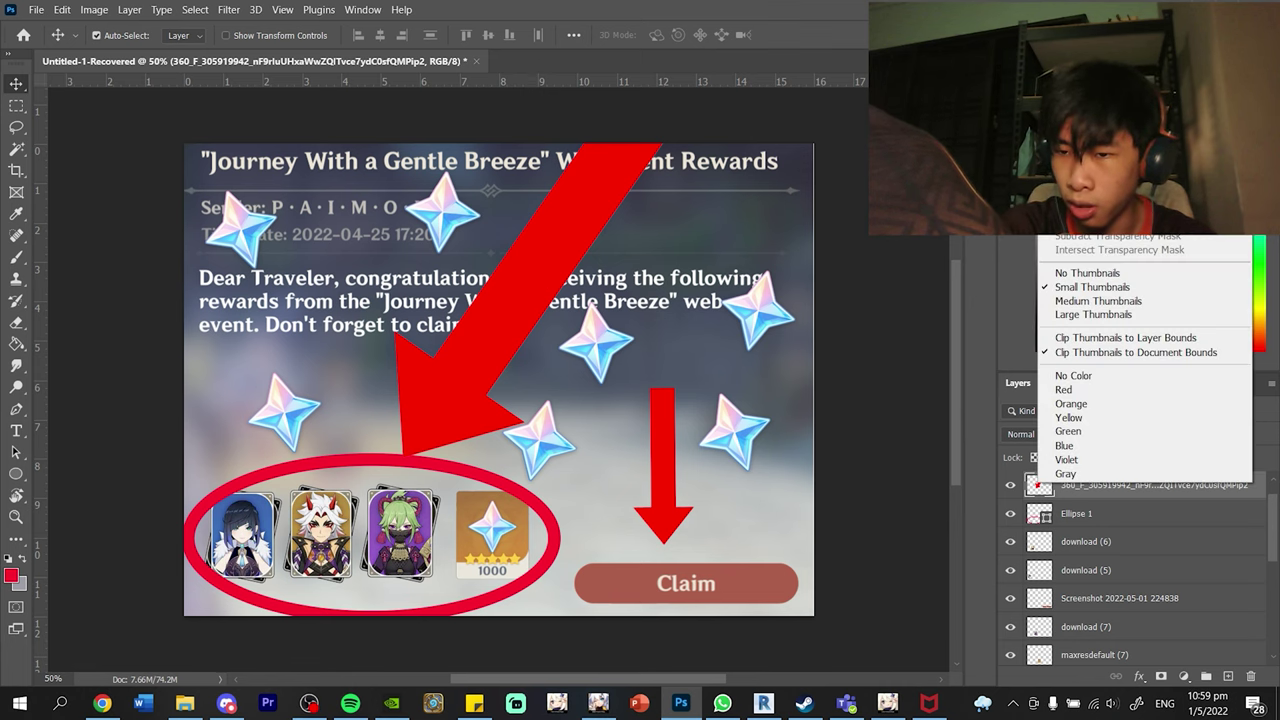
left_click(1090, 200)
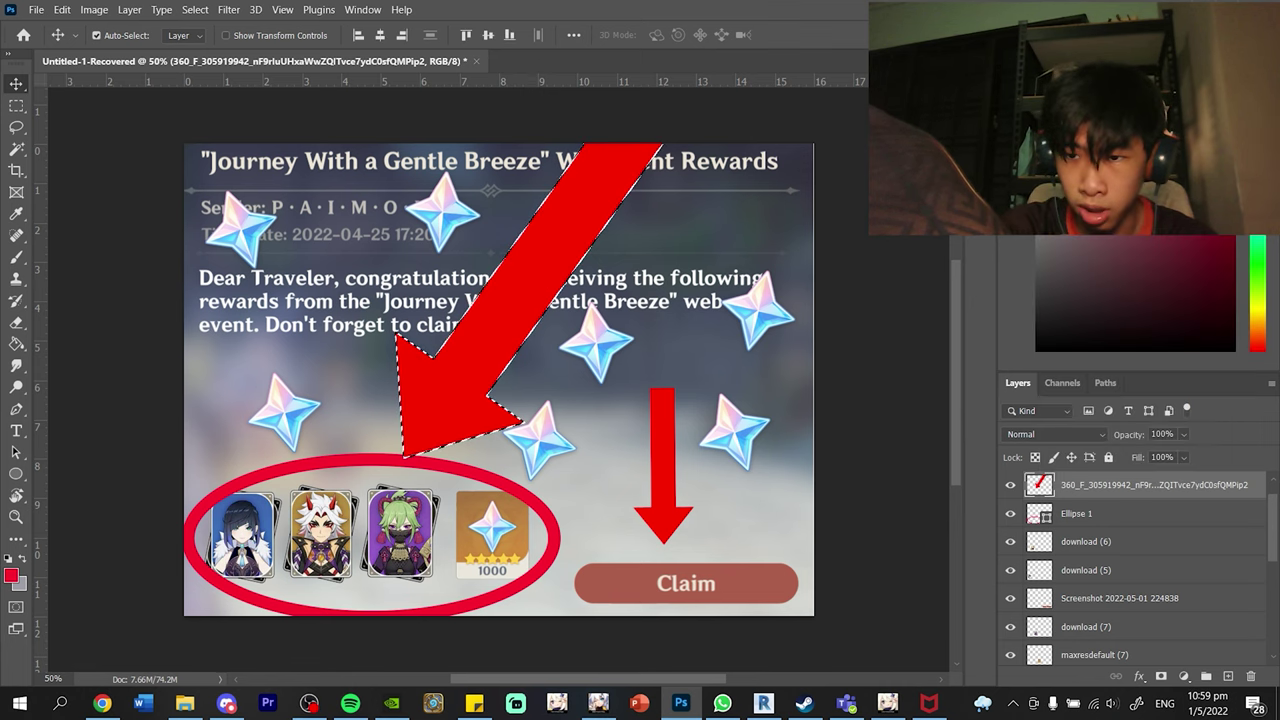
left_click(190, 9)
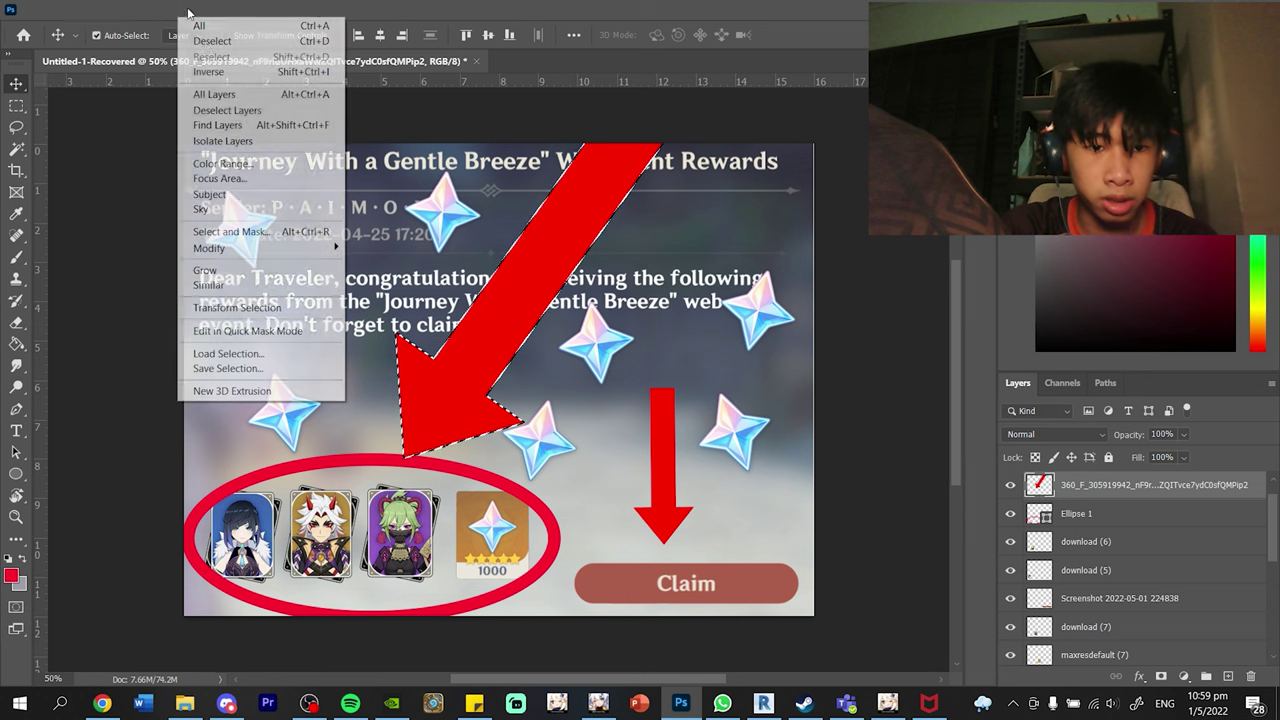
mouse_move(256, 255)
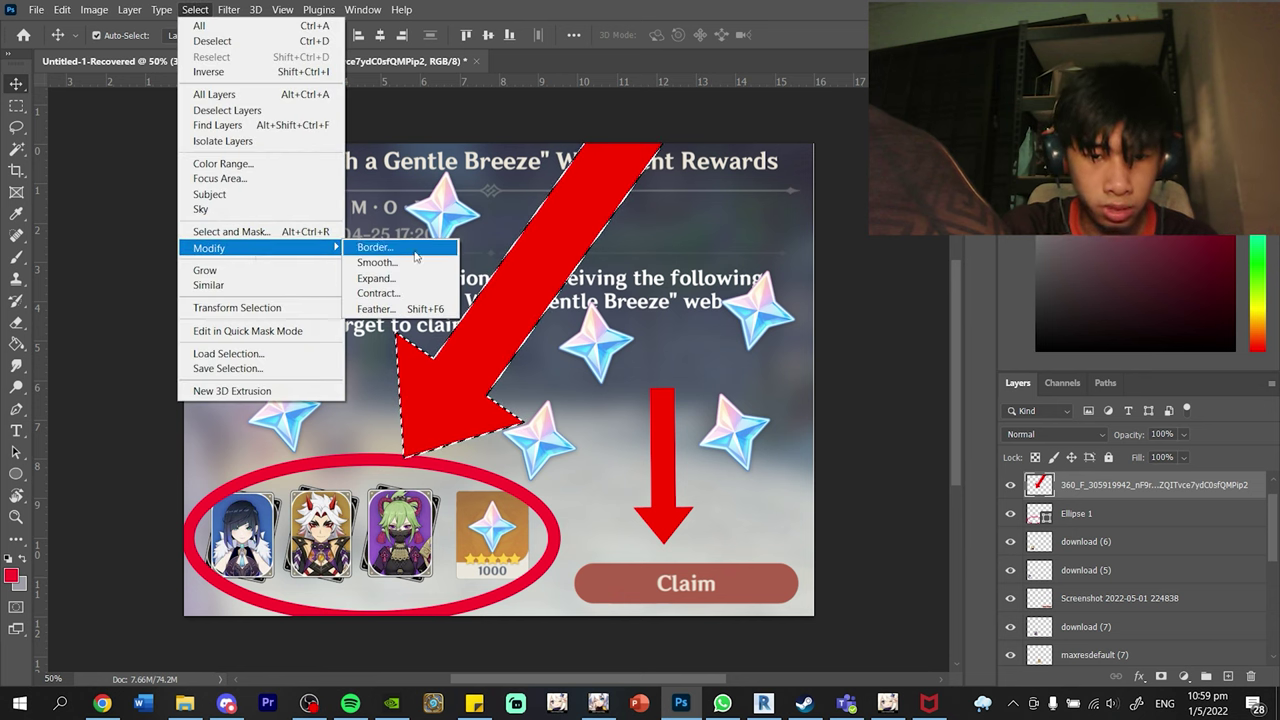
left_click(376, 278)
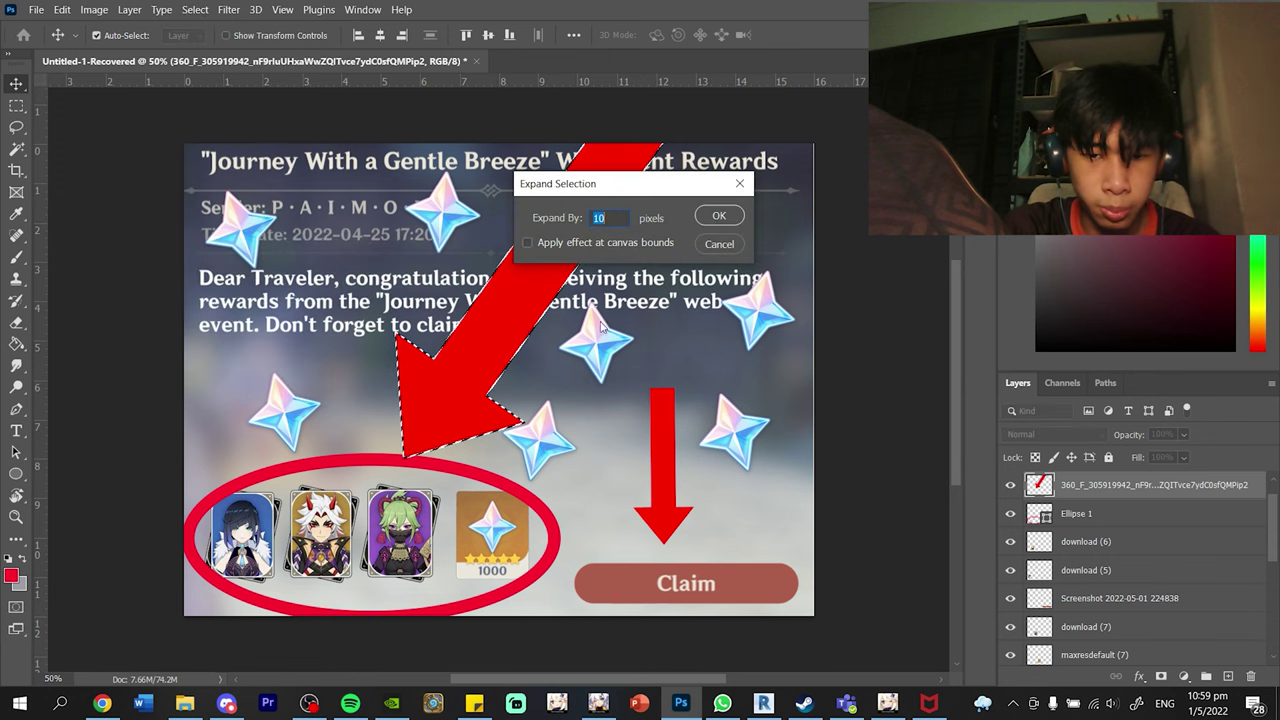
left_click(719, 217)
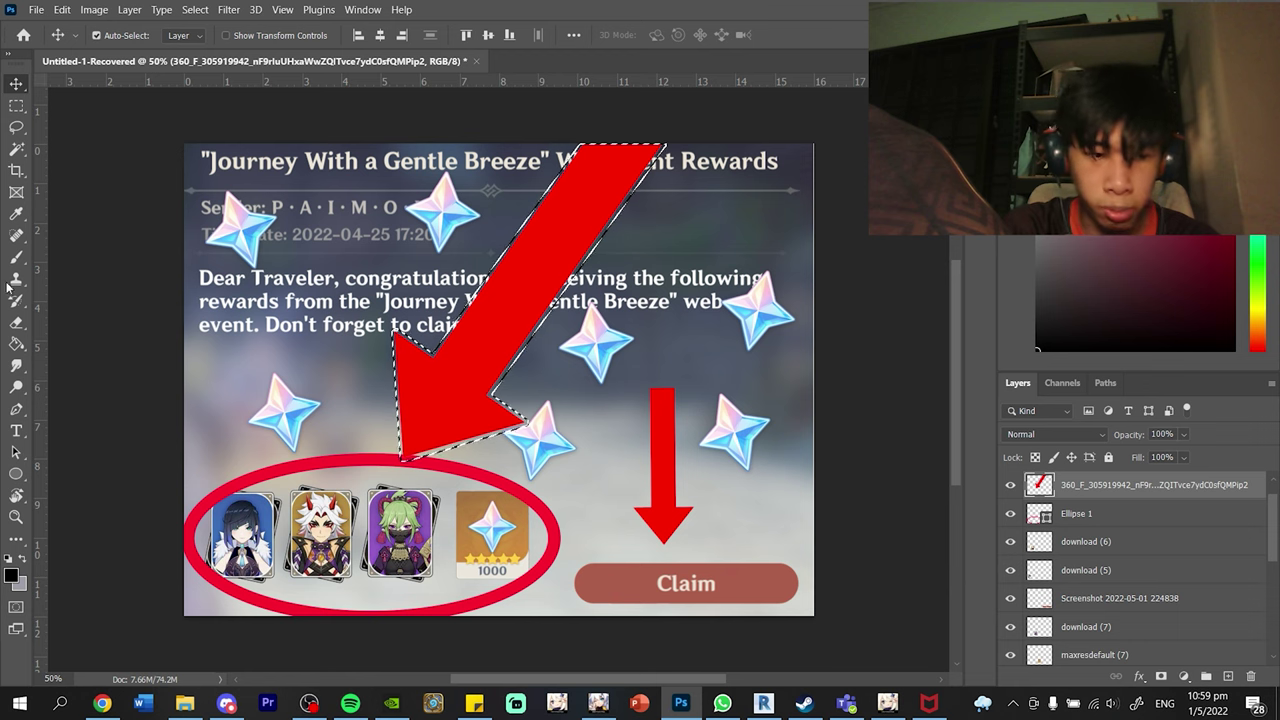
Step: Fill the expanded edge with black to outline the large arrow, and nudge the arrow slightly up and right
left_click(16, 344)
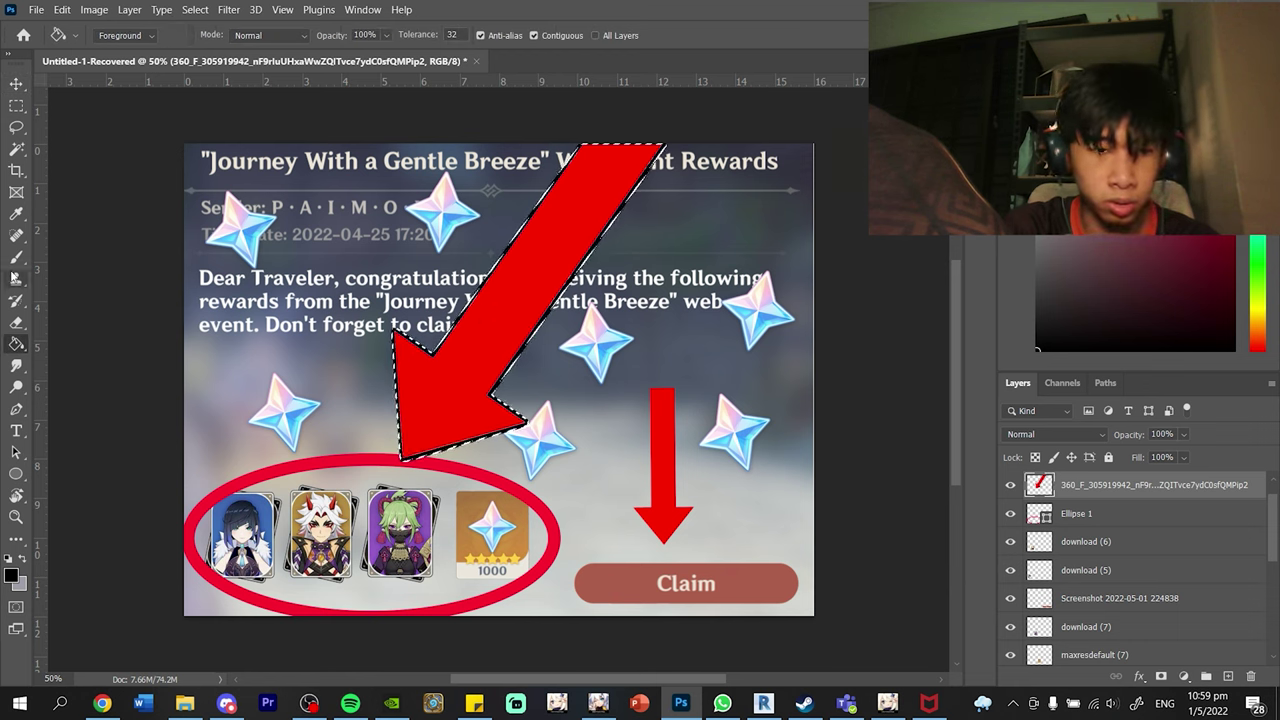
left_click(16, 80)
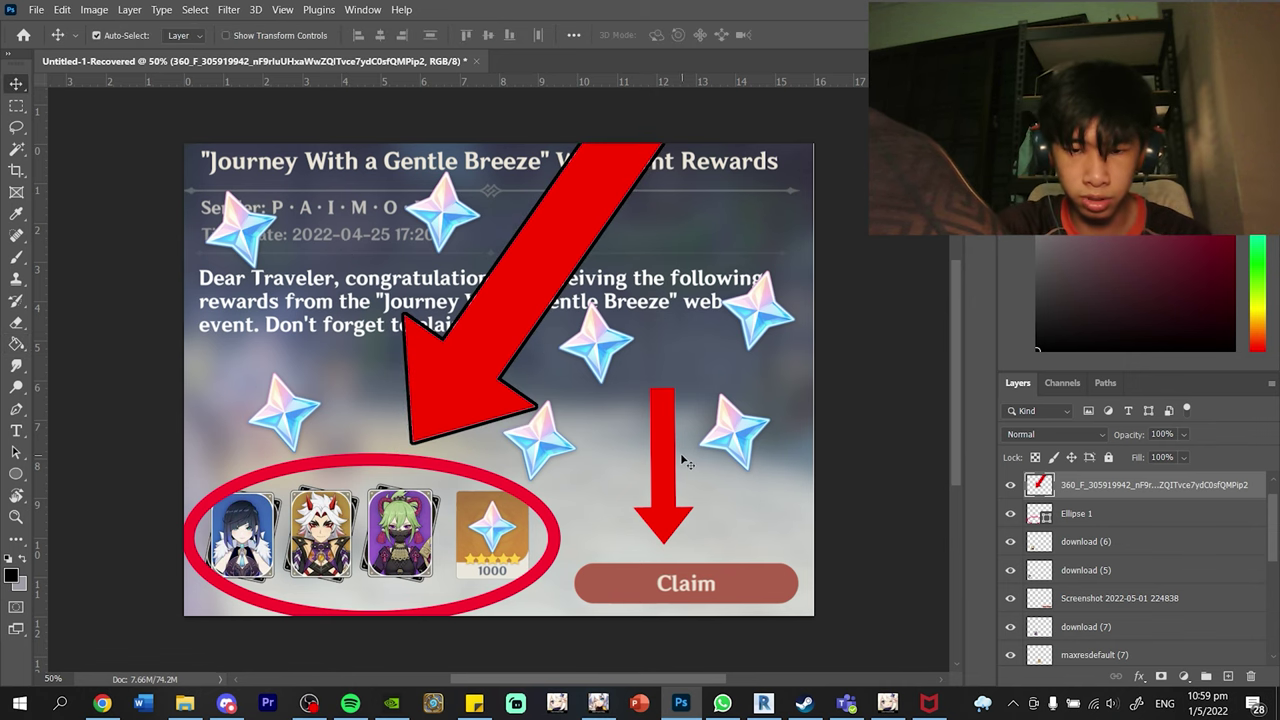
key("ctrl+j")
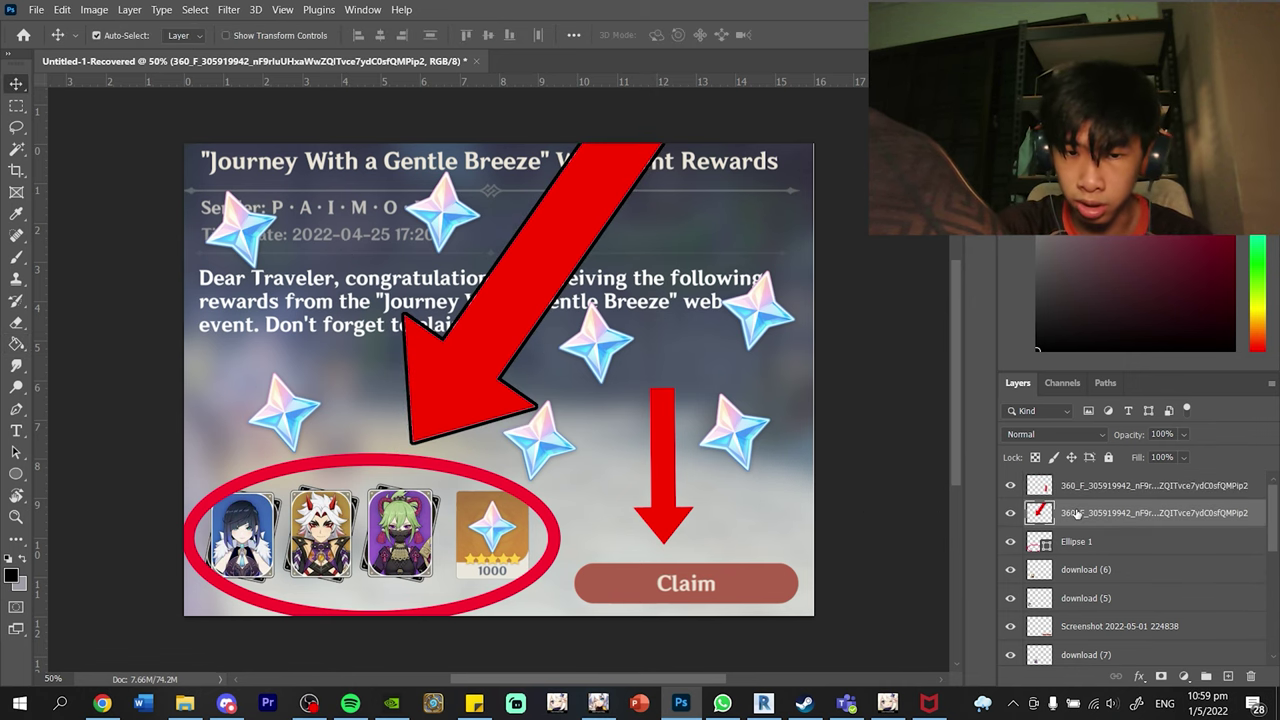
key("g")
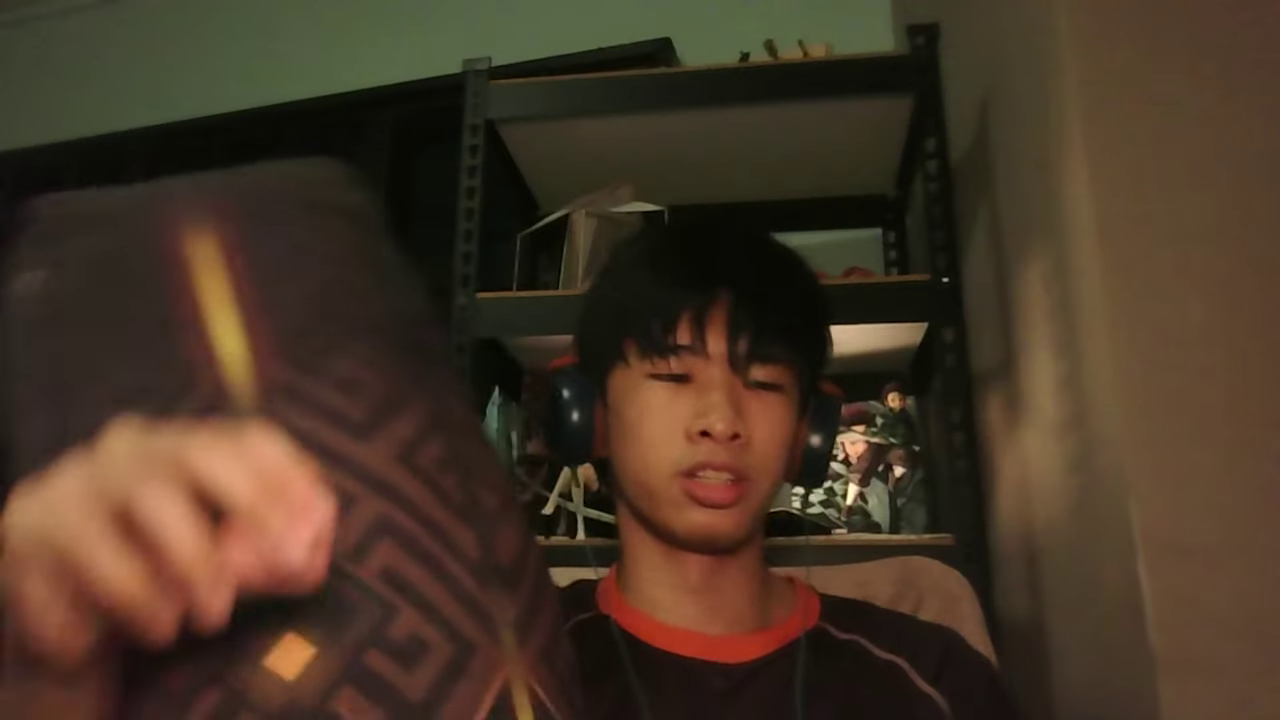